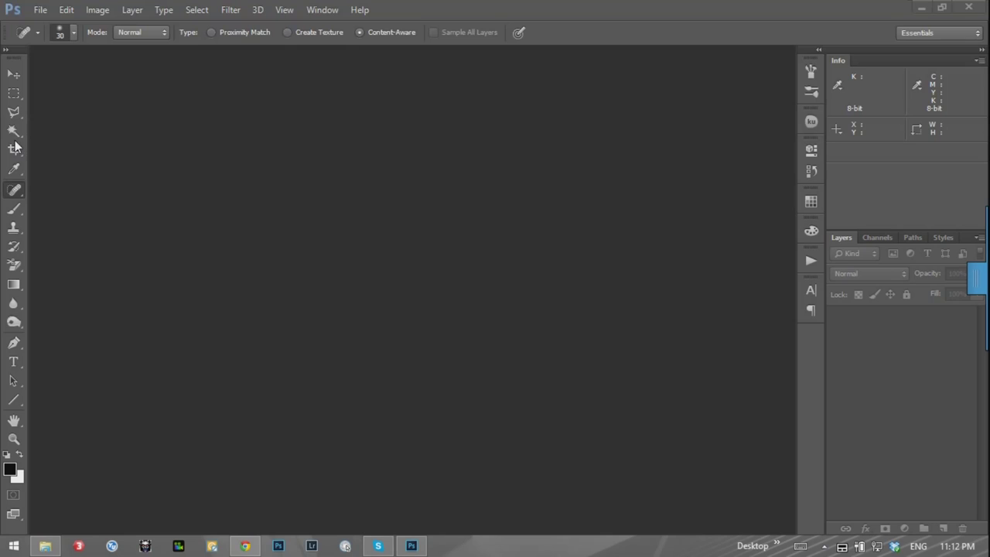
Switch from the Spot Healing Brush to the Rectangular Marquee tool in Photoshop
{"action": "left_click", "coordinate": [14, 94]}
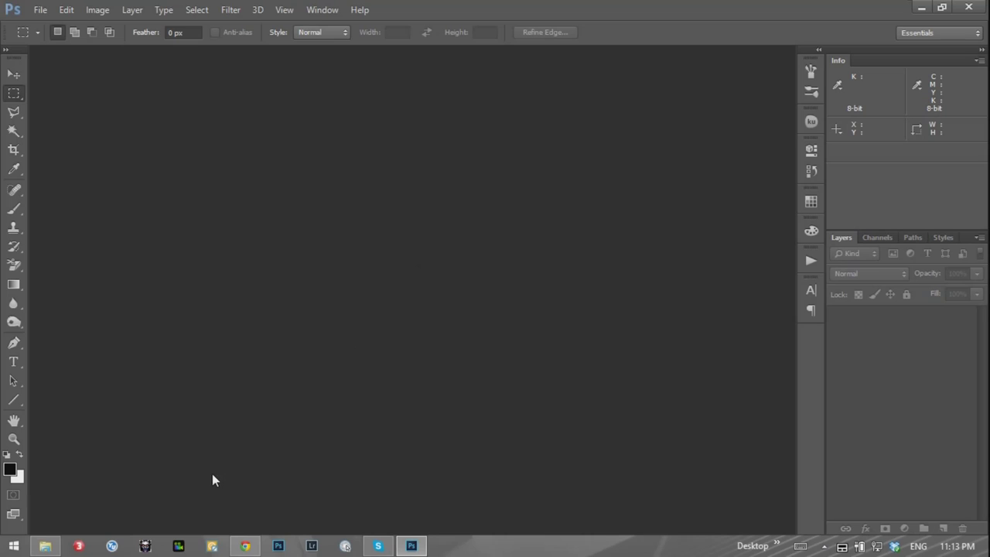
Bring the stock photo folder forward, clear the thumbnail selection, and open _DSC4157.jpg
{"action": "left_click", "coordinate": [44, 546]}
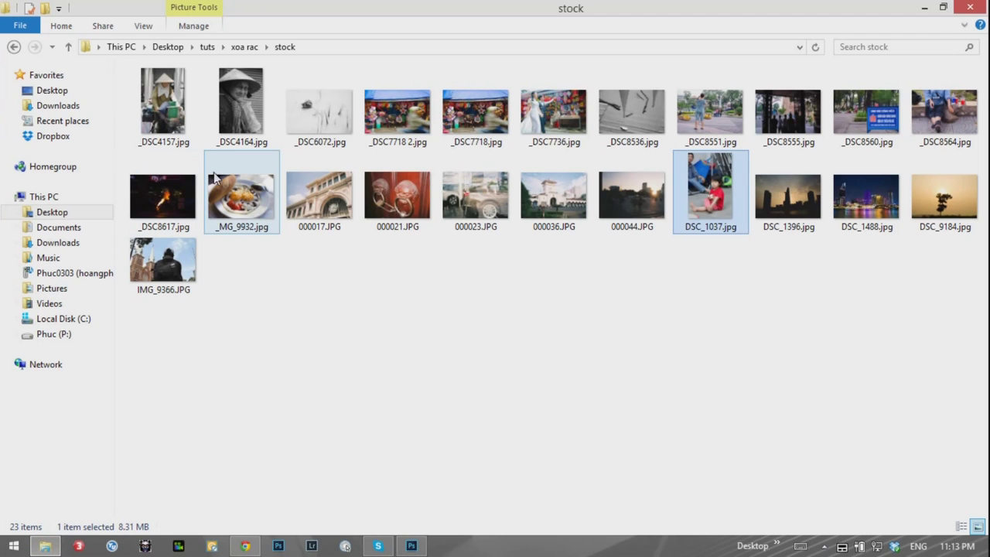
{"action": "left_click", "coordinate": [607, 280]}
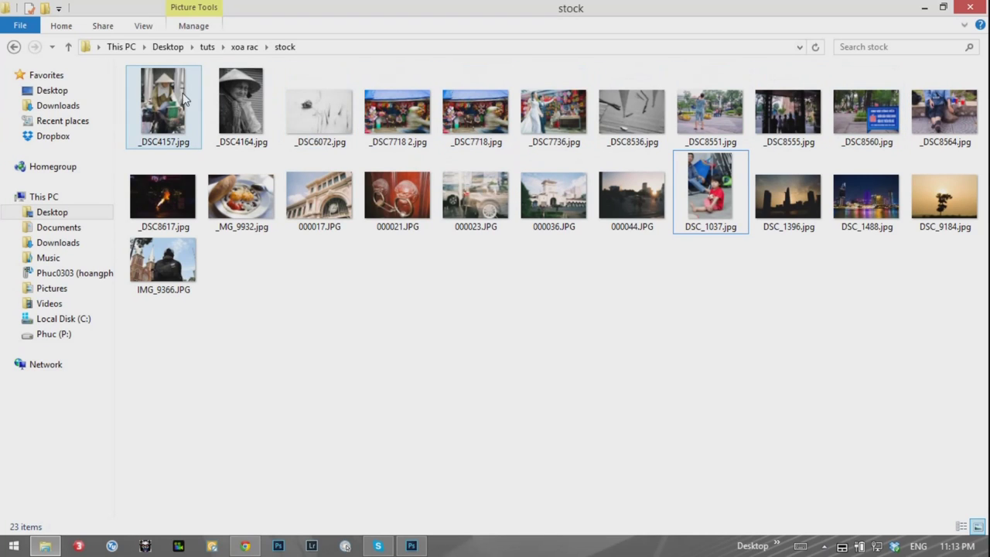
{"action": "double_click", "coordinate": [167, 104]}
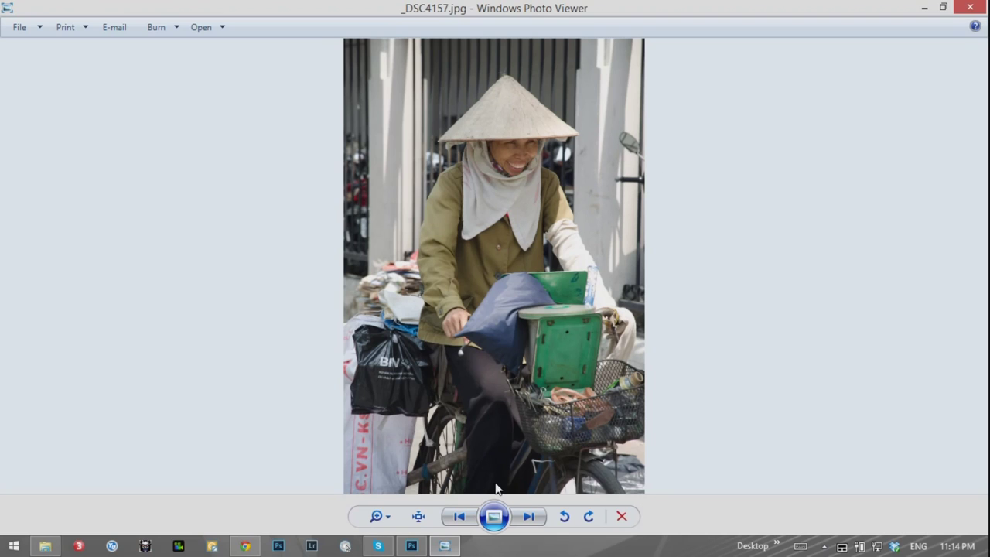
Advance Photo Viewer to _DSC4164.jpg, the elderly woman in a conical hat
{"action": "left_click", "coordinate": [526, 516]}
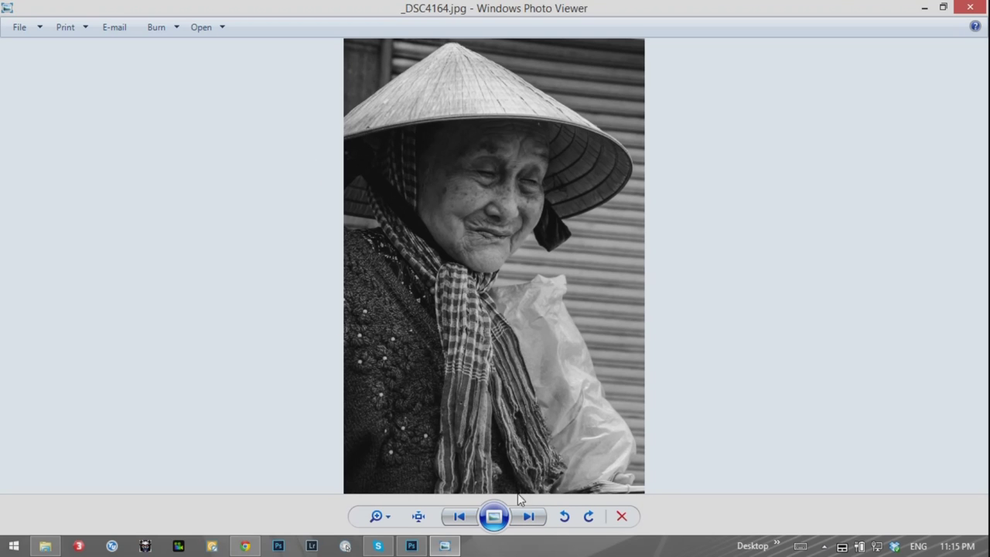
Page to _DSC7718 2.jpg, zoom in on its star lantern, then return to fit
{"action": "left_click", "coordinate": [531, 518]}
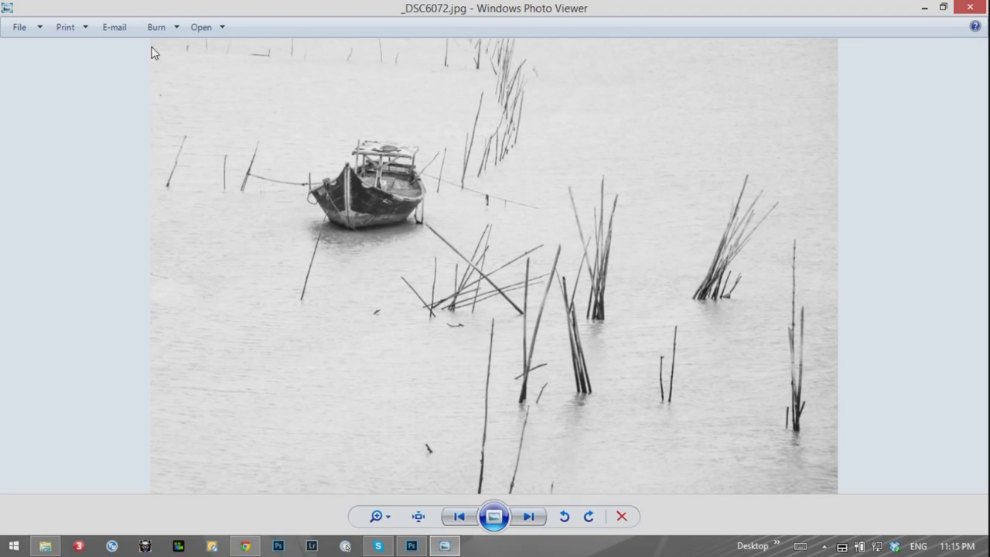
{"action": "left_click", "coordinate": [525, 523]}
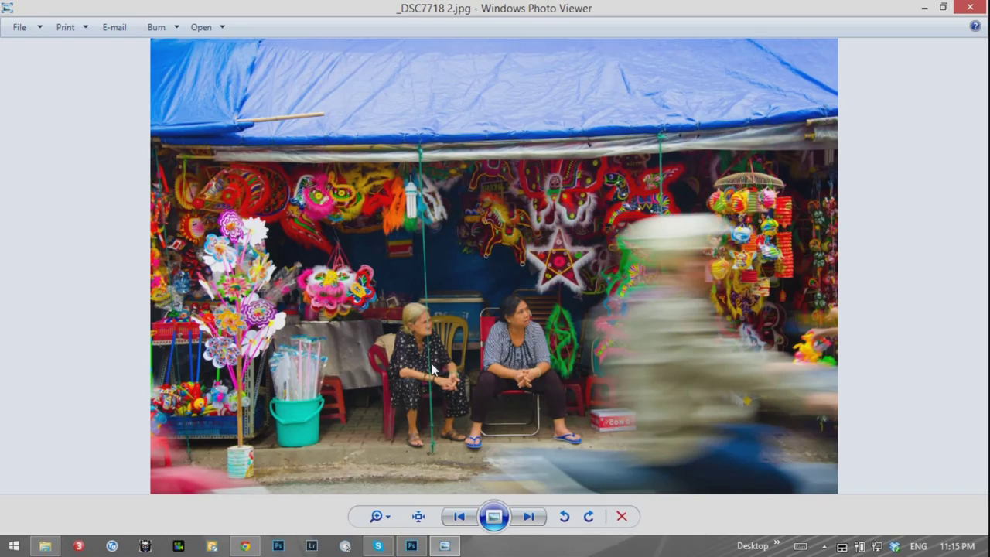
{"action": "left_click", "coordinate": [377, 517]}
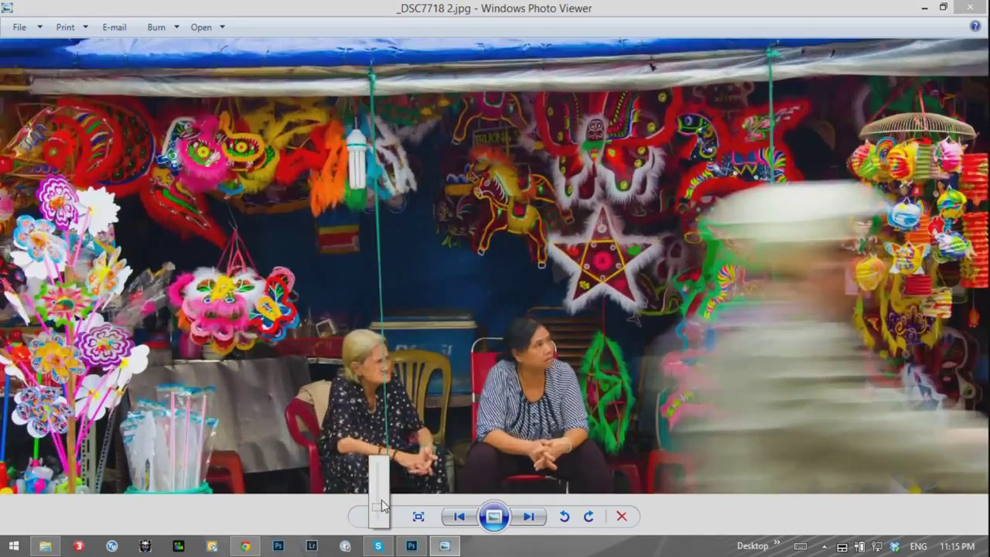
{"action": "left_click_drag", "start_coordinate": [379, 519], "coordinate": [383, 495]}
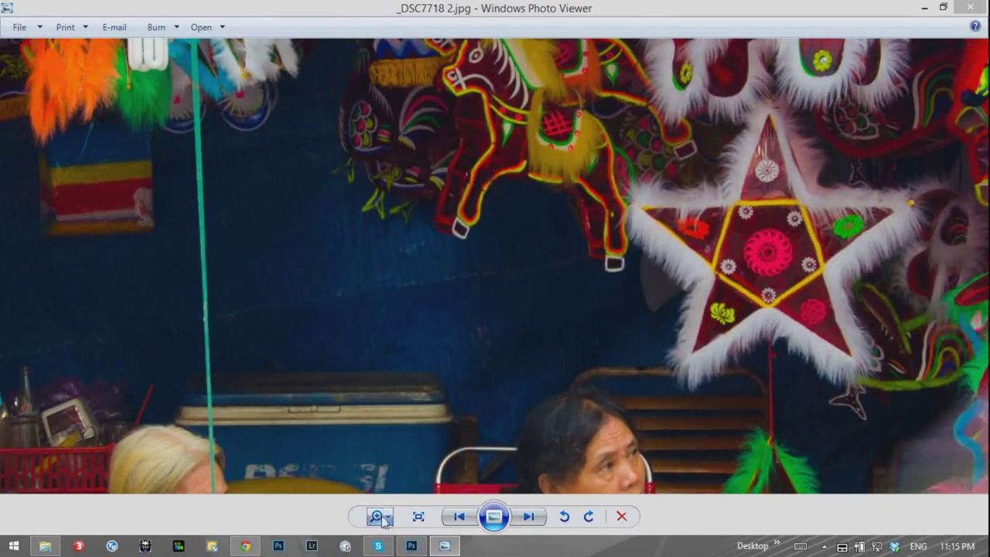
{"action": "left_click_drag", "start_coordinate": [385, 515], "coordinate": [381, 526]}
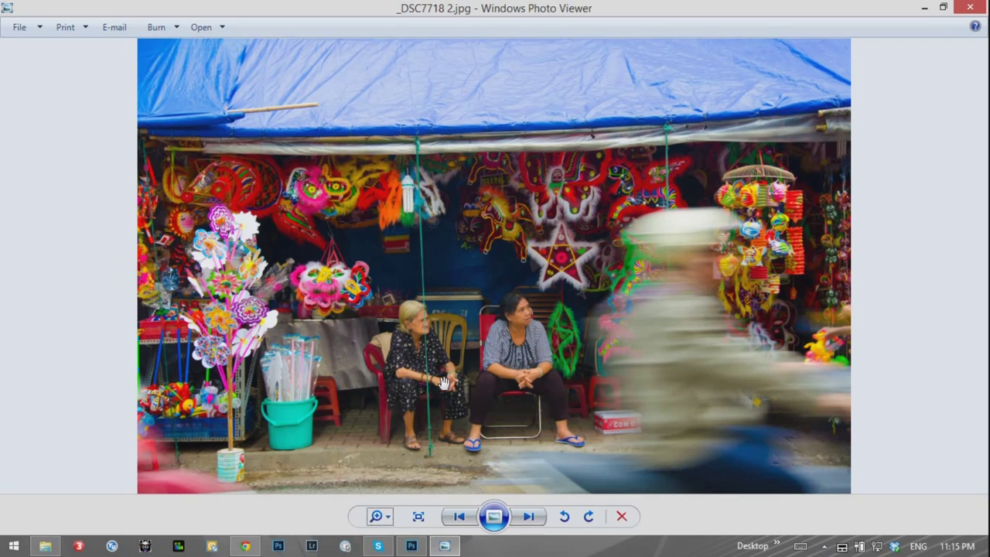
Go to _DSC7718.jpg and zoom in on the seated women's hands, laps and feet
{"action": "left_click", "coordinate": [527, 517]}
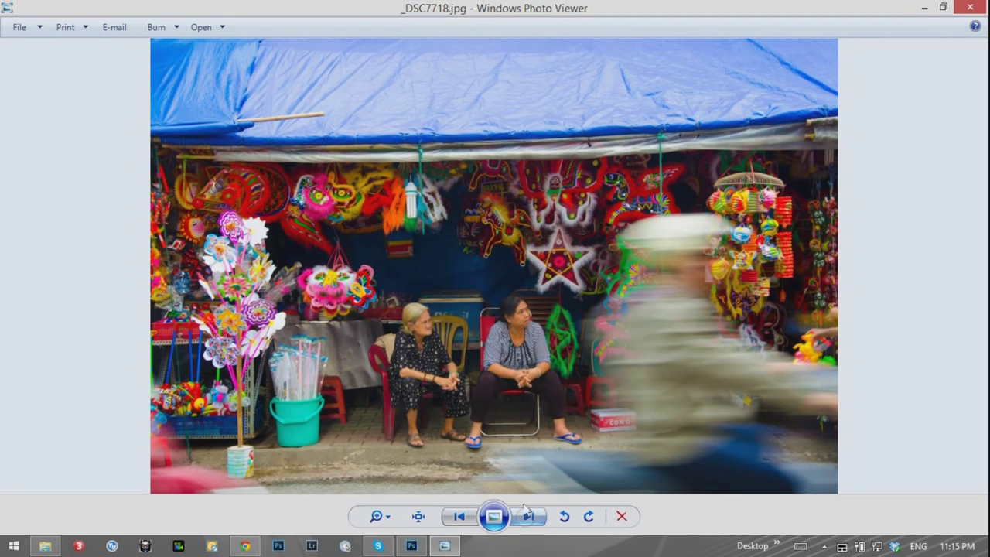
{"action": "left_click", "coordinate": [383, 520]}
{"action": "left_click_drag", "start_coordinate": [383, 522], "coordinate": [380, 471]}
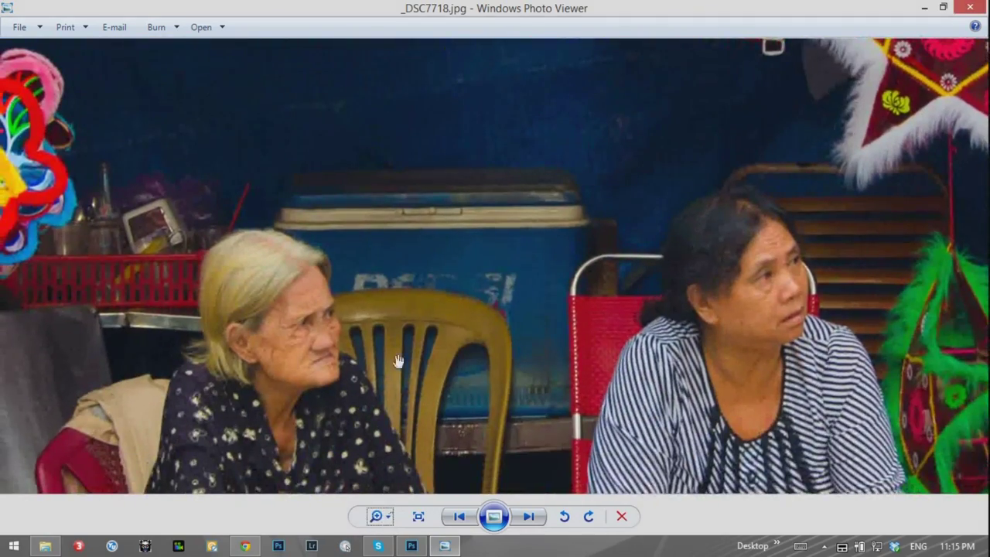
{"action": "left_click_drag", "start_coordinate": [378, 436], "coordinate": [431, 354]}
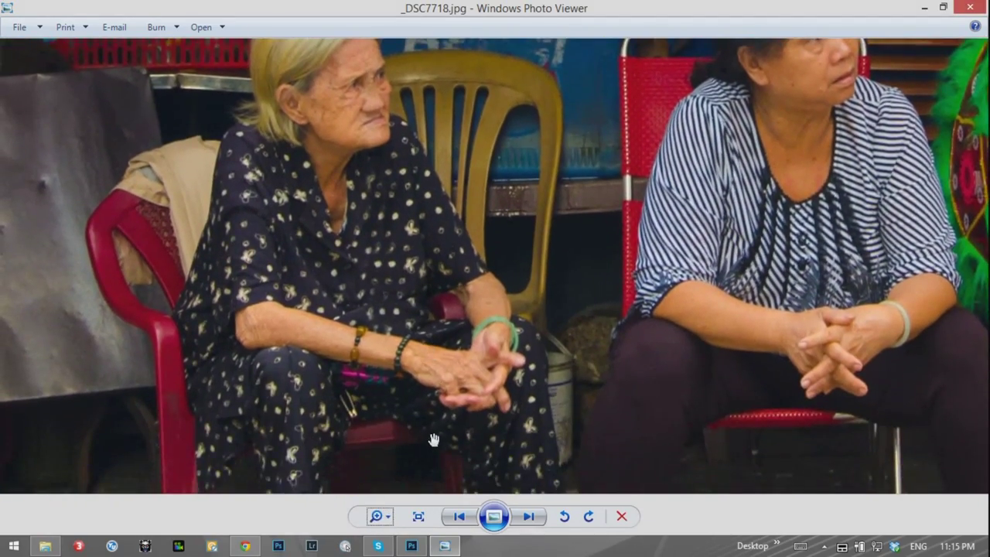
{"action": "left_click_drag", "start_coordinate": [433, 443], "coordinate": [437, 348]}
{"action": "left_click_drag", "start_coordinate": [449, 450], "coordinate": [452, 289]}
{"action": "mouse_move", "coordinate": [446, 431]}
{"action": "left_mouse_down"}
{"action": "mouse_move", "coordinate": [449, 374]}
{"action": "mouse_move", "coordinate": [431, 419]}
{"action": "left_mouse_up"}
Inspect the women's faces and blue cooler, fit the photo, then advance to _DSC7736.jpg
{"action": "left_click_drag", "start_coordinate": [457, 214], "coordinate": [477, 234]}
{"action": "left_click_drag", "start_coordinate": [476, 180], "coordinate": [477, 312]}
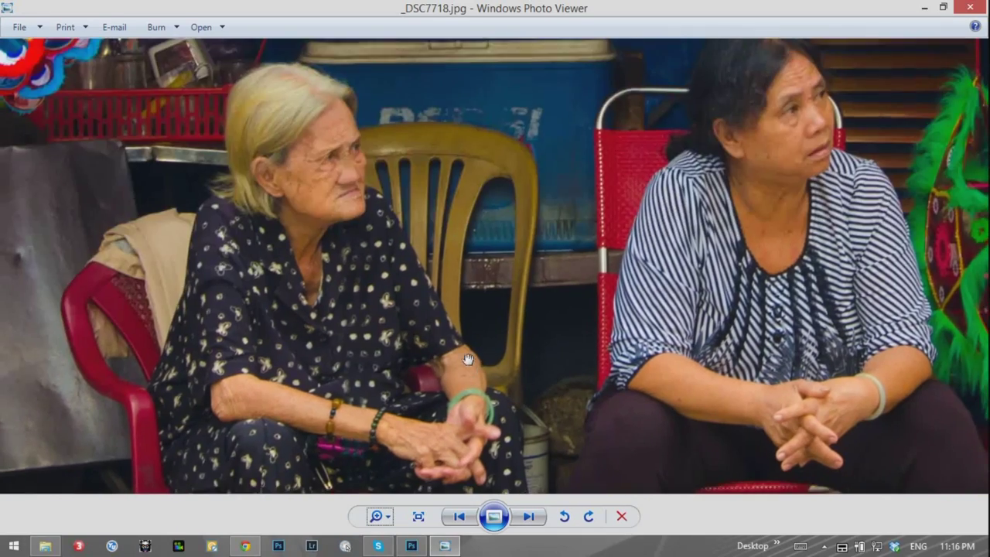
{"action": "left_click_drag", "start_coordinate": [472, 202], "coordinate": [467, 309]}
{"action": "mouse_move", "coordinate": [446, 183]}
{"action": "left_mouse_down"}
{"action": "mouse_move", "coordinate": [487, 199]}
{"action": "mouse_move", "coordinate": [484, 168]}
{"action": "left_mouse_up"}
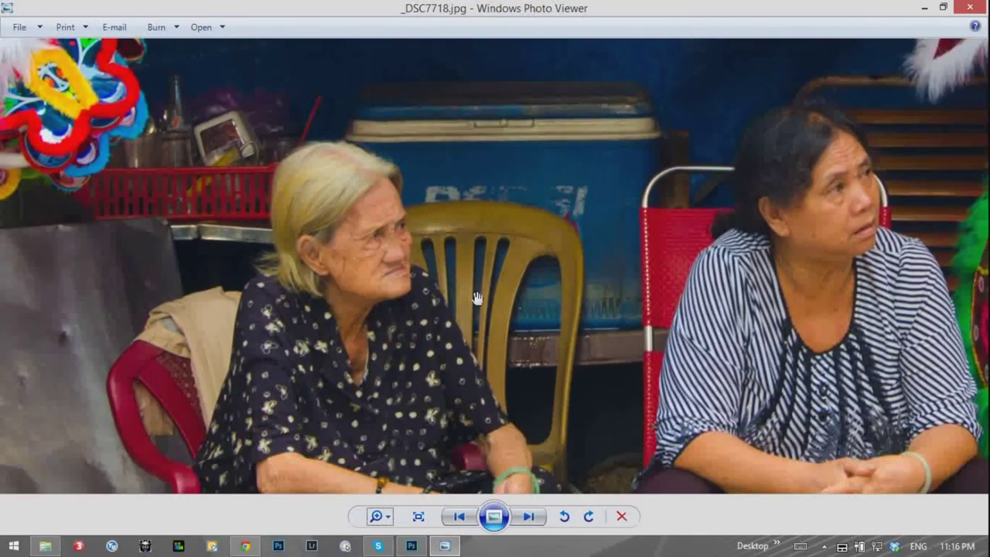
{"action": "left_click_drag", "start_coordinate": [478, 298], "coordinate": [452, 235]}
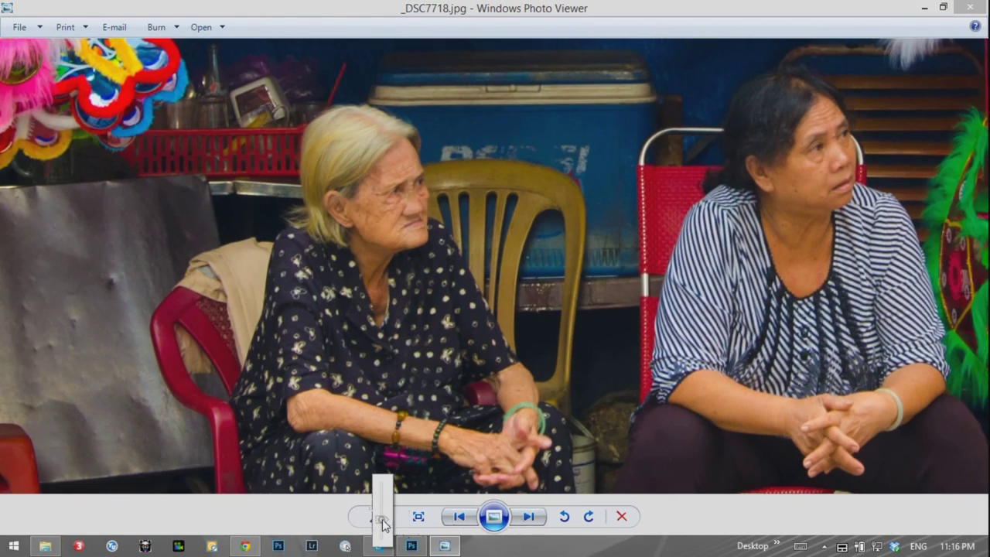
{"action": "left_click", "coordinate": [382, 525]}
{"action": "left_click", "coordinate": [537, 518]}
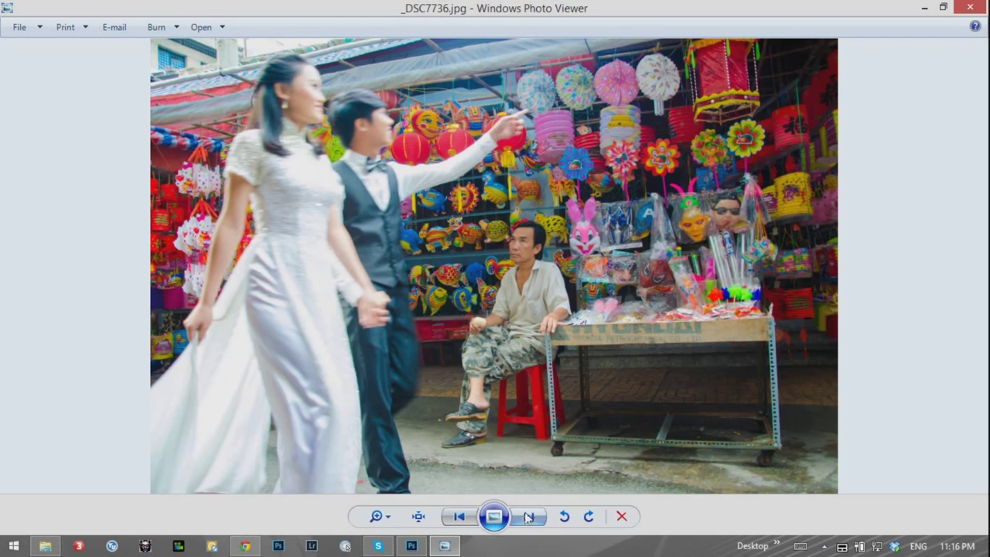
Page through _DSC8536, _DSC8551, _DSC8560, _DSC8564 and _DSC8617 toward _MG_9932.jpg
{"action": "left_click", "coordinate": [528, 517]}
{"action": "left_click", "coordinate": [534, 518]}
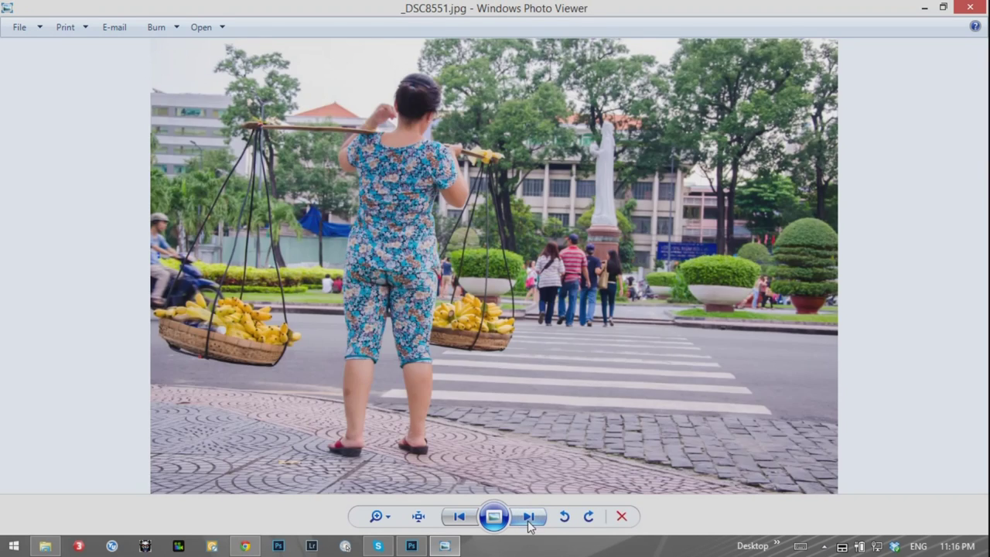
{"action": "left_click", "coordinate": [530, 518]}
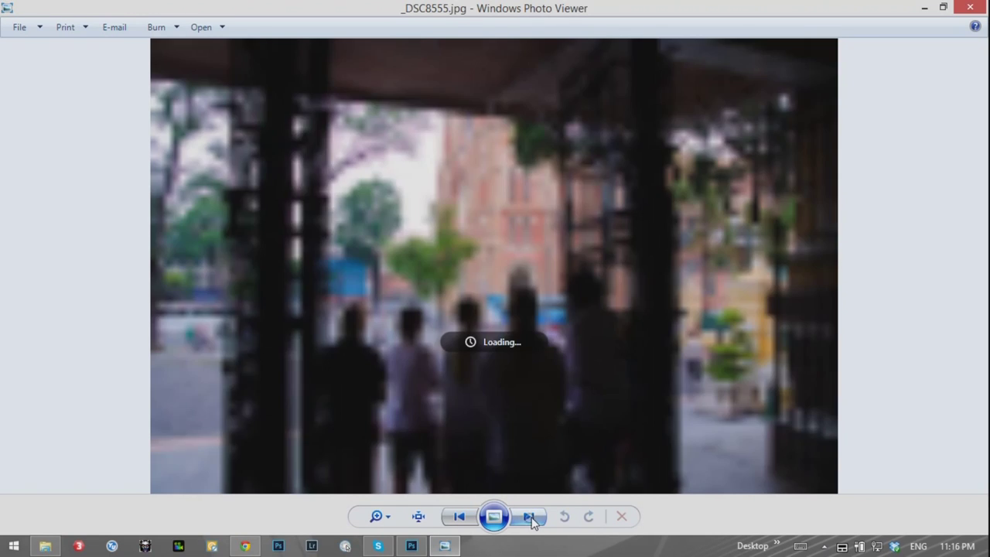
{"action": "left_click", "coordinate": [530, 518]}
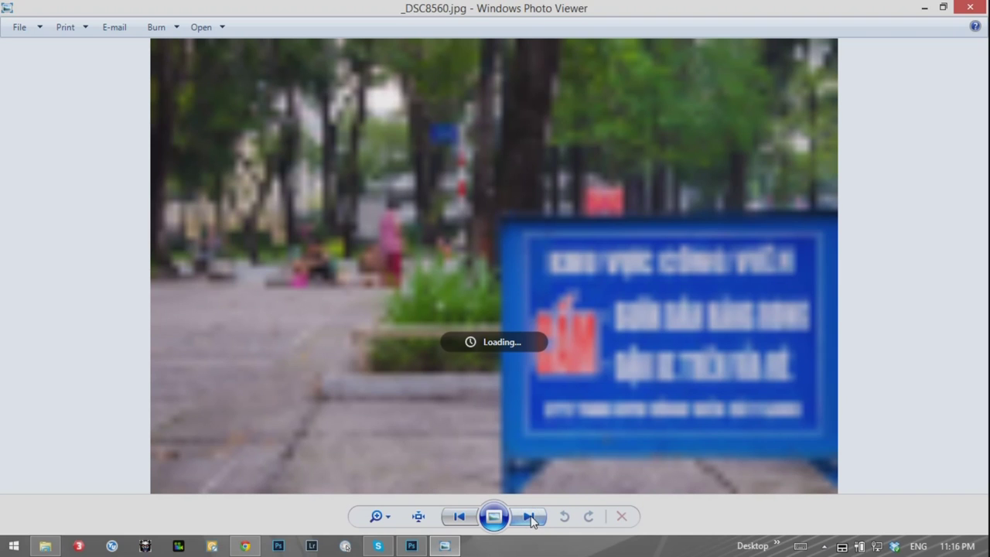
{"action": "left_click", "coordinate": [535, 518]}
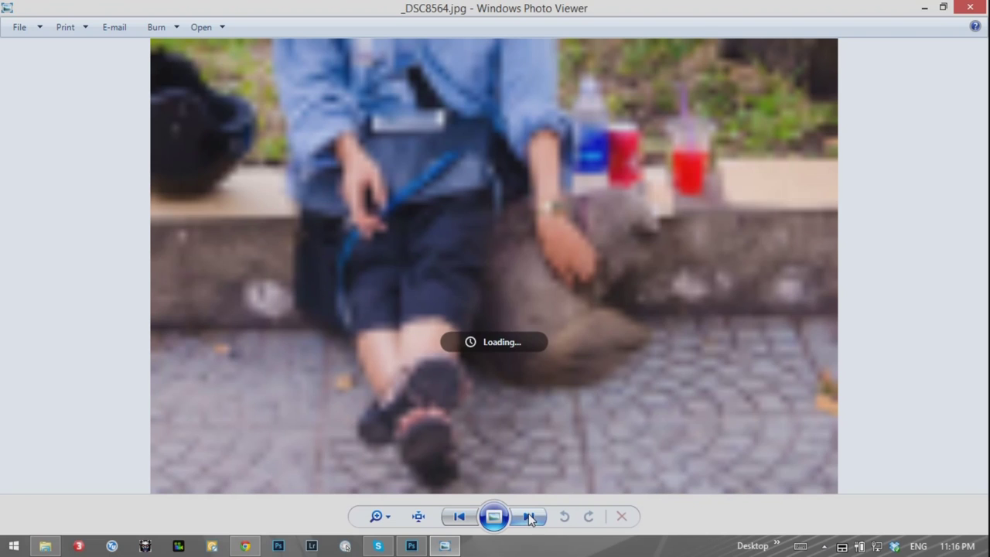
{"action": "left_click", "coordinate": [530, 521]}
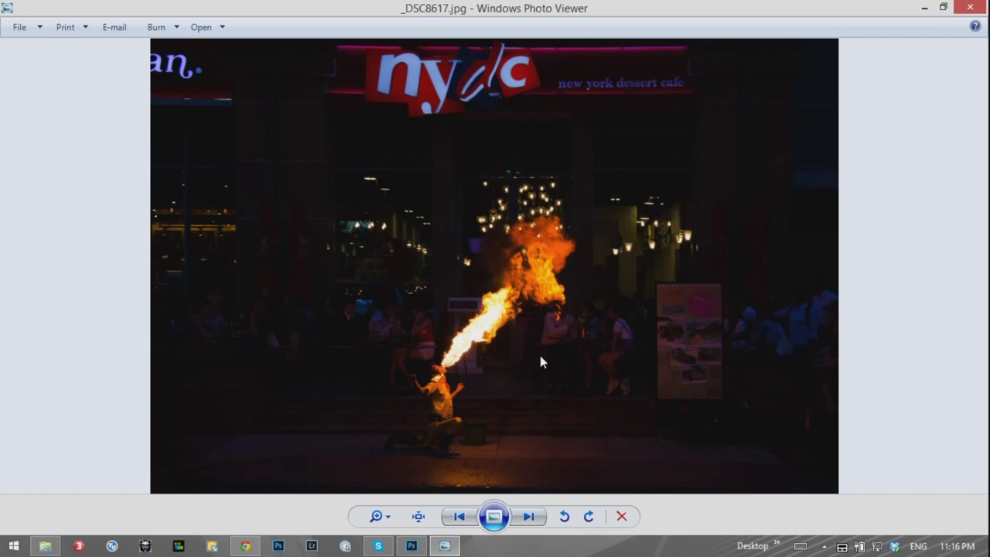
{"action": "left_click", "coordinate": [529, 516]}
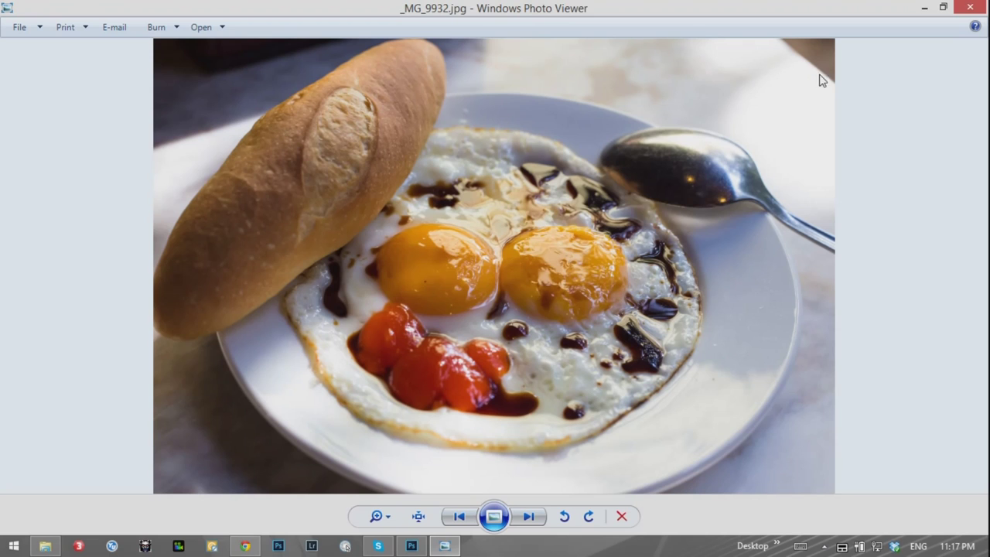
Page through 000017, 000021, 000023, 000044 and DSC_1037 to DSC_1396.jpg
{"action": "left_click", "coordinate": [528, 520]}
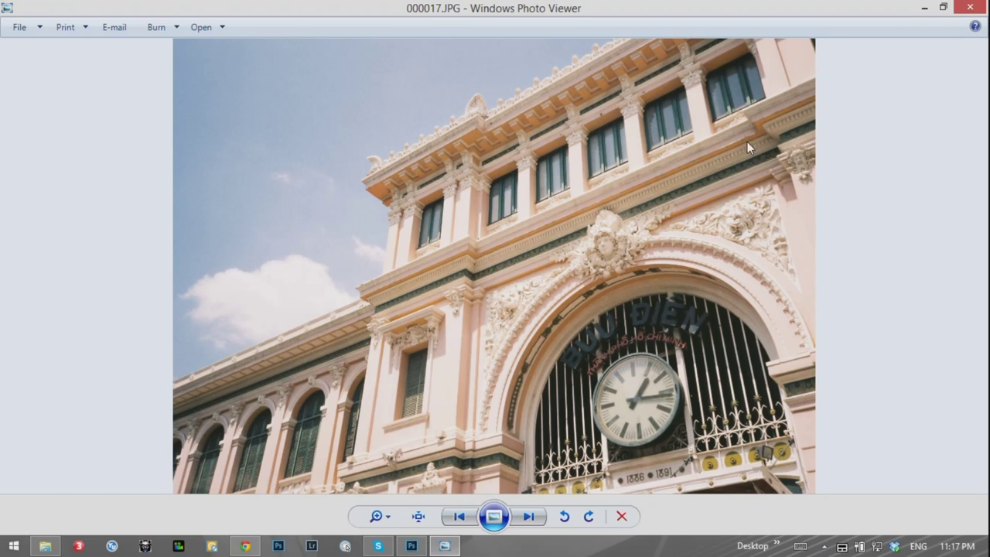
{"action": "left_click", "coordinate": [528, 516]}
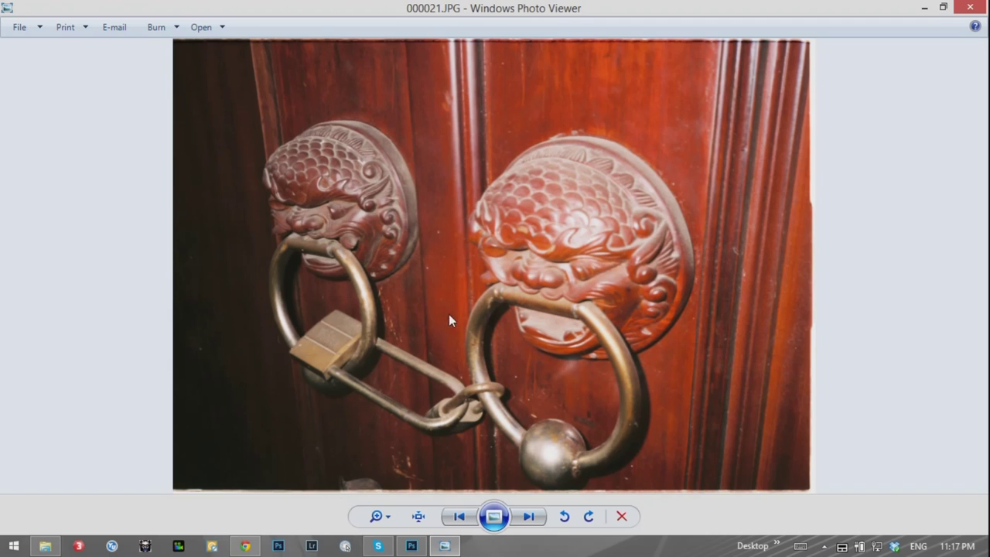
{"action": "left_click", "coordinate": [530, 513]}
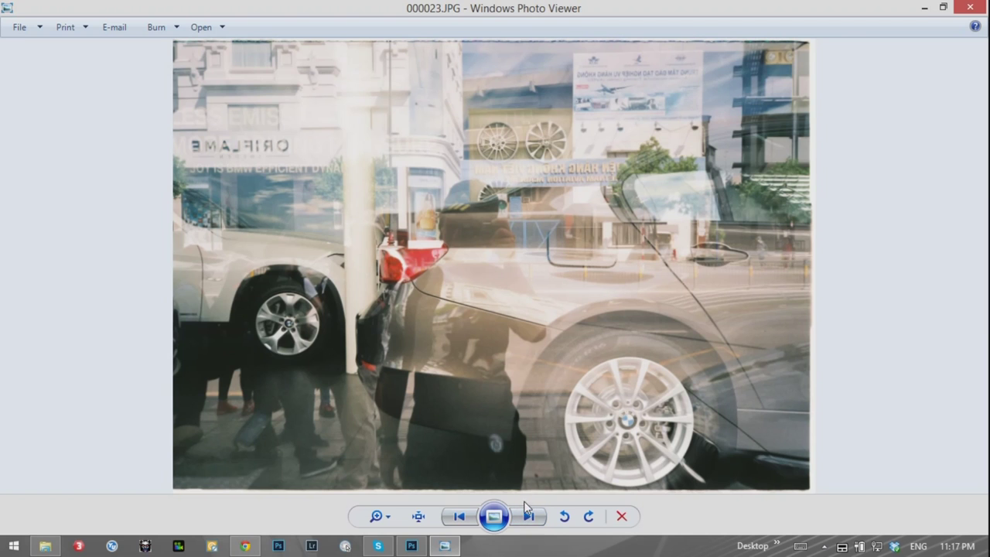
{"action": "left_click", "coordinate": [528, 517]}
{"action": "left_click", "coordinate": [529, 523]}
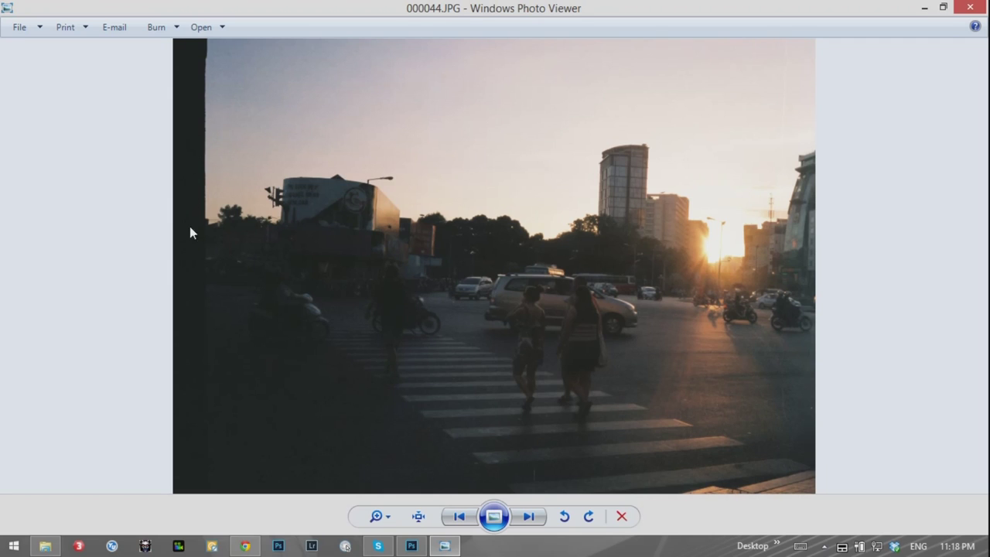
{"action": "left_click", "coordinate": [529, 516]}
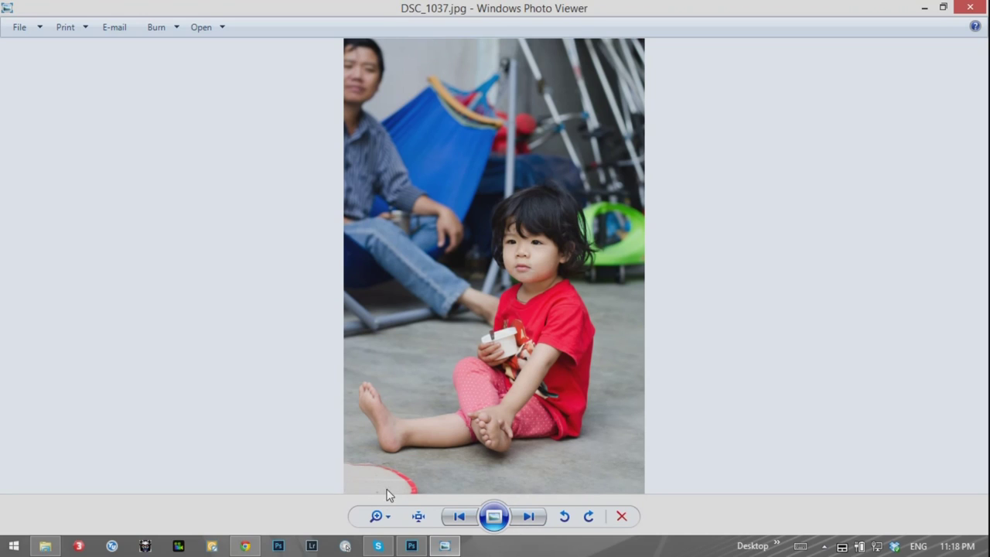
{"action": "left_click", "coordinate": [528, 517]}
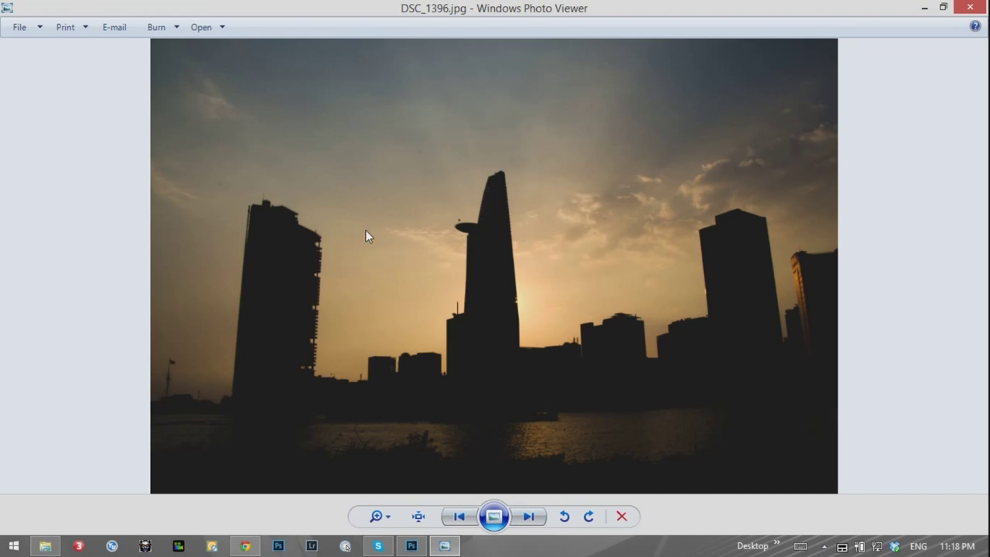
Zoom in closely on the tall tower and sky of the DSC_1396 sunset skyline
{"action": "left_click", "coordinate": [378, 516]}
{"action": "left_click_drag", "start_coordinate": [381, 511], "coordinate": [385, 495]}
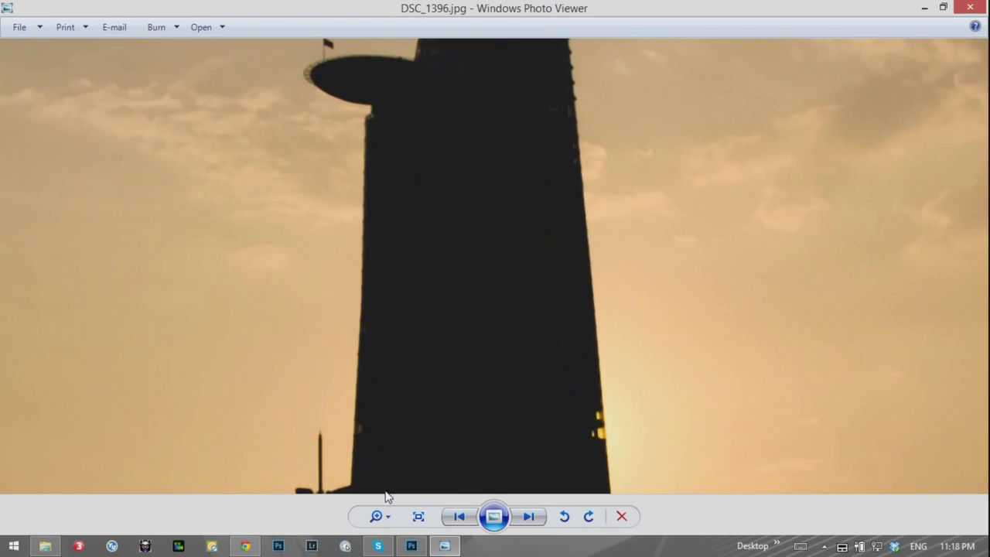
{"action": "left_click_drag", "start_coordinate": [263, 132], "coordinate": [591, 469]}
{"action": "left_click_drag", "start_coordinate": [535, 145], "coordinate": [621, 338]}
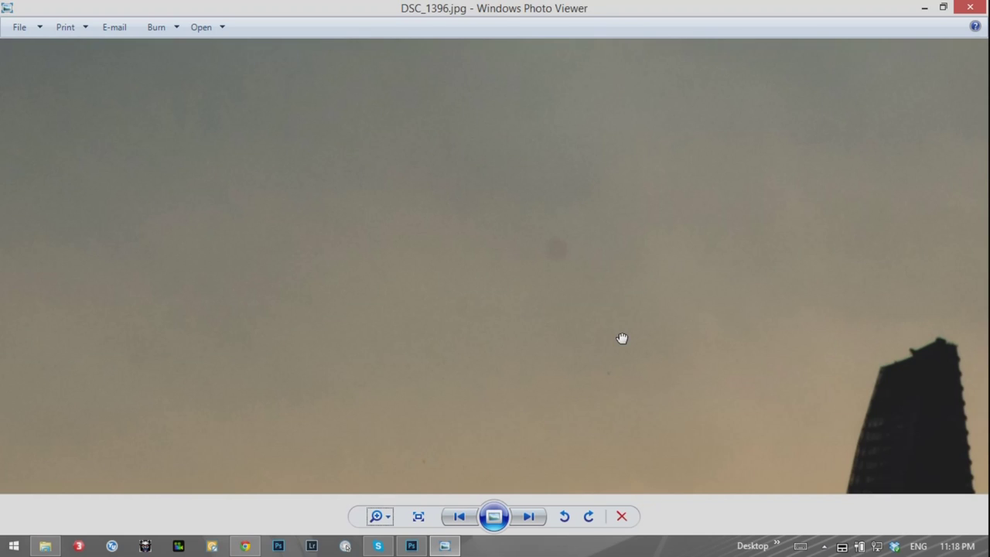
Zoom back out to fit the whole sunset photo, then move to the night skyline DSC_1488.jpg
{"action": "left_click", "coordinate": [375, 517]}
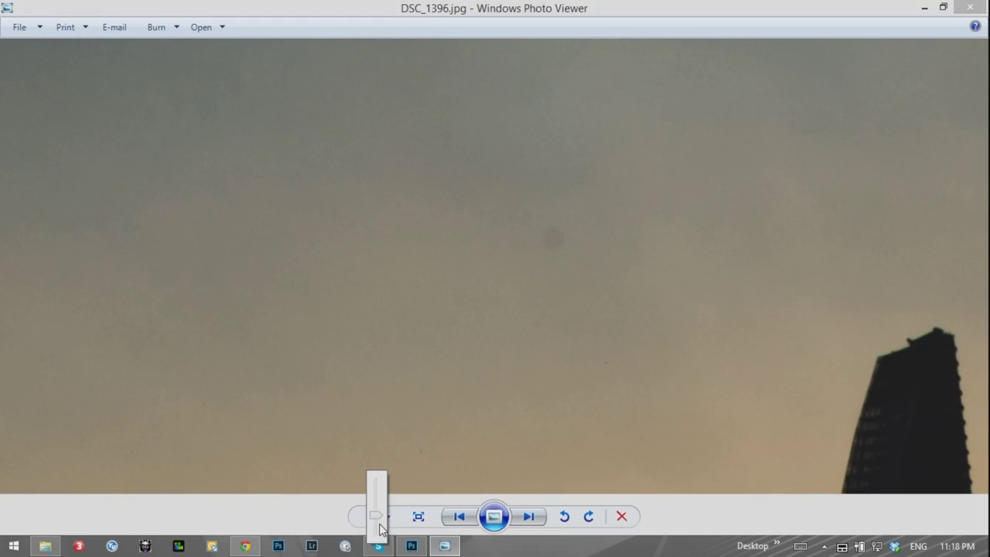
{"action": "left_click_drag", "start_coordinate": [375, 517], "coordinate": [376, 528]}
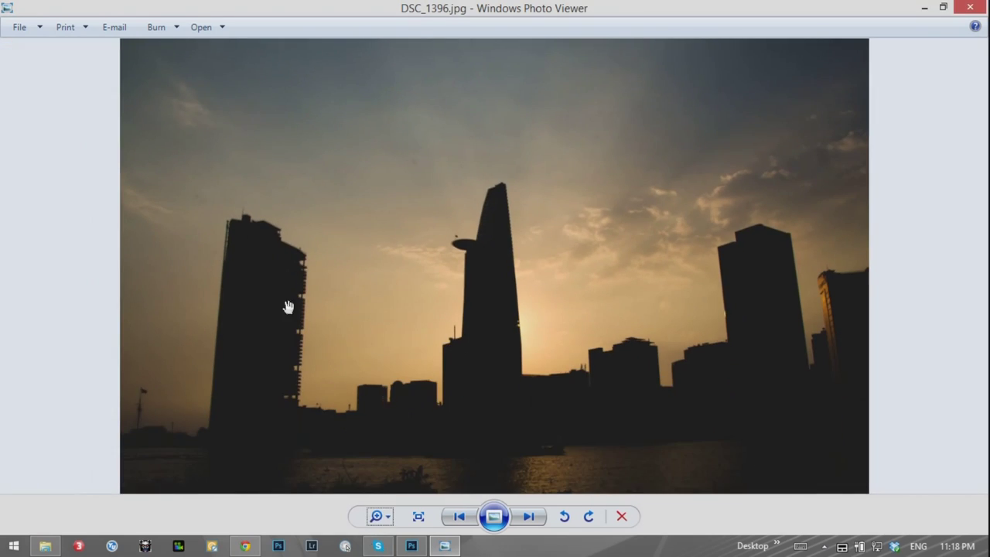
{"action": "left_click_drag", "start_coordinate": [173, 300], "coordinate": [250, 258]}
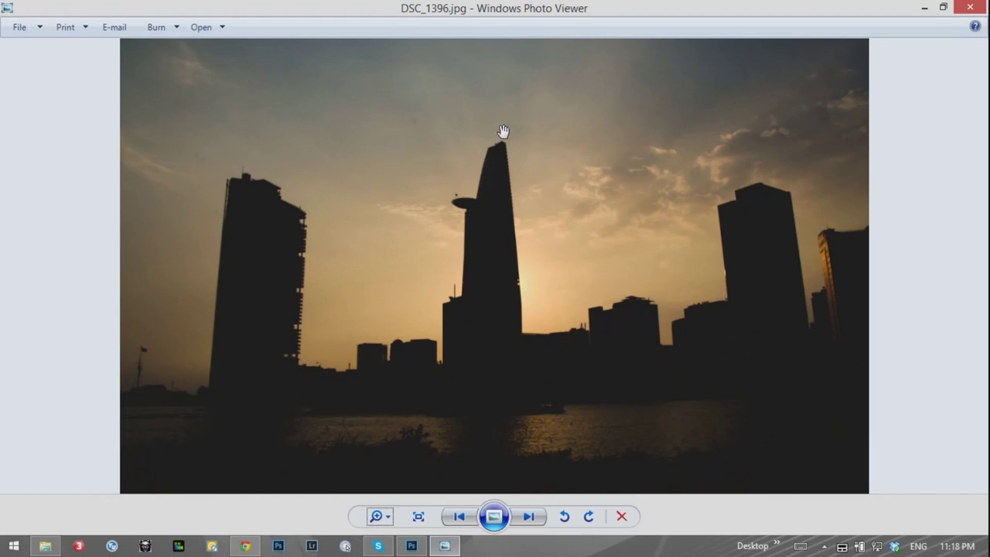
{"action": "left_click_drag", "start_coordinate": [477, 148], "coordinate": [474, 189]}
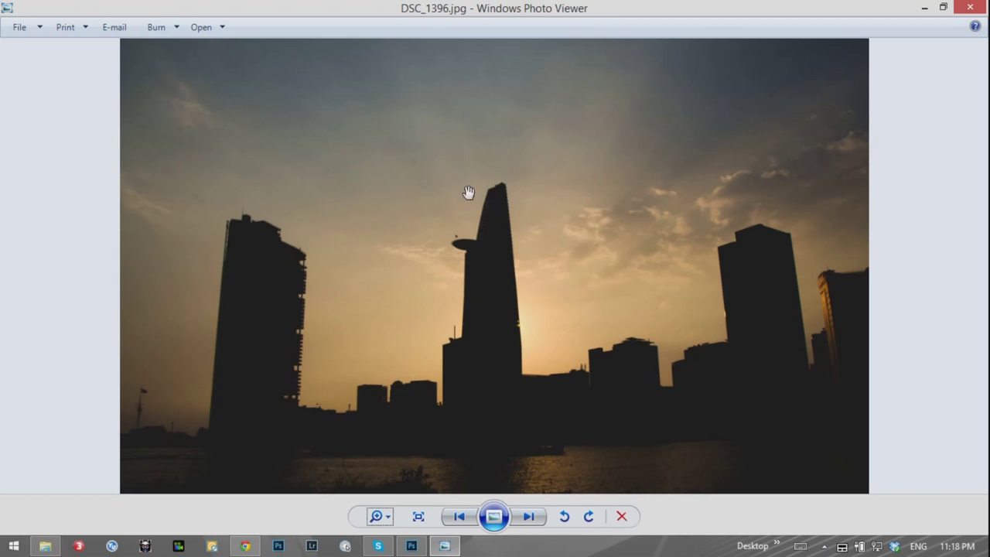
{"action": "left_click", "coordinate": [528, 516]}
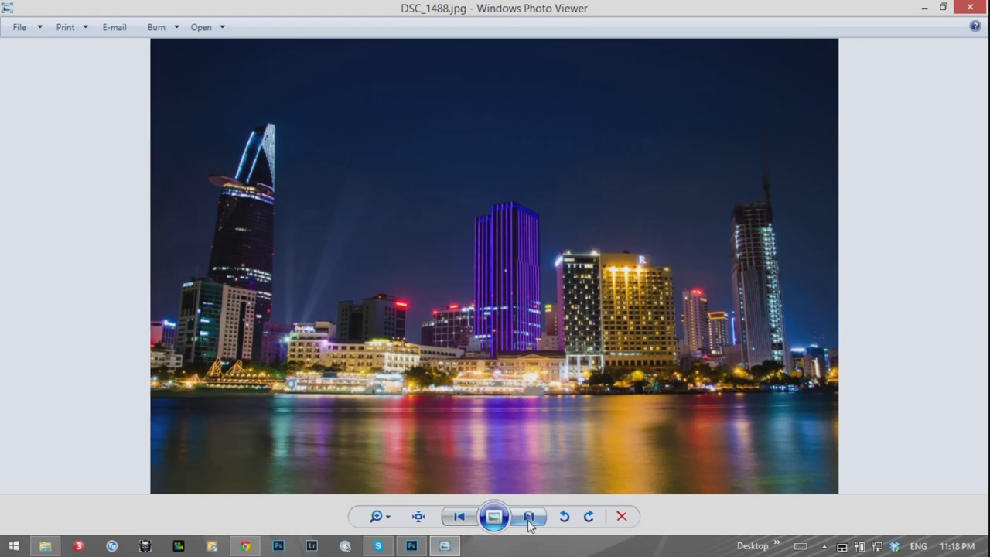
Page past the DSC_9184 flower-at-sunset photo to IMG_9366.JPG, the cathedral photo
{"action": "left_click", "coordinate": [527, 517]}
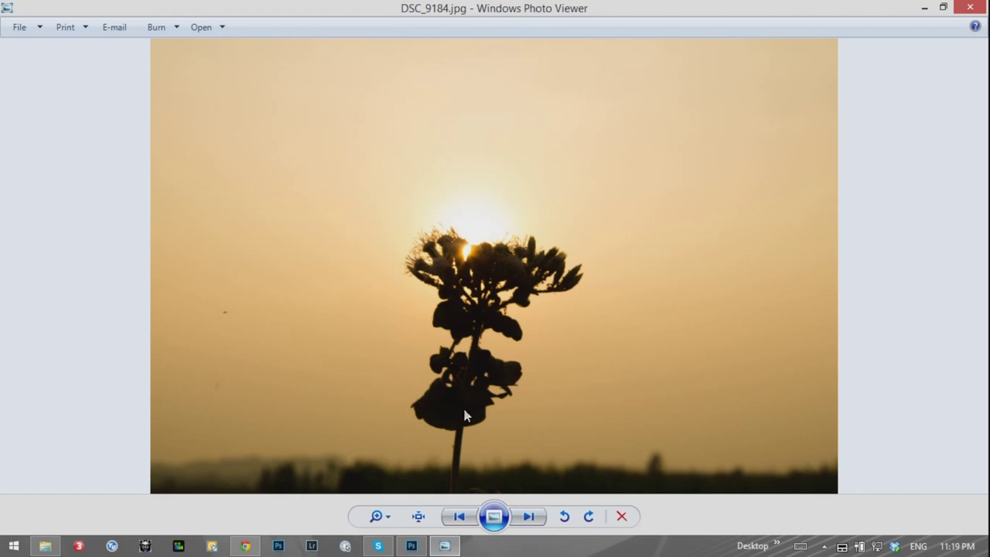
{"action": "left_click", "coordinate": [517, 516]}
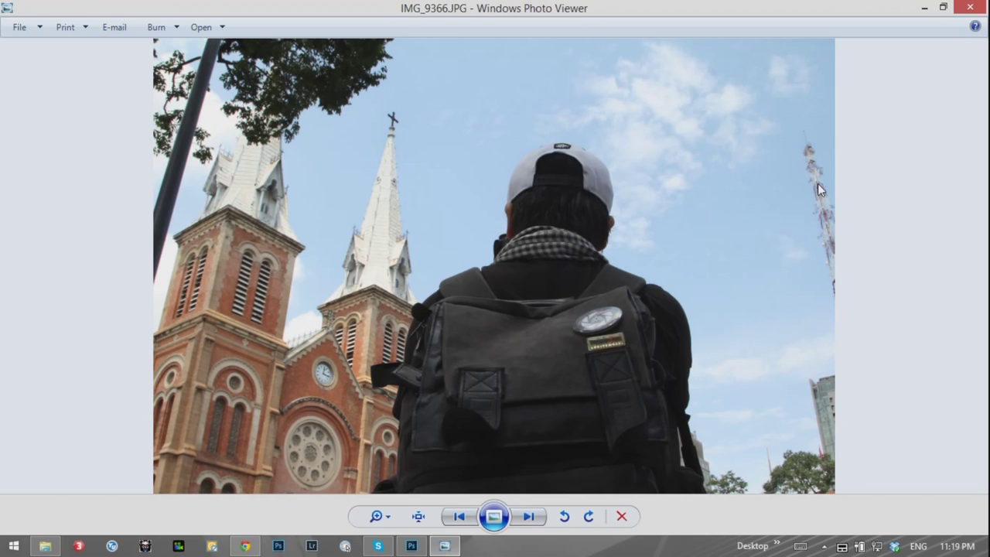
Close Photo Viewer and select the _DSC8617.jpg fire-breather photo in the stock folder
{"action": "left_click", "coordinate": [529, 516]}
{"action": "left_click", "coordinate": [460, 516]}
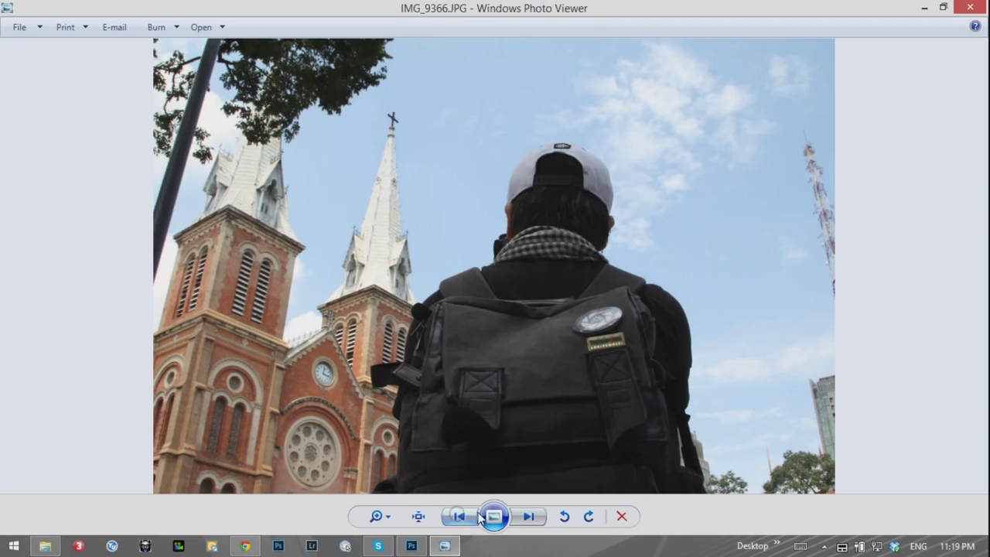
{"action": "left_click", "coordinate": [971, 7]}
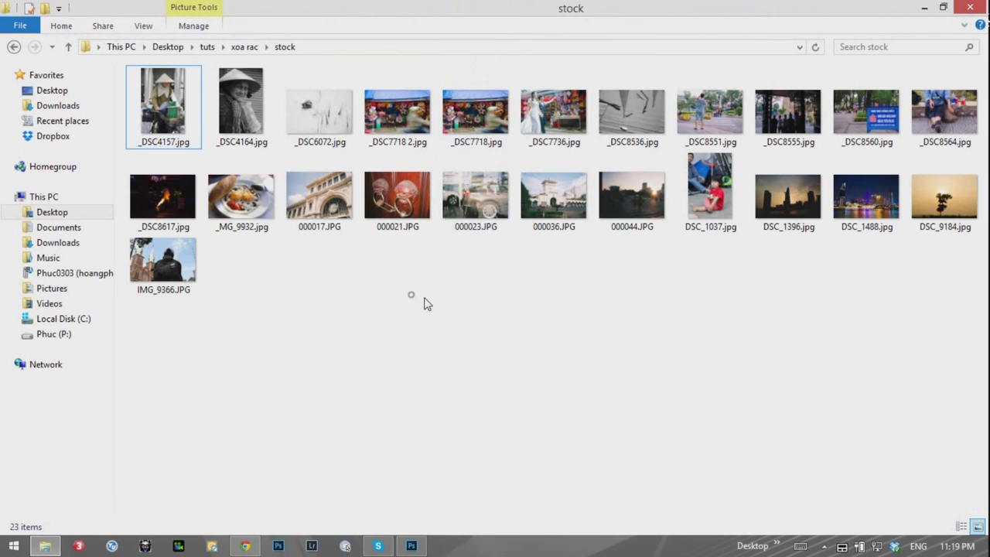
{"action": "left_click", "coordinate": [246, 205]}
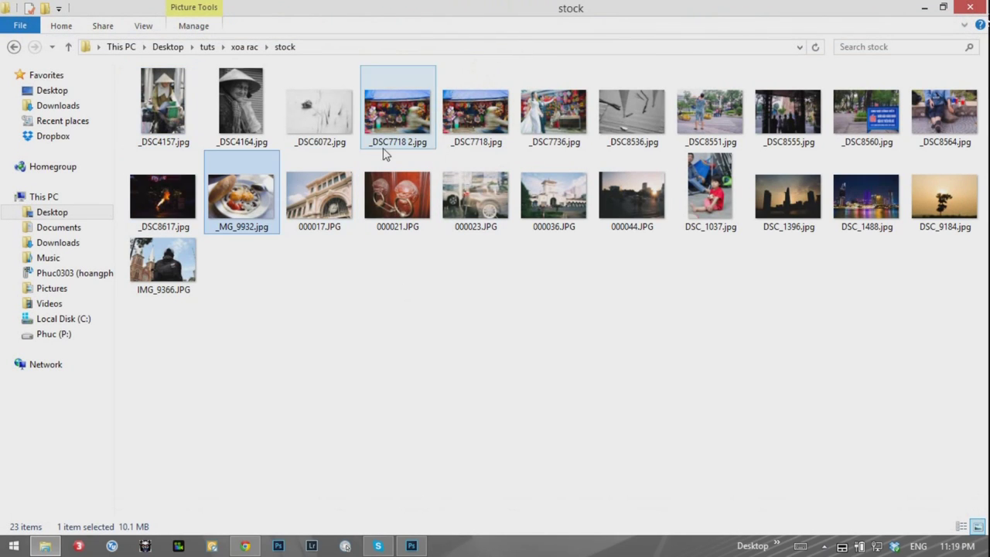
{"action": "left_click", "coordinate": [169, 208]}
Open _DSC8617.jpg in Photoshop through File > Open
{"action": "left_click", "coordinate": [411, 544]}
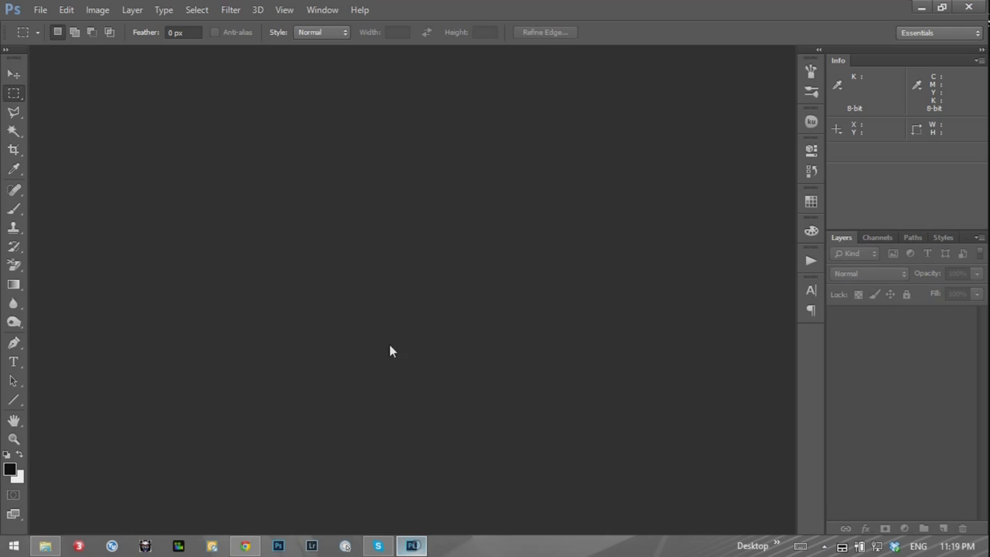
{"action": "left_click", "coordinate": [40, 10]}
{"action": "left_click", "coordinate": [49, 38]}
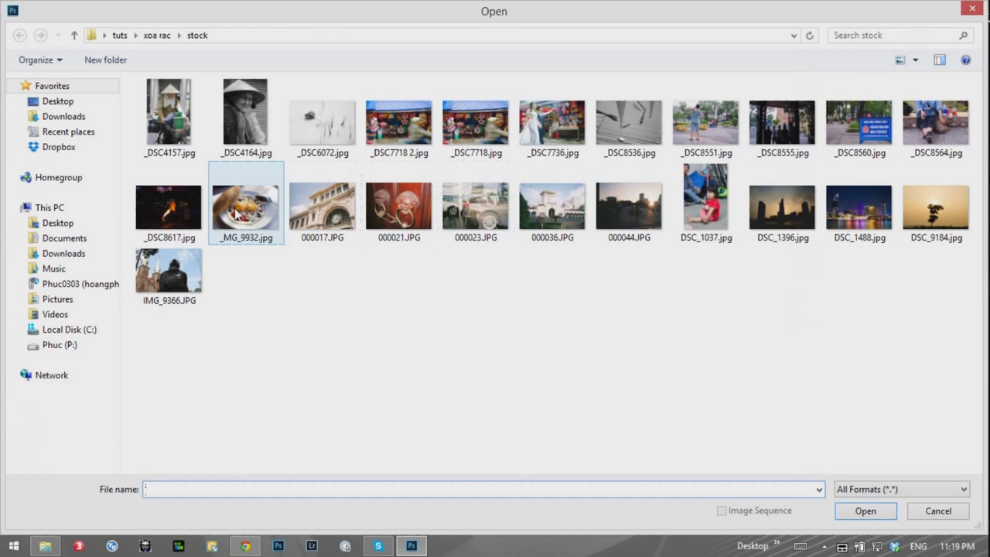
{"action": "left_click", "coordinate": [169, 207]}
{"action": "left_click", "coordinate": [865, 513]}
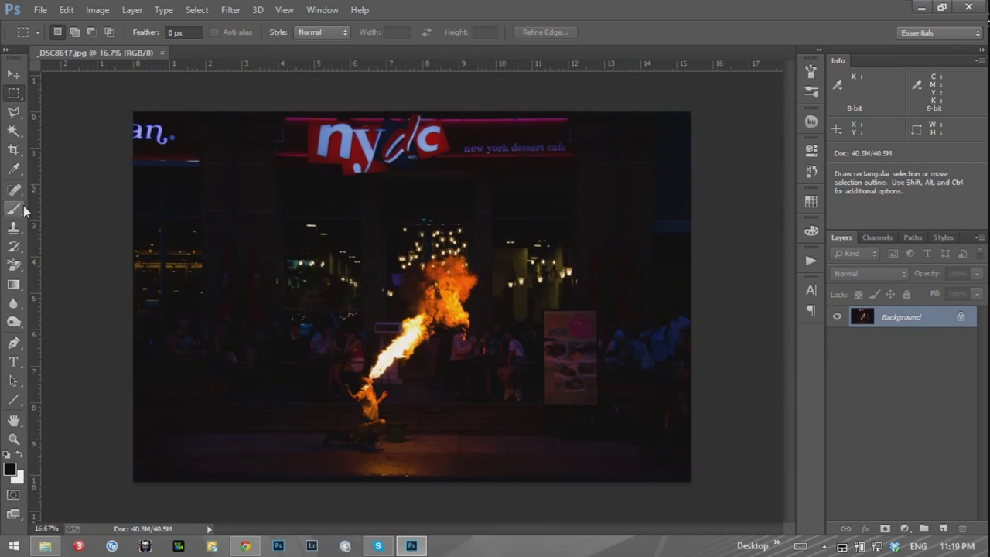
{"action": "left_click", "coordinate": [13, 208]}
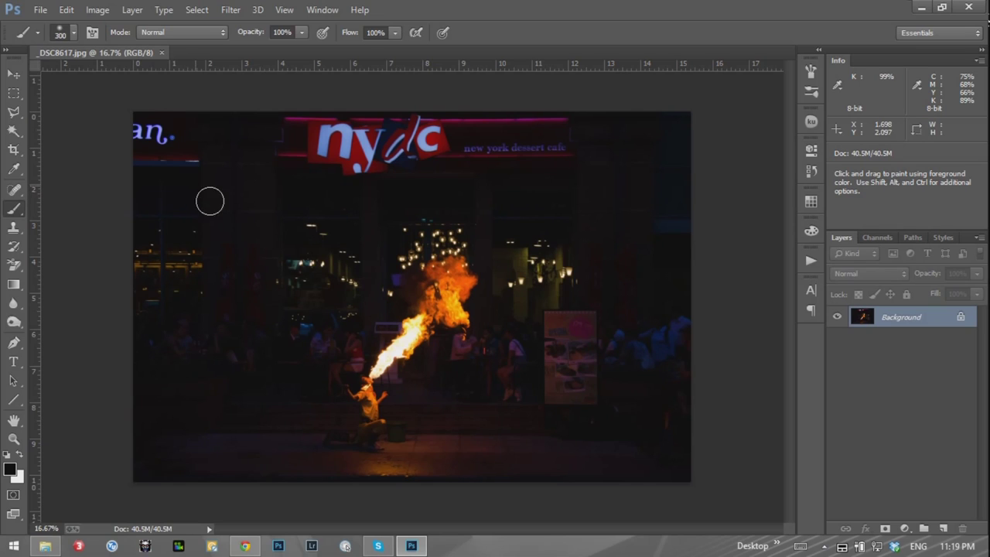
{"action": "key", "text": "bracketleft"}
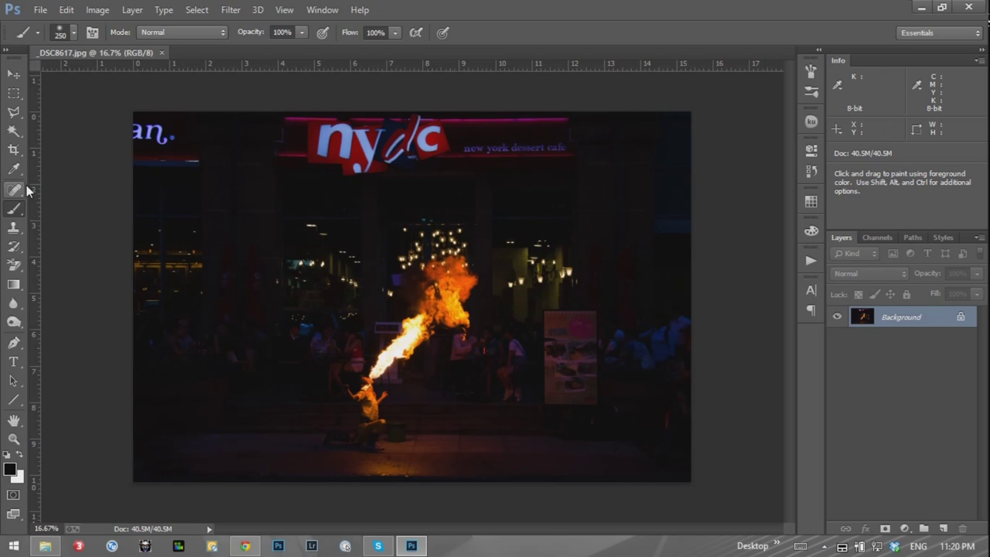
{"action": "left_click", "coordinate": [15, 191]}
{"action": "right_click", "coordinate": [15, 192]}
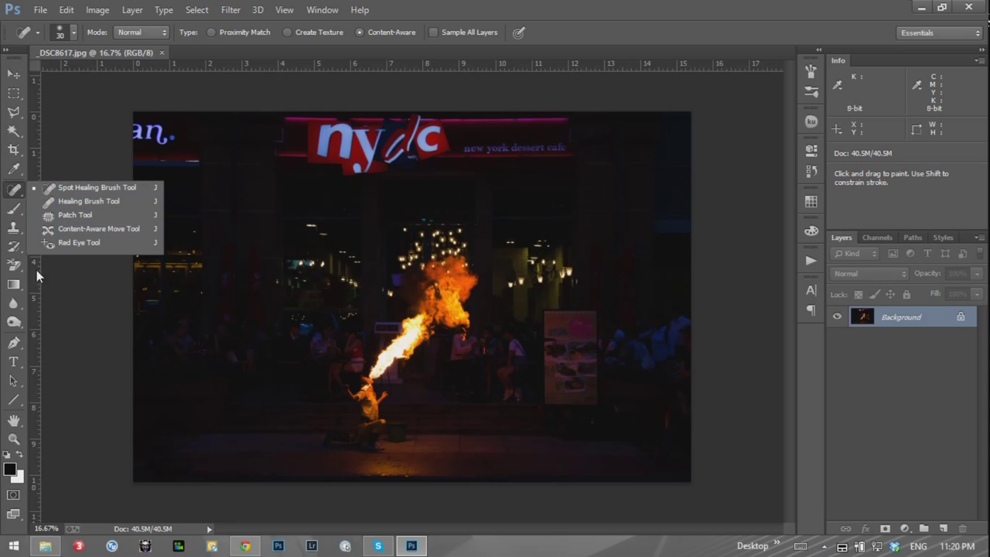
{"action": "left_click", "coordinate": [13, 226]}
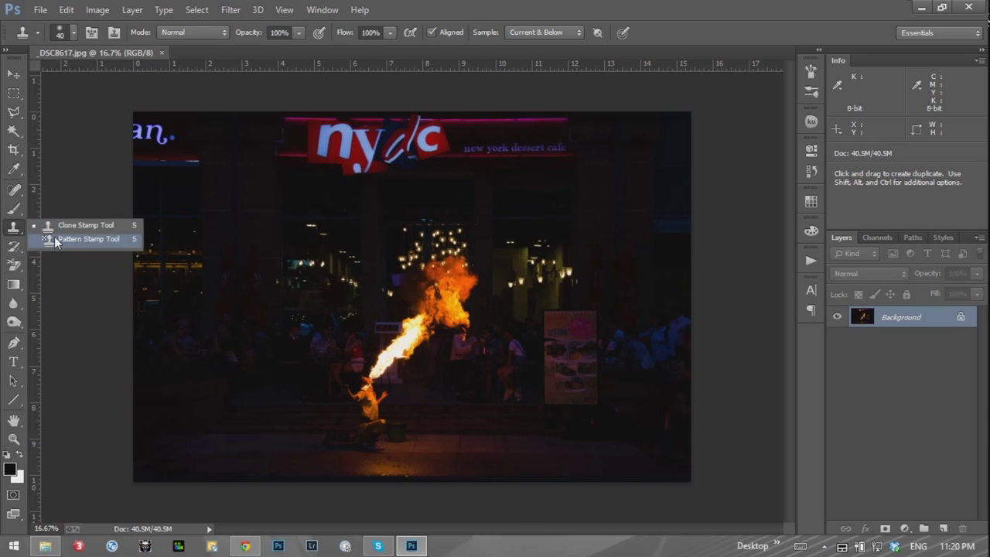
{"action": "left_click", "coordinate": [13, 93]}
{"action": "left_click_drag", "start_coordinate": [250, 217], "coordinate": [366, 315]}
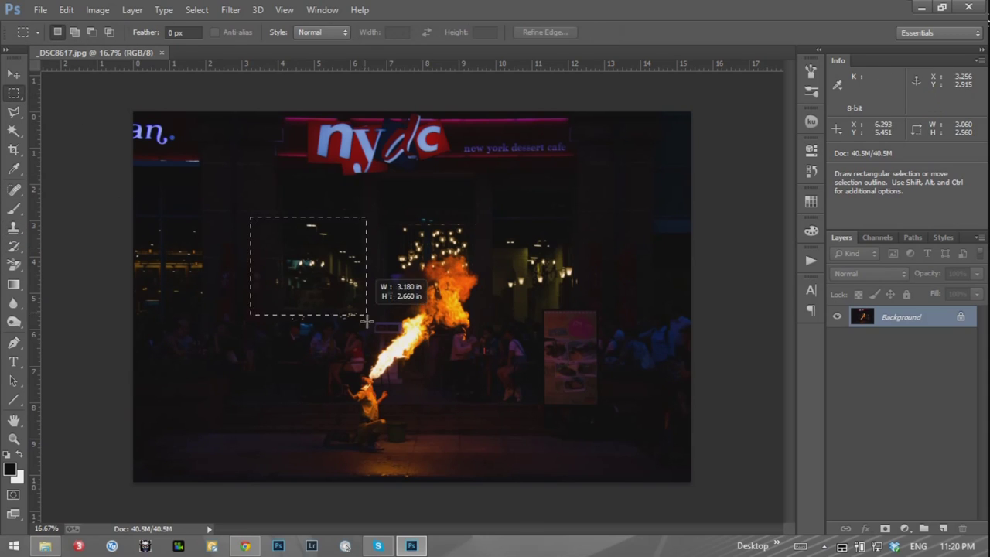
{"action": "right_click", "coordinate": [301, 257]}
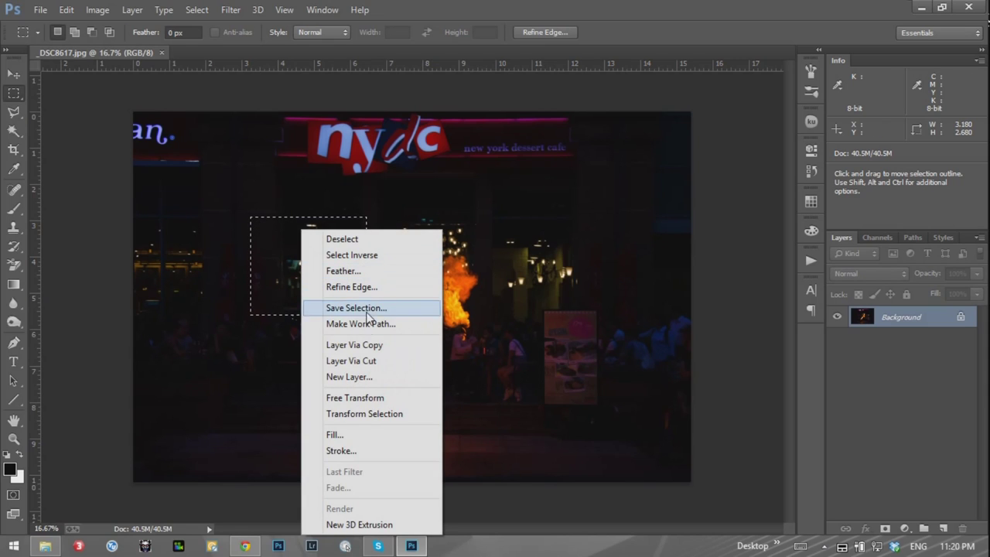
{"action": "left_click", "coordinate": [340, 435]}
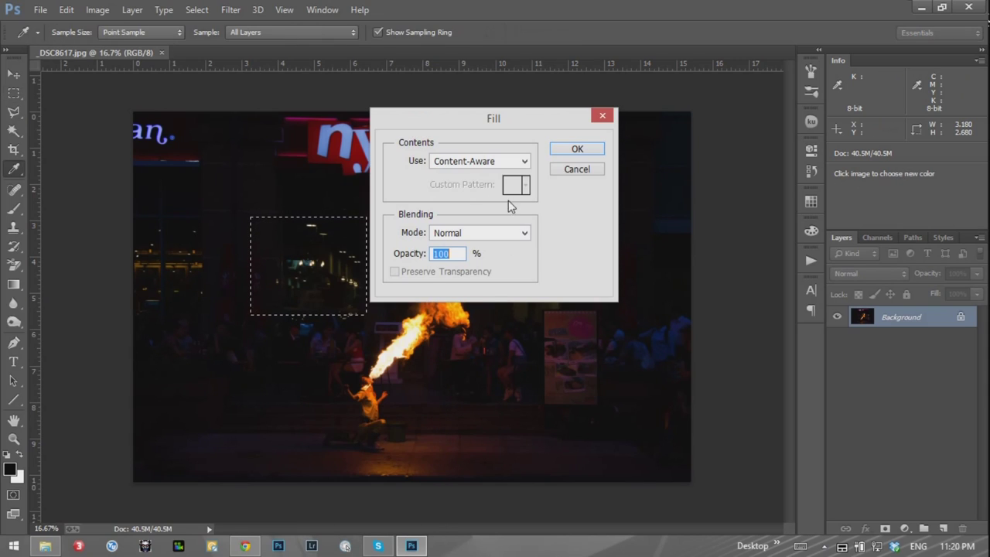
{"action": "left_click", "coordinate": [576, 170]}
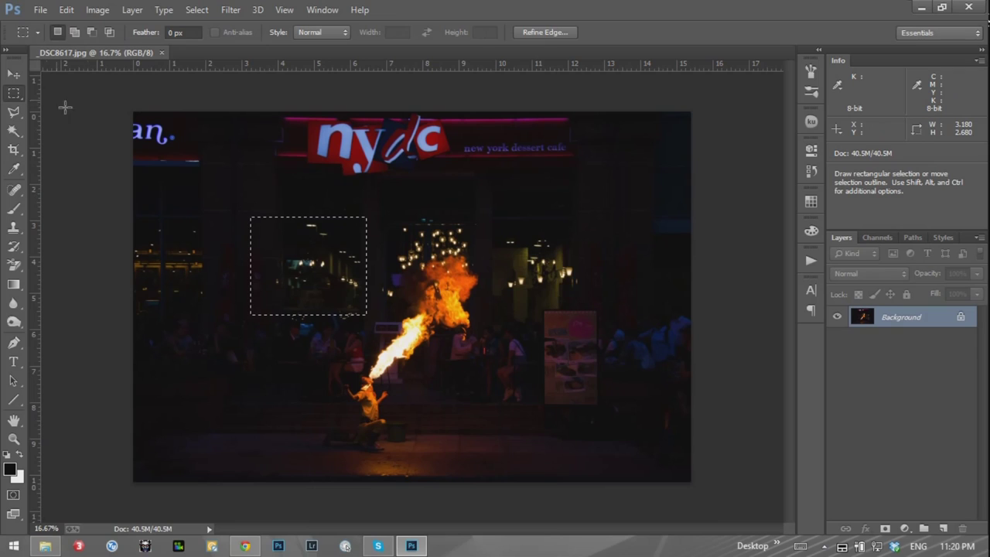
{"action": "left_click", "coordinate": [87, 120]}
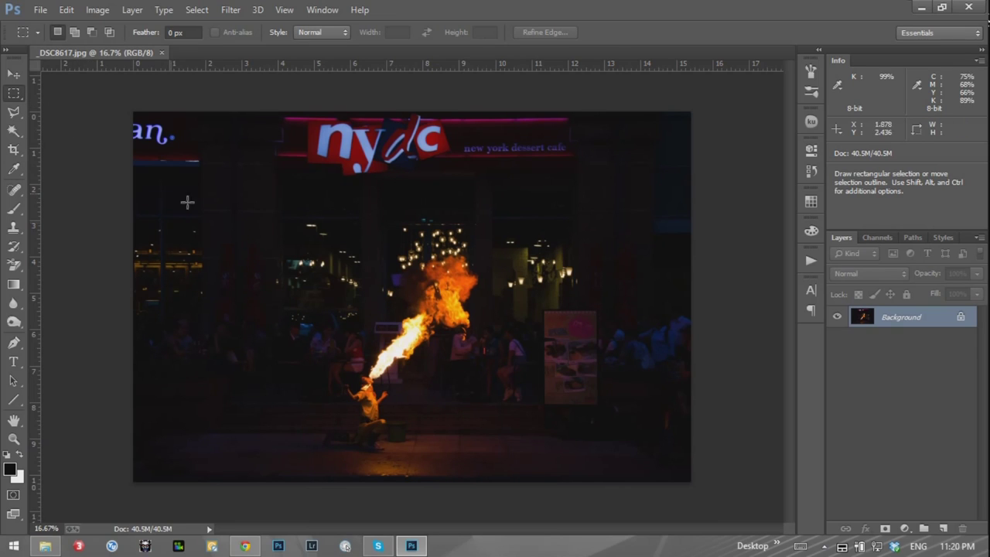
Zoom in on the sign lettering and paint black over the ® mark with a 150 px brush
{"action": "left_click", "coordinate": [14, 439]}
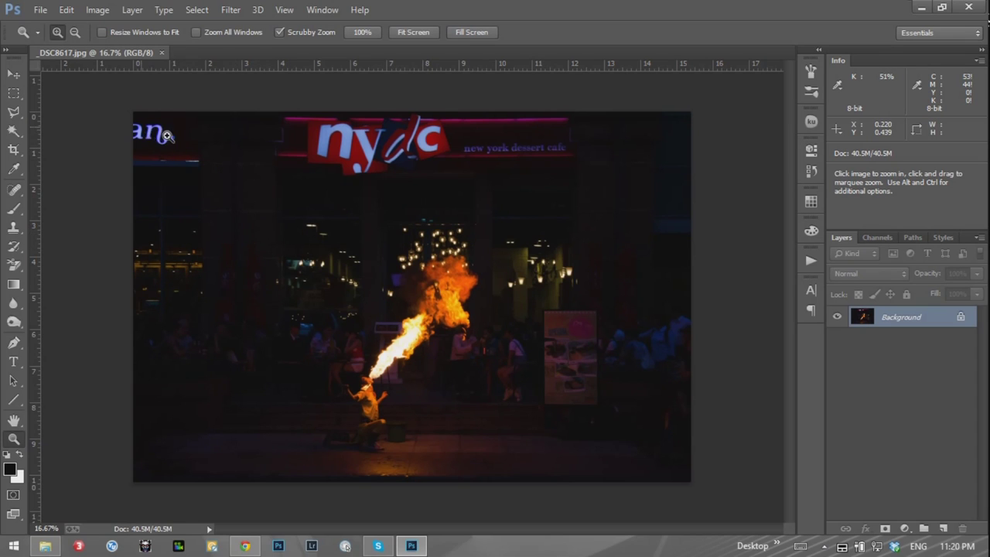
{"action": "left_click_drag", "start_coordinate": [169, 137], "coordinate": [214, 137]}
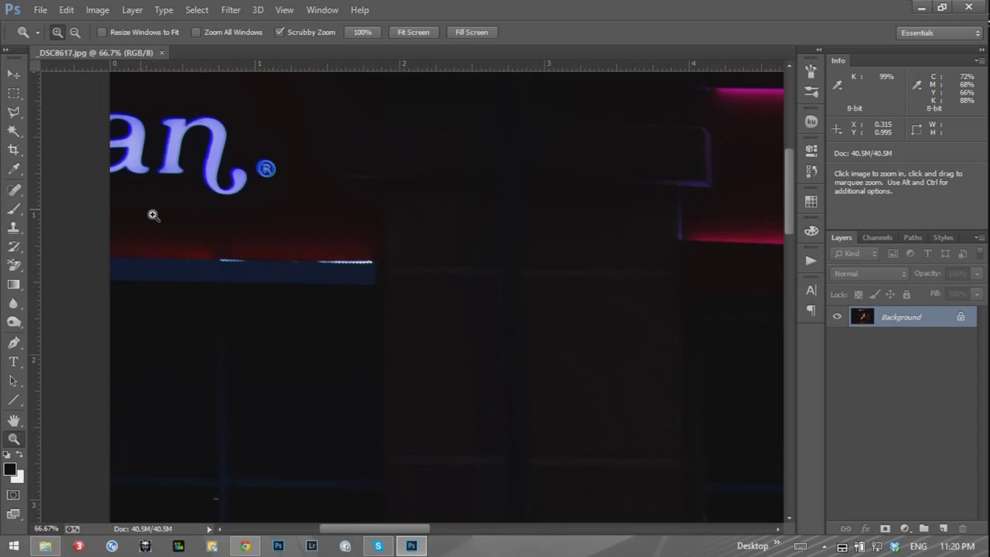
{"action": "left_click", "coordinate": [13, 208]}
{"action": "key", "text": "bracketleft"}
{"action": "key", "text": "bracketleft"}
{"action": "key", "text": "bracketleft"}
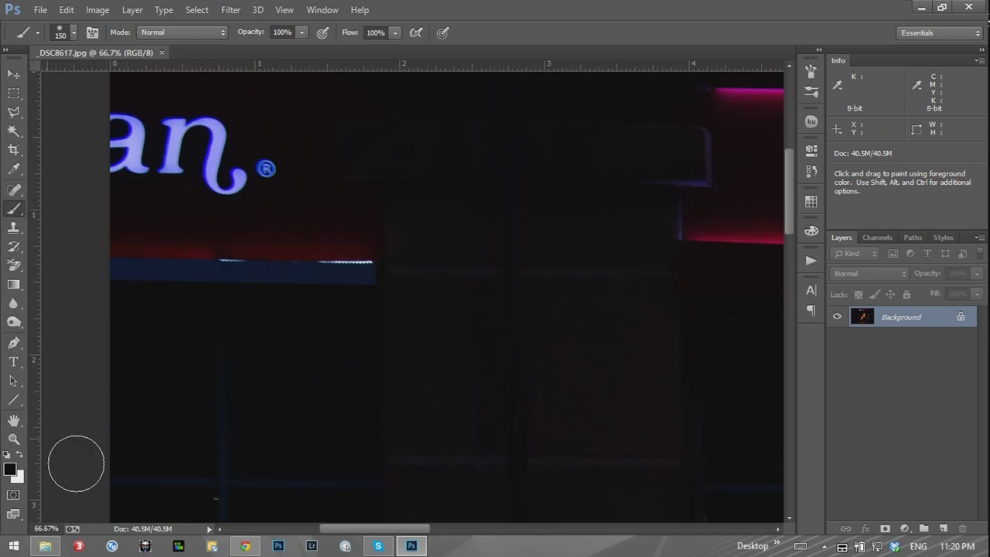
{"action": "mouse_move", "coordinate": [284, 194]}
{"action": "left_mouse_down"}
{"action": "mouse_move", "coordinate": [248, 194]}
{"action": "mouse_move", "coordinate": [237, 162]}
{"action": "mouse_move", "coordinate": [177, 155]}
{"action": "mouse_move", "coordinate": [134, 172]}
{"action": "mouse_move", "coordinate": [192, 189]}
{"action": "mouse_move", "coordinate": [228, 214]}
{"action": "left_mouse_up"}
Zoom back out and close _DSC8617.jpg, discarding the black paint-over
{"action": "key", "text": "z"}
{"action": "left_click_drag", "start_coordinate": [486, 221], "coordinate": [426, 227]}
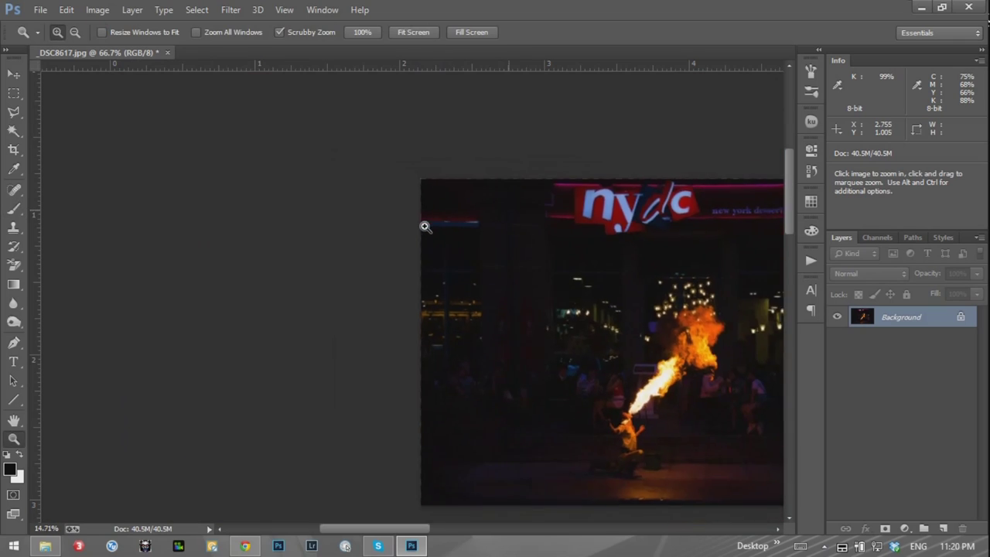
{"action": "key", "text": "b"}
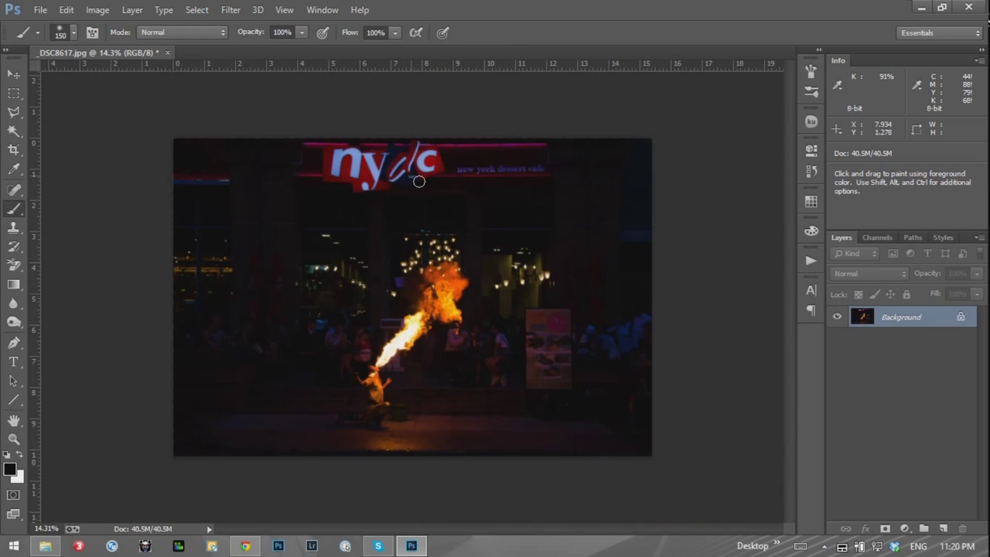
{"action": "left_click", "coordinate": [165, 56]}
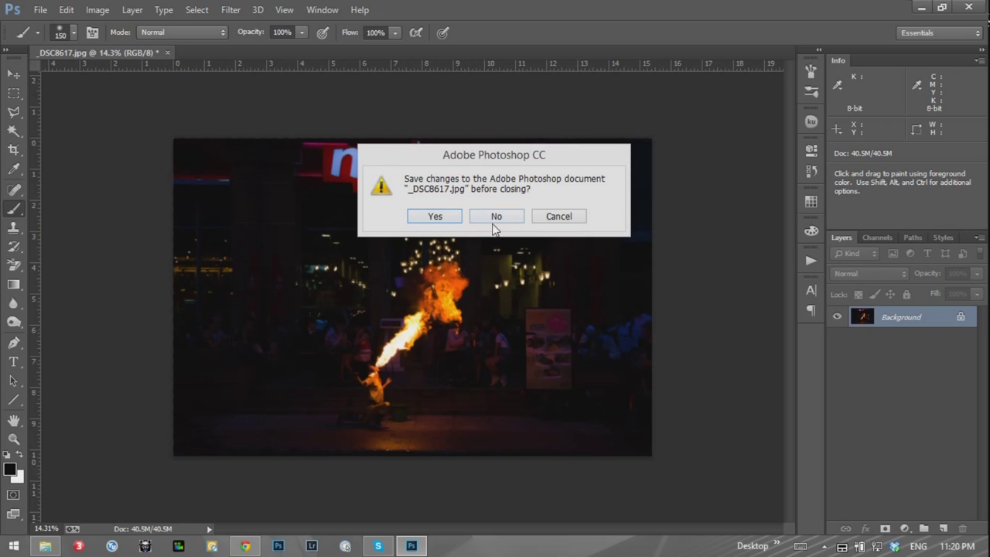
{"action": "left_click", "coordinate": [495, 219]}
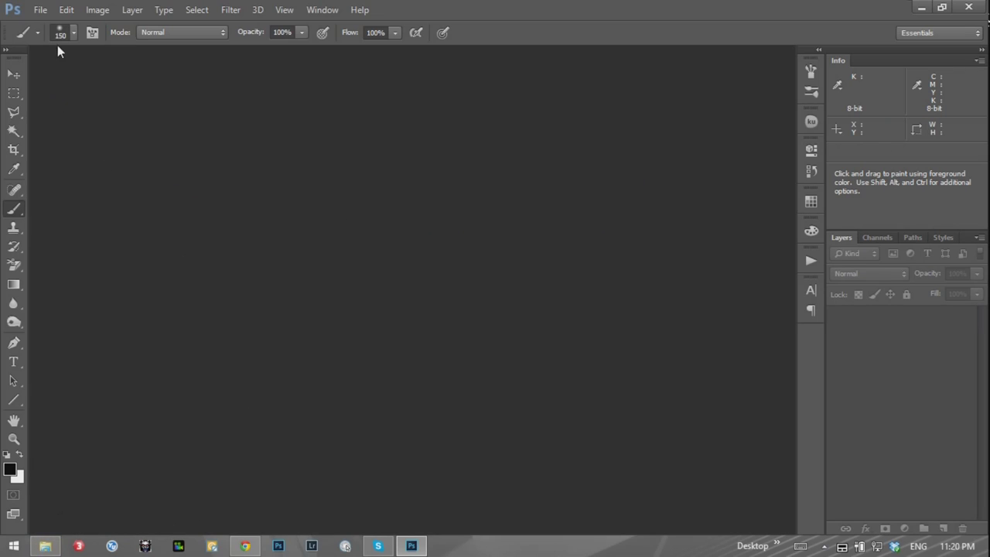
Open DSC_9184.jpg and magnify the sky left of the flower silhouette
{"action": "left_click", "coordinate": [40, 9]}
{"action": "left_click", "coordinate": [54, 39]}
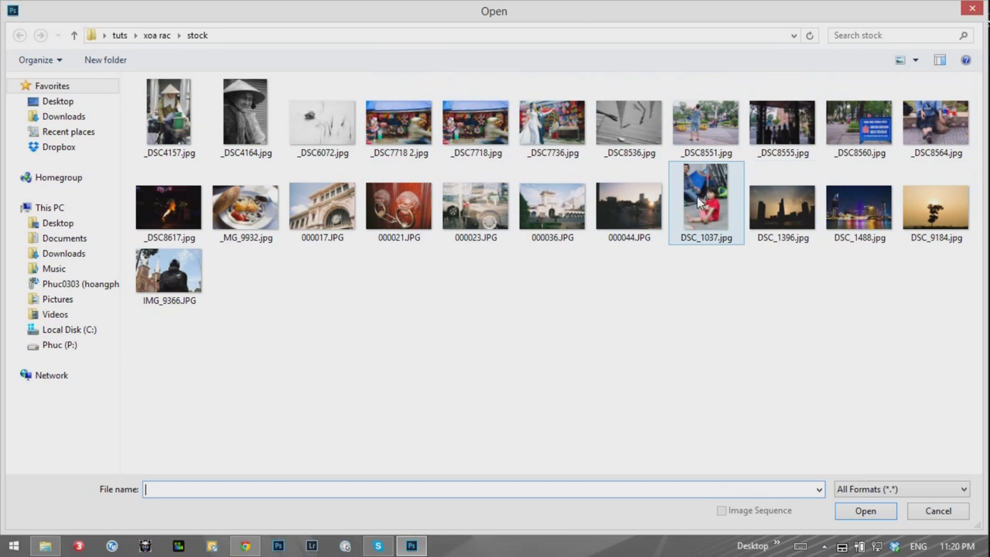
{"action": "left_click", "coordinate": [924, 217]}
{"action": "left_click", "coordinate": [890, 514]}
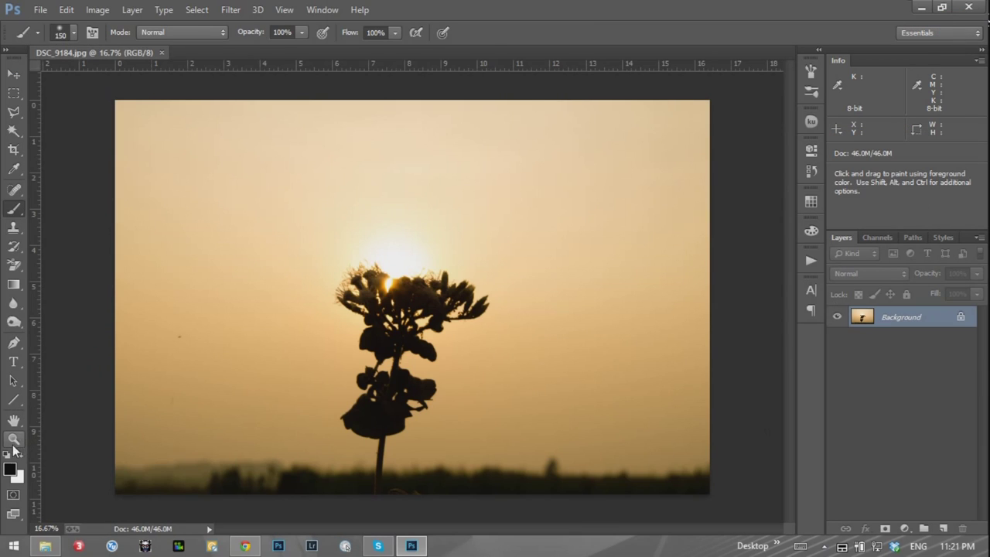
{"action": "left_click", "coordinate": [14, 439]}
{"action": "left_click_drag", "start_coordinate": [146, 336], "coordinate": [194, 349]}
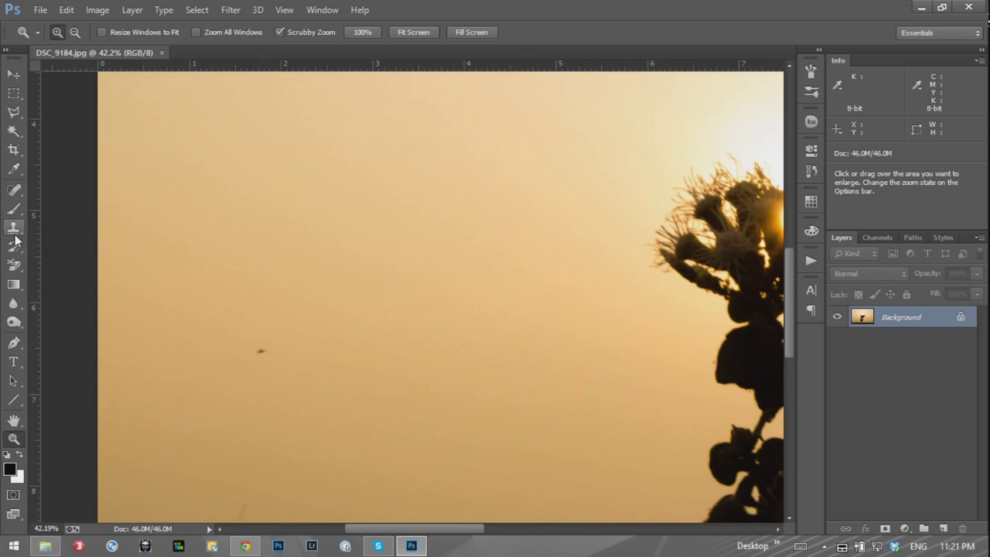
Paint out the dark specks in the sunset sky with the Spot Healing Brush
{"action": "left_click", "coordinate": [14, 189]}
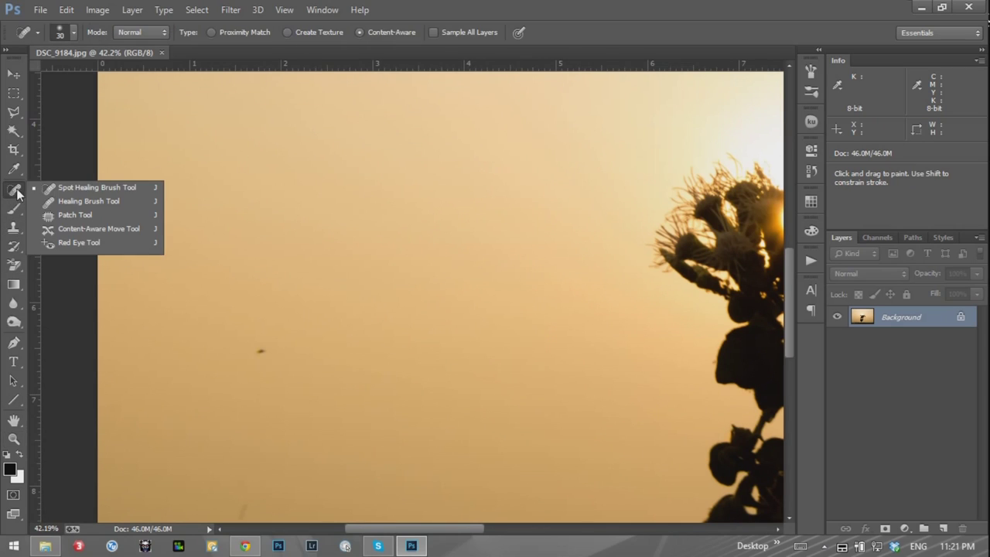
{"action": "left_click", "coordinate": [62, 189]}
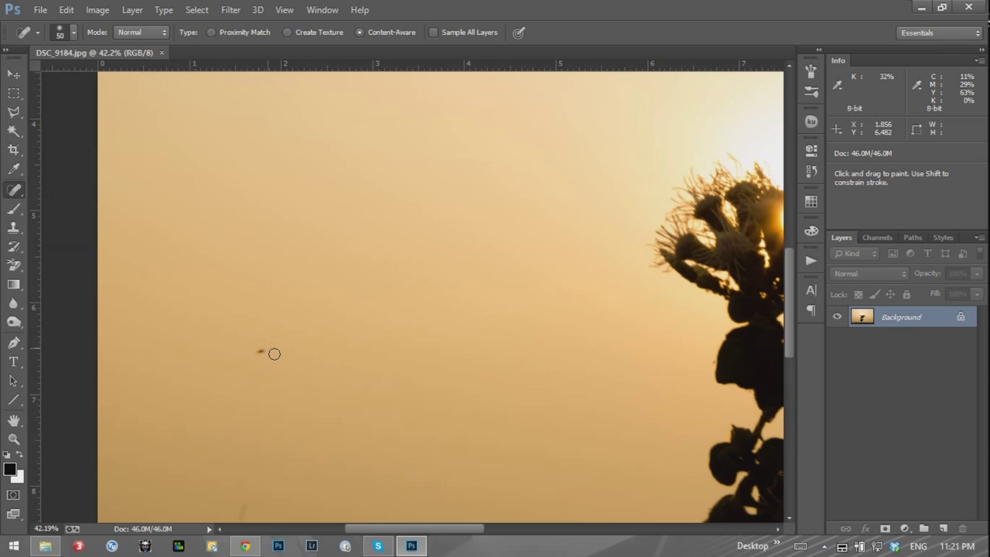
{"action": "mouse_move", "coordinate": [331, 307]}
{"action": "left_mouse_down"}
{"action": "mouse_move", "coordinate": [304, 306]}
{"action": "mouse_move", "coordinate": [399, 306]}
{"action": "mouse_move", "coordinate": [456, 363]}
{"action": "mouse_move", "coordinate": [413, 457]}
{"action": "mouse_move", "coordinate": [394, 310]}
{"action": "mouse_move", "coordinate": [283, 199]}
{"action": "mouse_move", "coordinate": [402, 136]}
{"action": "left_mouse_up"}
{"action": "left_click_drag", "start_coordinate": [274, 357], "coordinate": [265, 355]}
{"action": "left_click_drag", "start_coordinate": [787, 286], "coordinate": [776, 348]}
{"action": "left_click_drag", "start_coordinate": [245, 246], "coordinate": [244, 276]}
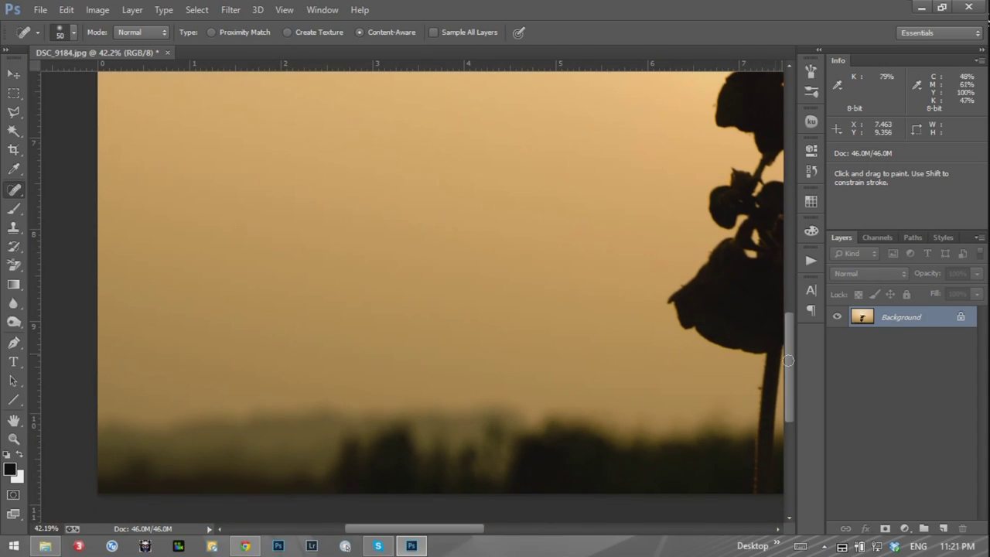
{"action": "mouse_move", "coordinate": [790, 352]}
{"action": "left_mouse_down"}
{"action": "mouse_move", "coordinate": [791, 183]}
{"action": "mouse_move", "coordinate": [787, 225]}
{"action": "left_mouse_up"}
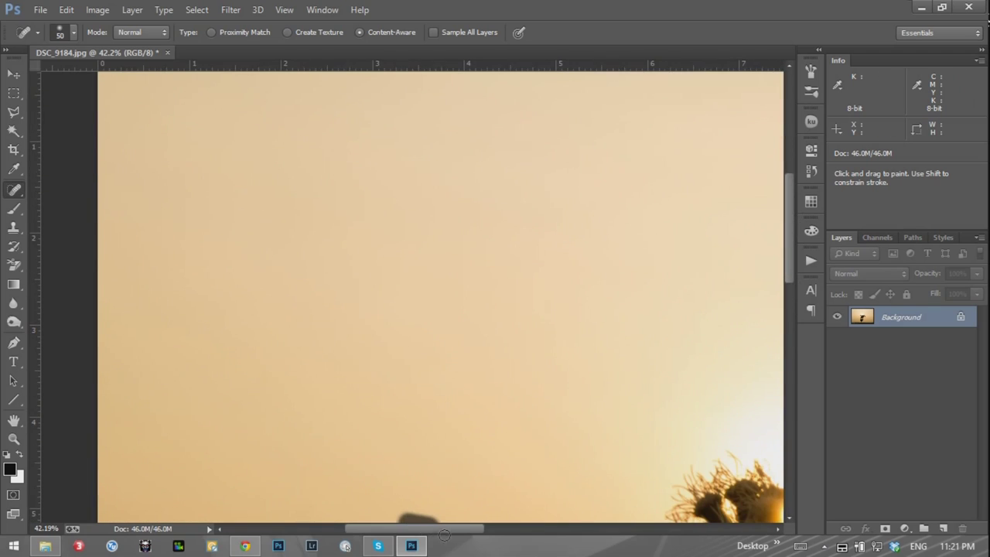
{"action": "mouse_move", "coordinate": [443, 530]}
{"action": "left_mouse_down"}
{"action": "mouse_move", "coordinate": [598, 515]}
{"action": "mouse_move", "coordinate": [428, 513]}
{"action": "left_mouse_up"}
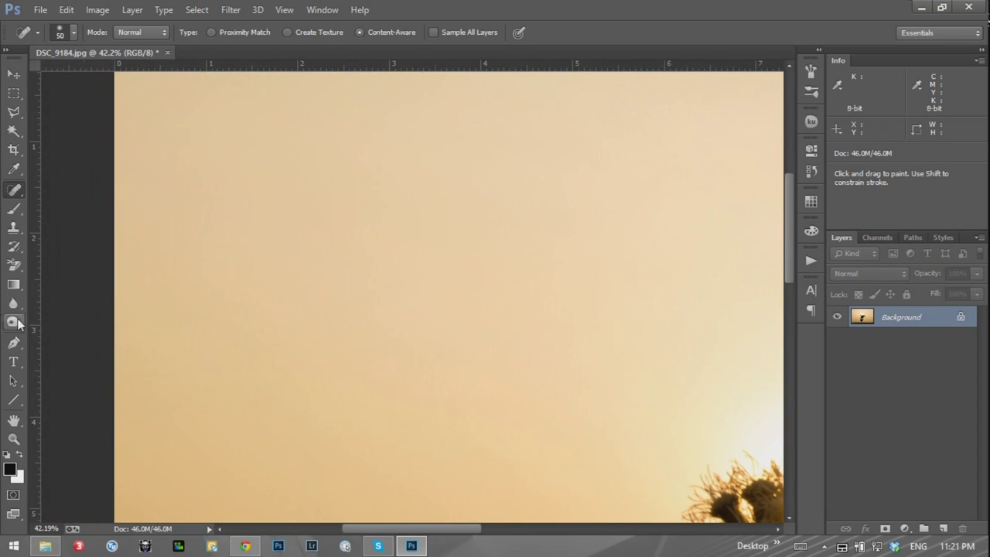
Zoom out to view the whole sunset flower photo
{"action": "left_click", "coordinate": [14, 439]}
{"action": "left_click_drag", "start_coordinate": [477, 294], "coordinate": [435, 237]}
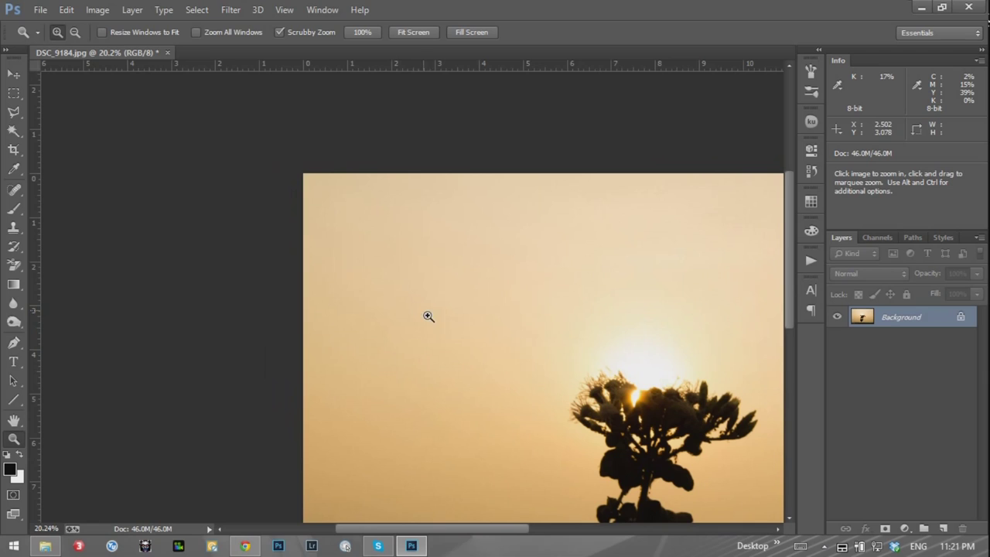
{"action": "mouse_move", "coordinate": [506, 407]}
{"action": "left_mouse_down"}
{"action": "mouse_move", "coordinate": [380, 294]}
{"action": "mouse_move", "coordinate": [311, 272]}
{"action": "left_mouse_up"}
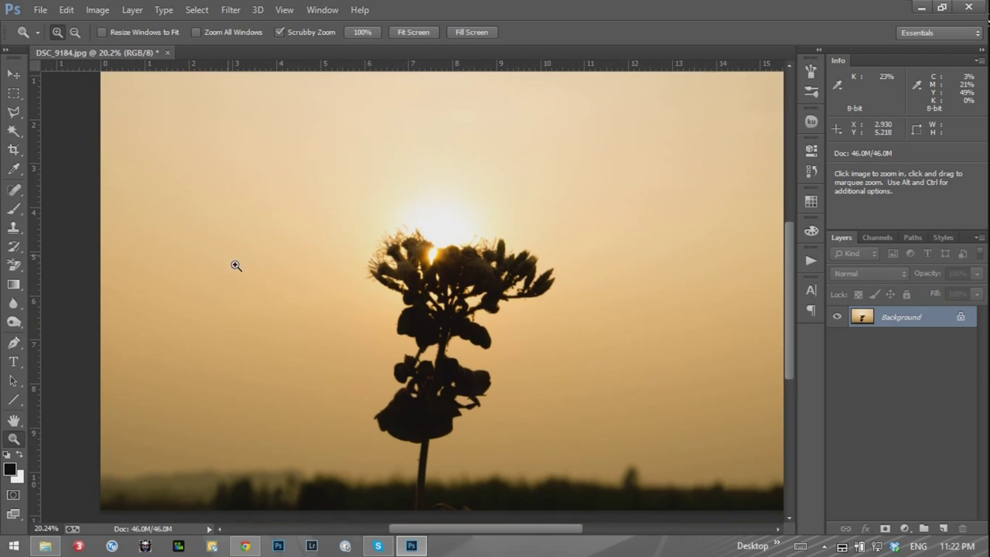
Close the flower photo without saving and open the skyline photo DSC_1396.jpg
{"action": "left_click", "coordinate": [167, 53]}
{"action": "left_click", "coordinate": [475, 217]}
{"action": "left_click", "coordinate": [42, 11]}
{"action": "left_click", "coordinate": [44, 38]}
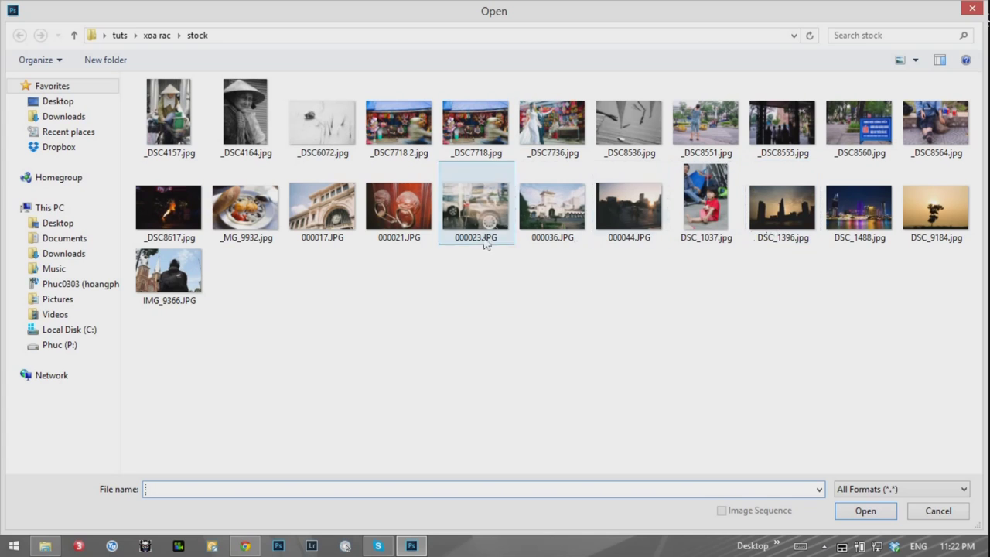
{"action": "left_click", "coordinate": [778, 225]}
{"action": "left_click", "coordinate": [874, 512]}
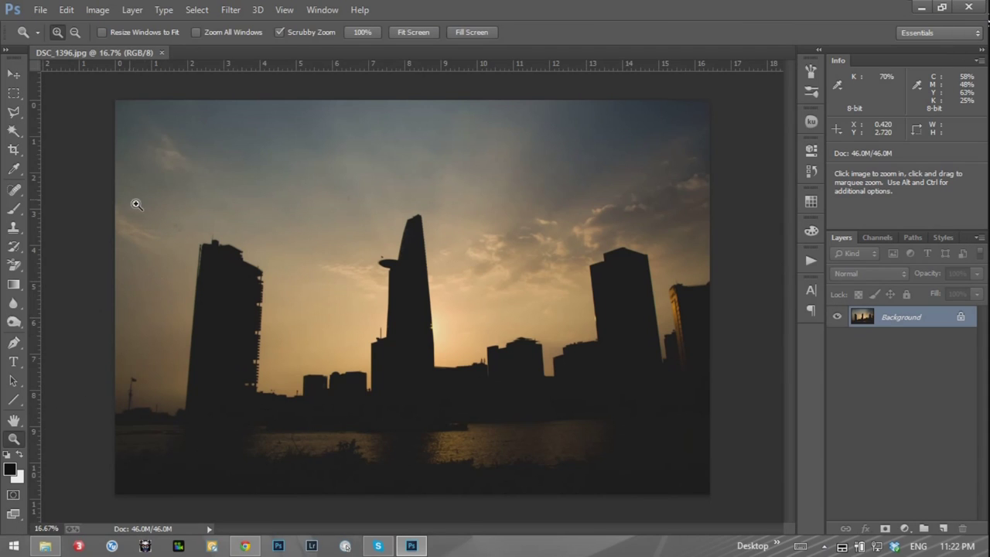
Zoom in on the sky by the left tower and select the Spot Healing Brush
{"action": "mouse_move", "coordinate": [134, 203]}
{"action": "left_mouse_down"}
{"action": "mouse_move", "coordinate": [199, 210]}
{"action": "mouse_move", "coordinate": [140, 223]}
{"action": "left_mouse_up"}
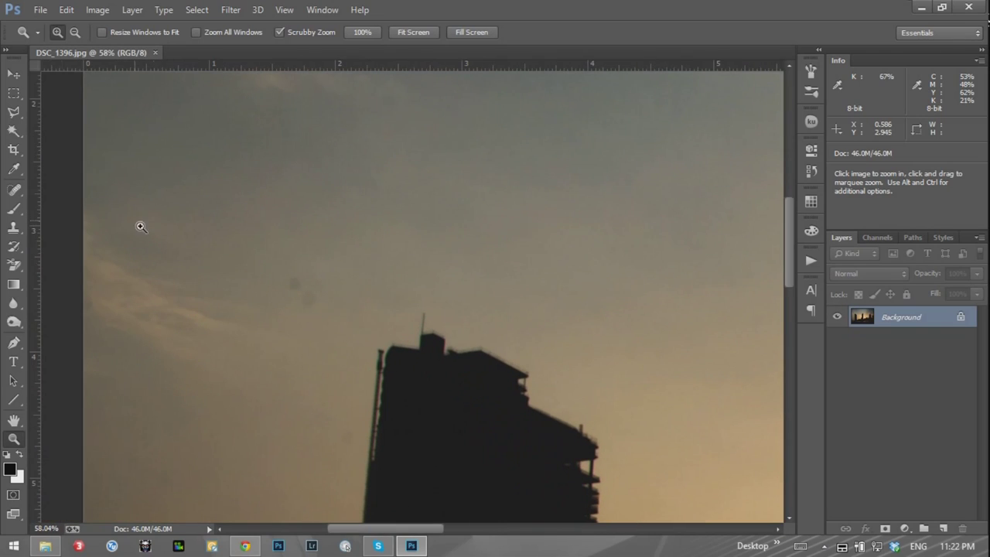
{"action": "left_click", "coordinate": [14, 193]}
{"action": "left_click", "coordinate": [14, 191]}
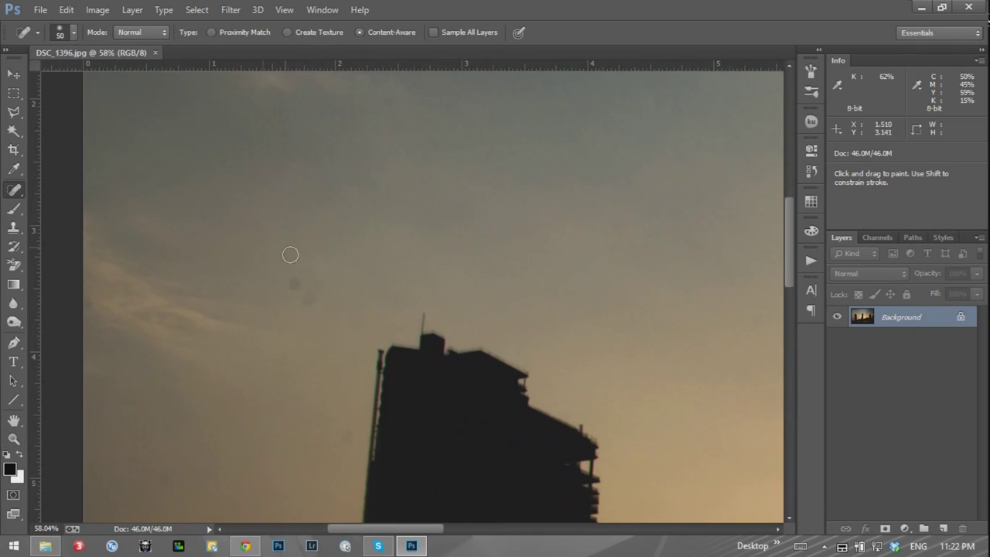
{"action": "right_click", "coordinate": [17, 190]}
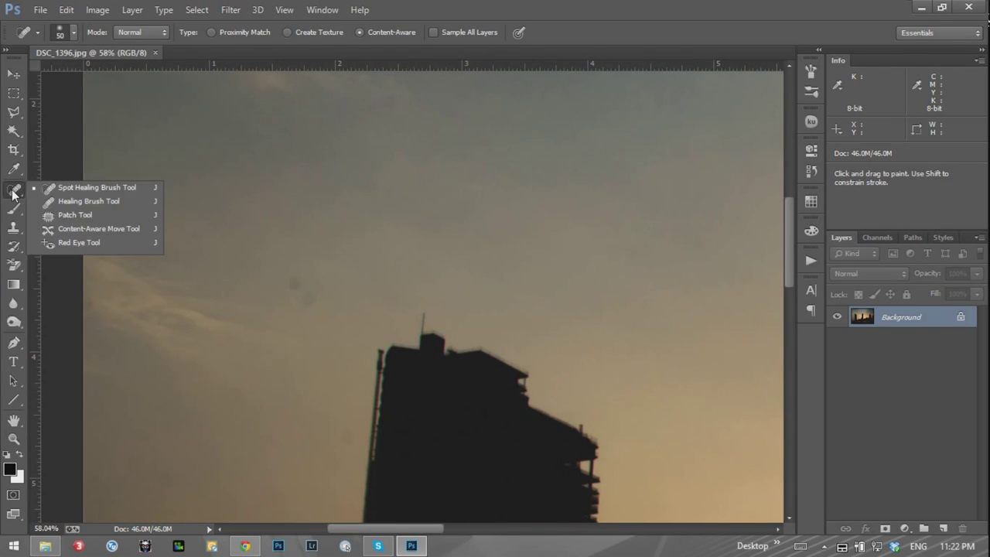
{"action": "left_click", "coordinate": [78, 190]}
Heal the dust spots in the lower-left sky and beside the tall building
{"action": "left_click_drag", "start_coordinate": [294, 282], "coordinate": [316, 309]}
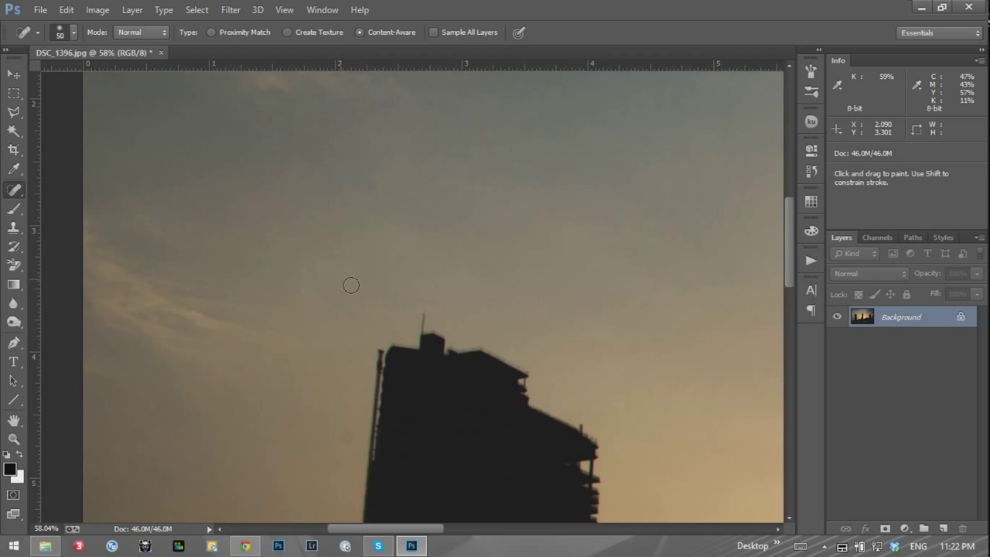
{"action": "left_click_drag", "start_coordinate": [292, 451], "coordinate": [378, 133]}
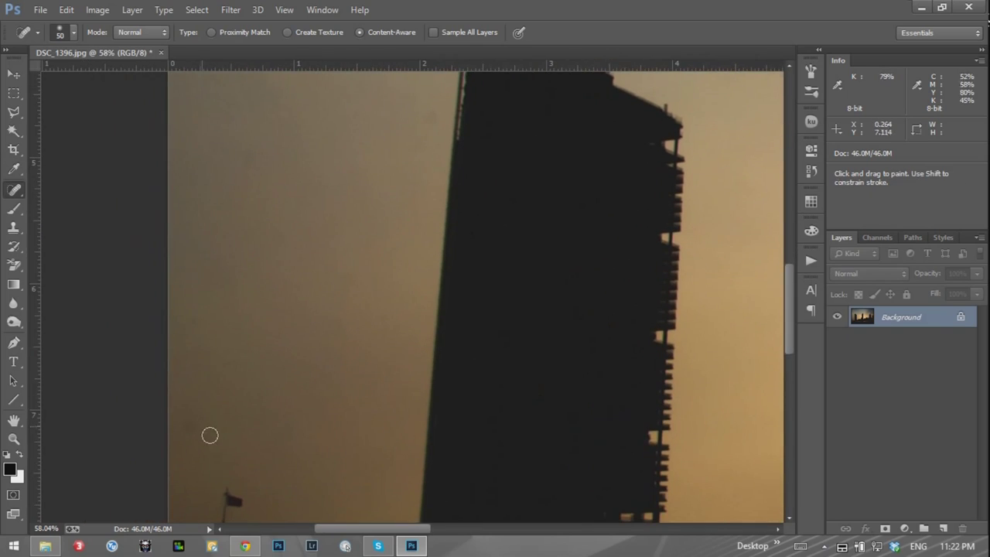
{"action": "left_click_drag", "start_coordinate": [210, 433], "coordinate": [195, 425]}
{"action": "mouse_move", "coordinate": [326, 395]}
{"action": "left_mouse_down"}
{"action": "mouse_move", "coordinate": [336, 225]}
{"action": "mouse_move", "coordinate": [334, 263]}
{"action": "left_mouse_up"}
{"action": "left_click_drag", "start_coordinate": [385, 360], "coordinate": [380, 368]}
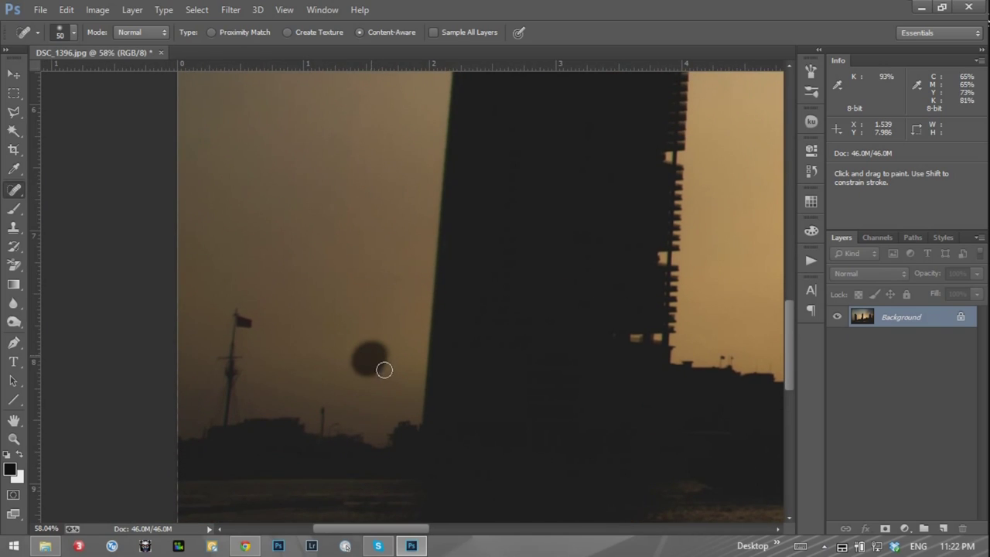
Heal the specks above the tower and across the upper sky
{"action": "left_click_drag", "start_coordinate": [476, 201], "coordinate": [513, 394]}
{"action": "mouse_move", "coordinate": [529, 239]}
{"action": "left_mouse_down"}
{"action": "mouse_move", "coordinate": [454, 410]}
{"action": "mouse_move", "coordinate": [353, 348]}
{"action": "mouse_move", "coordinate": [237, 250]}
{"action": "left_mouse_up"}
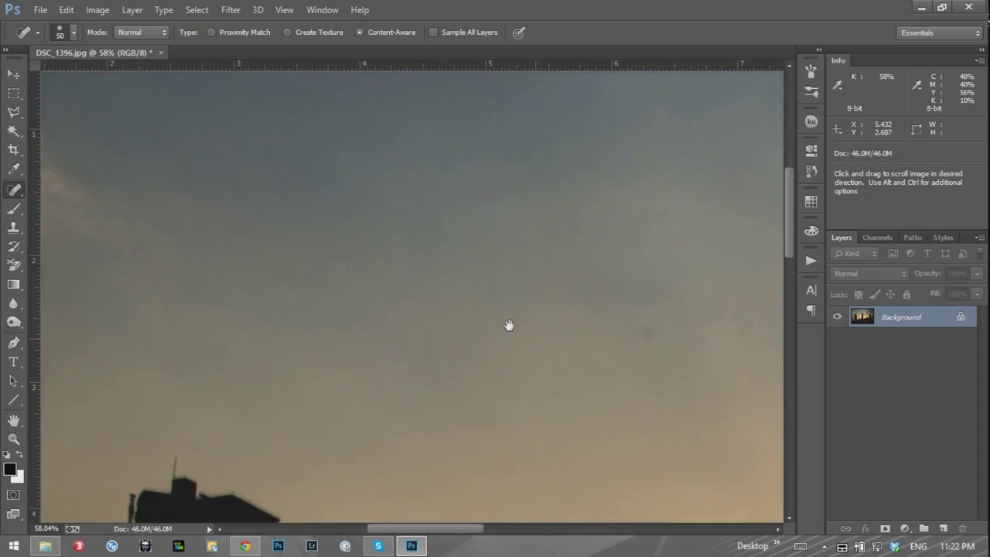
{"action": "left_click_drag", "start_coordinate": [511, 327], "coordinate": [320, 224]}
{"action": "left_click", "coordinate": [442, 223]}
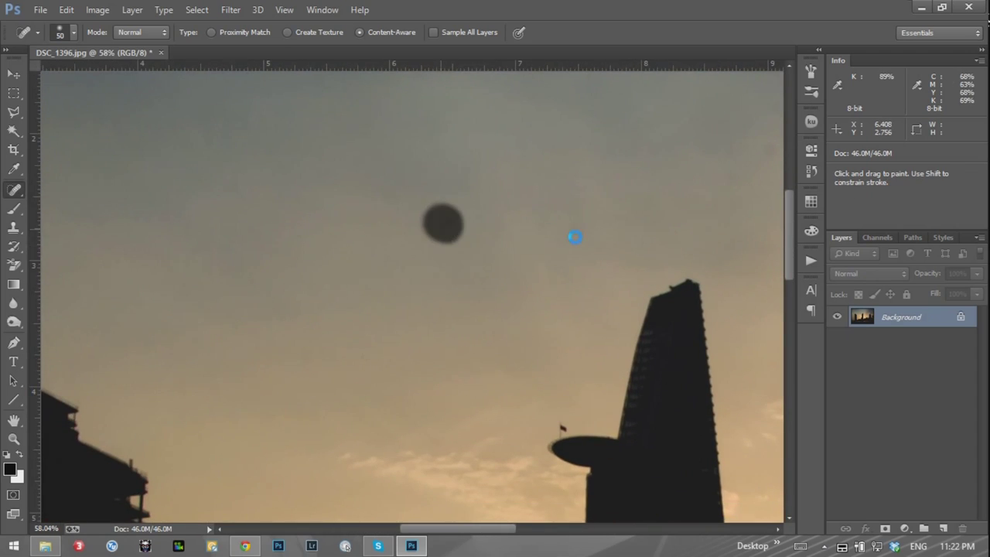
{"action": "left_click_drag", "start_coordinate": [649, 237], "coordinate": [336, 309]}
{"action": "left_click", "coordinate": [436, 212]}
{"action": "left_click", "coordinate": [395, 243]}
{"action": "left_click", "coordinate": [447, 174]}
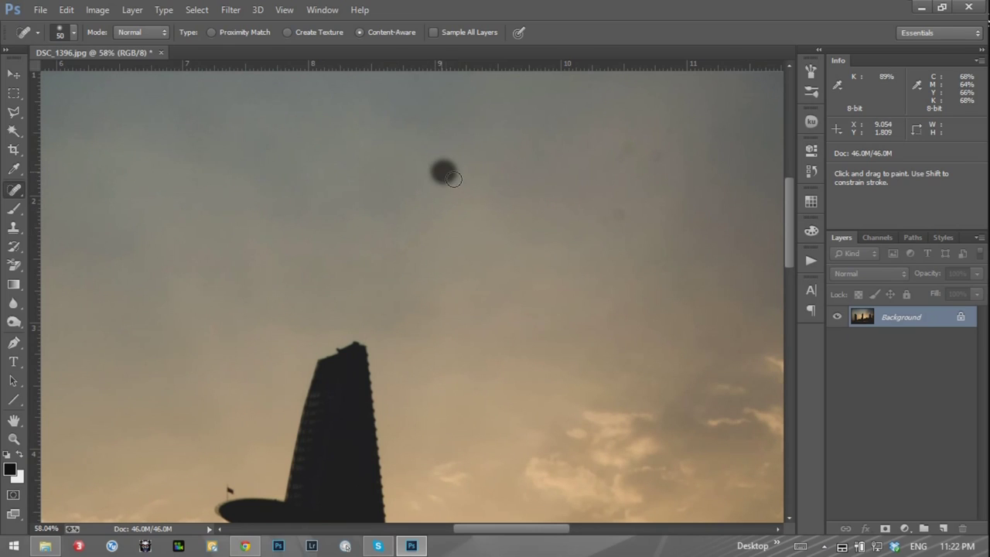
{"action": "left_click", "coordinate": [627, 215]}
{"action": "left_click", "coordinate": [631, 153]}
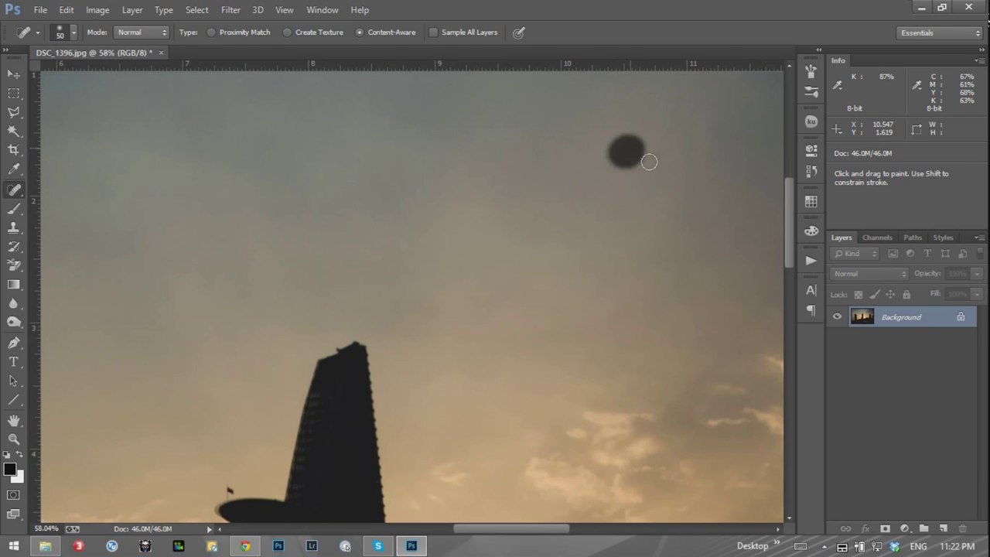
{"action": "left_click", "coordinate": [660, 160]}
{"action": "left_click", "coordinate": [596, 147]}
Heal the specks among the clouds at the upper right
{"action": "mouse_move", "coordinate": [650, 203]}
{"action": "left_mouse_down"}
{"action": "mouse_move", "coordinate": [504, 308]}
{"action": "mouse_move", "coordinate": [455, 396]}
{"action": "mouse_move", "coordinate": [240, 288]}
{"action": "left_mouse_up"}
{"action": "mouse_move", "coordinate": [389, 312]}
{"action": "left_mouse_down"}
{"action": "mouse_move", "coordinate": [428, 259]}
{"action": "mouse_move", "coordinate": [338, 213]}
{"action": "left_mouse_up"}
{"action": "left_click_drag", "start_coordinate": [311, 371], "coordinate": [307, 375]}
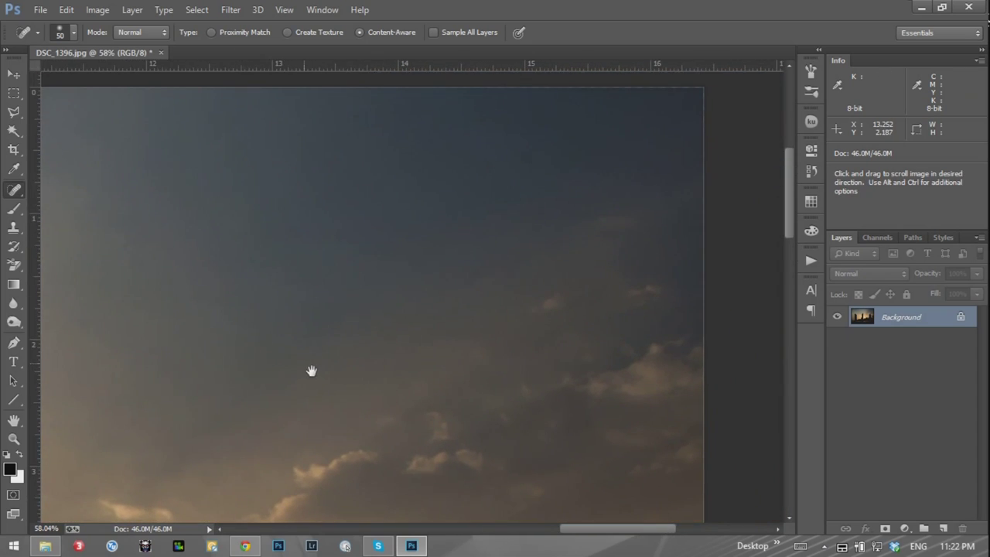
{"action": "left_click_drag", "start_coordinate": [537, 170], "coordinate": [531, 155]}
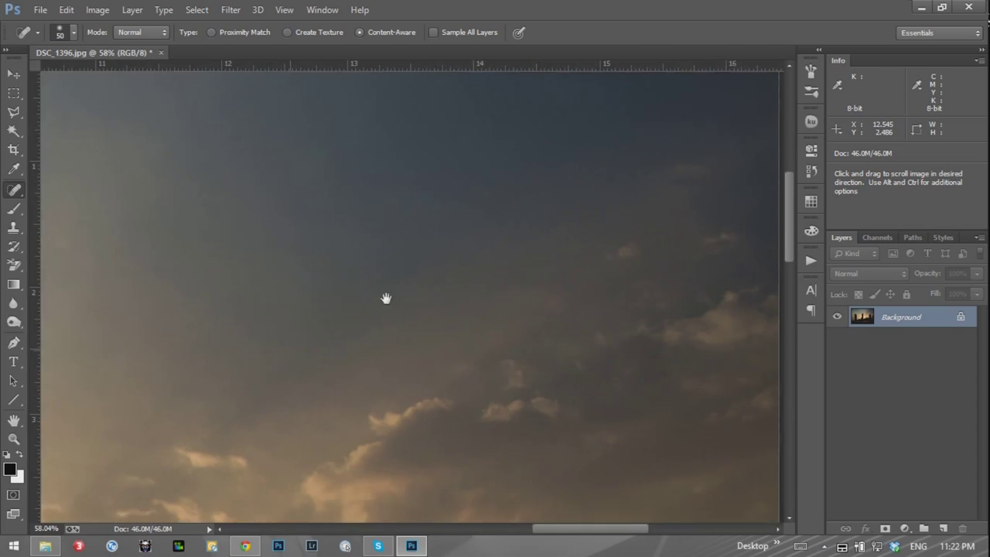
Heal the remaining specks in the upper-left sky
{"action": "left_click_drag", "start_coordinate": [322, 338], "coordinate": [519, 199]}
{"action": "left_click_drag", "start_coordinate": [199, 380], "coordinate": [368, 197]}
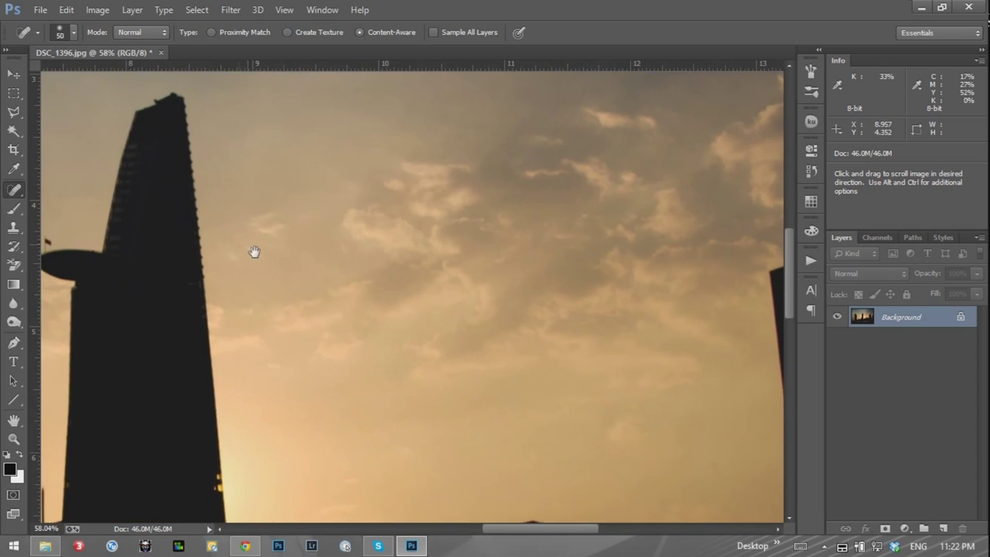
{"action": "mouse_move", "coordinate": [243, 255]}
{"action": "left_mouse_down"}
{"action": "mouse_move", "coordinate": [314, 201]}
{"action": "mouse_move", "coordinate": [346, 334]}
{"action": "mouse_move", "coordinate": [408, 488]}
{"action": "left_mouse_up"}
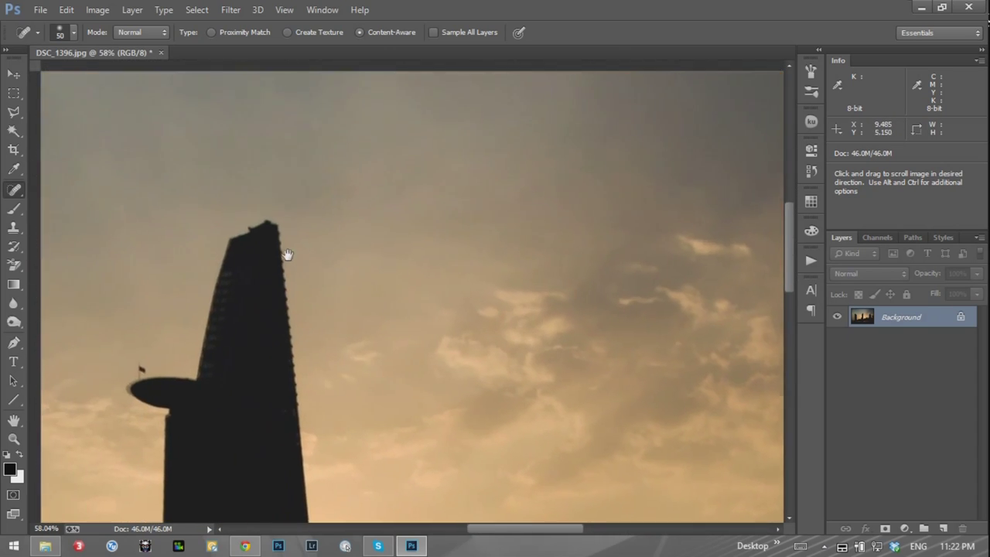
{"action": "left_click_drag", "start_coordinate": [290, 254], "coordinate": [378, 369]}
{"action": "left_click_drag", "start_coordinate": [365, 299], "coordinate": [413, 360]}
{"action": "mouse_move", "coordinate": [307, 246]}
{"action": "left_mouse_down"}
{"action": "mouse_move", "coordinate": [372, 385]}
{"action": "mouse_move", "coordinate": [530, 301]}
{"action": "left_mouse_up"}
{"action": "left_click_drag", "start_coordinate": [271, 356], "coordinate": [408, 368]}
{"action": "left_click_drag", "start_coordinate": [293, 317], "coordinate": [419, 357]}
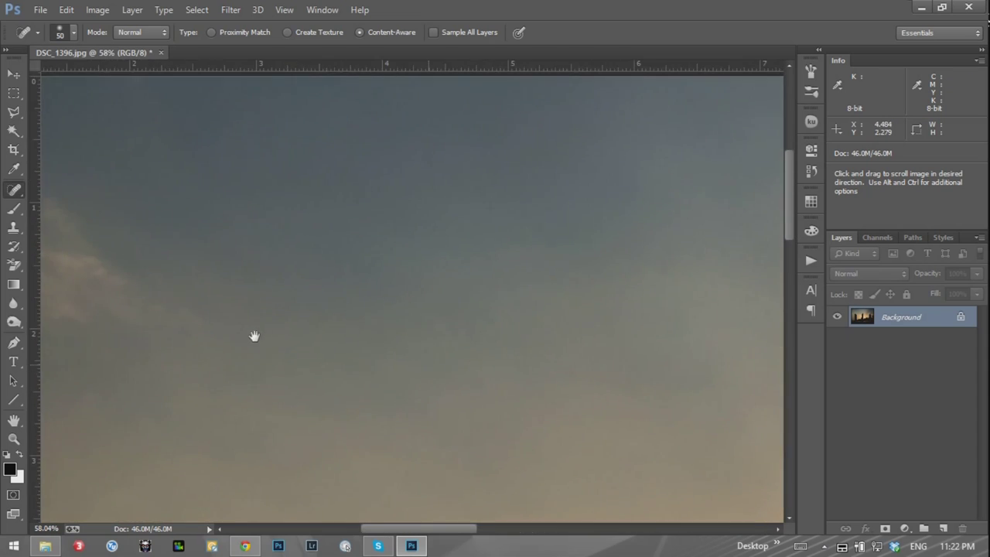
{"action": "left_click_drag", "start_coordinate": [261, 332], "coordinate": [323, 332]}
{"action": "left_click_drag", "start_coordinate": [508, 159], "coordinate": [523, 169]}
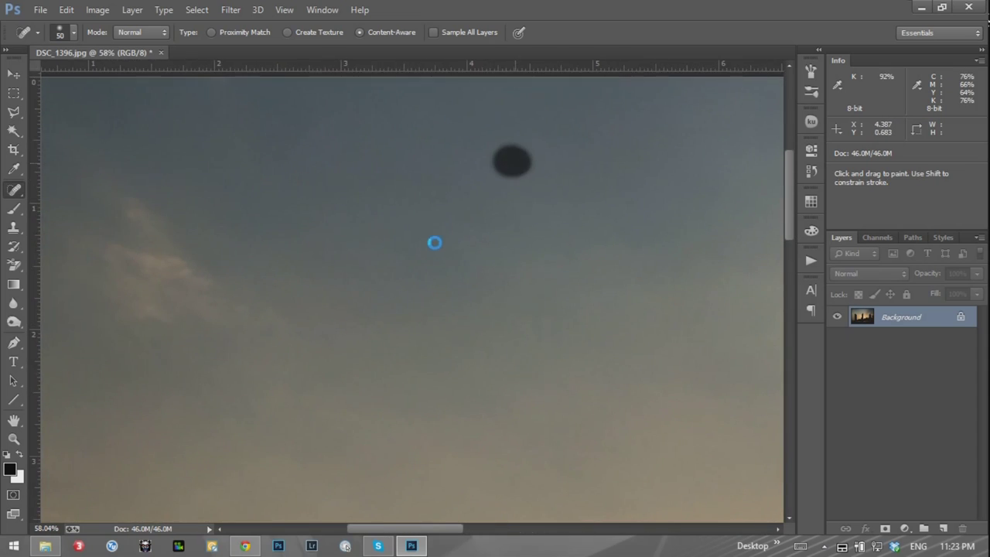
Zoom out to see the whole skyline and towers
{"action": "left_click_drag", "start_coordinate": [445, 283], "coordinate": [426, 292]}
{"action": "left_click_drag", "start_coordinate": [426, 292], "coordinate": [465, 302]}
{"action": "left_click_drag", "start_coordinate": [510, 366], "coordinate": [302, 235]}
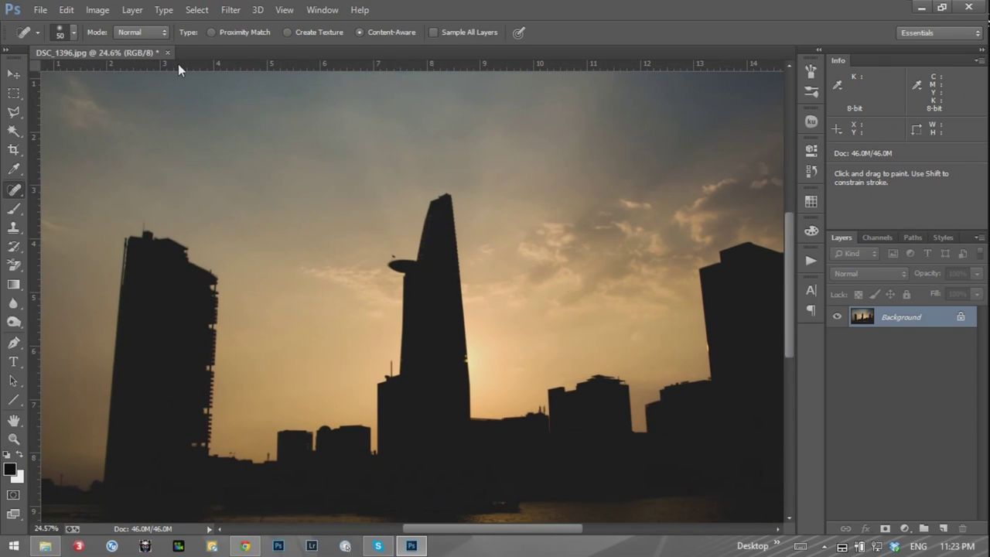
Heal a sky speck and paint out the tallest tower's pointed spire, then close the photo
{"action": "right_click", "coordinate": [9, 195]}
{"action": "left_click", "coordinate": [62, 190]}
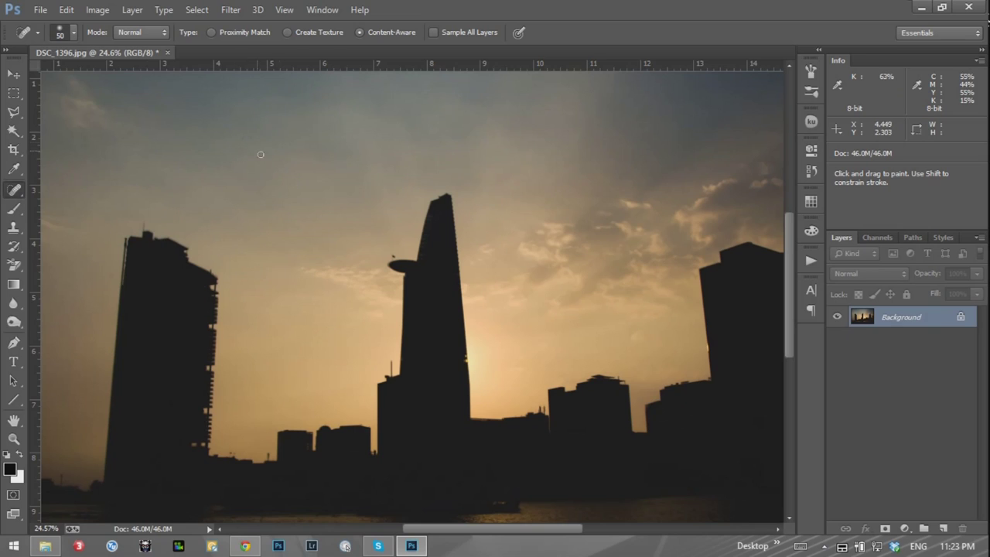
{"action": "left_click_drag", "start_coordinate": [270, 152], "coordinate": [253, 146]}
{"action": "left_click_drag", "start_coordinate": [447, 227], "coordinate": [455, 303]}
{"action": "left_click_drag", "start_coordinate": [471, 234], "coordinate": [470, 220]}
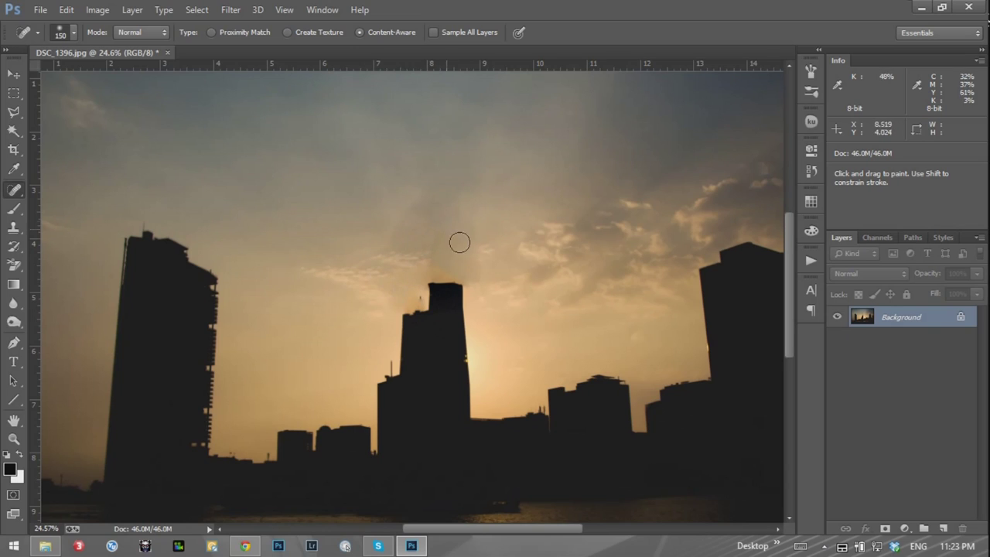
{"action": "left_click", "coordinate": [168, 52]}
Answer the save prompt, open DSC_1037.jpg, and zoom in on the child photo
{"action": "left_click", "coordinate": [496, 217]}
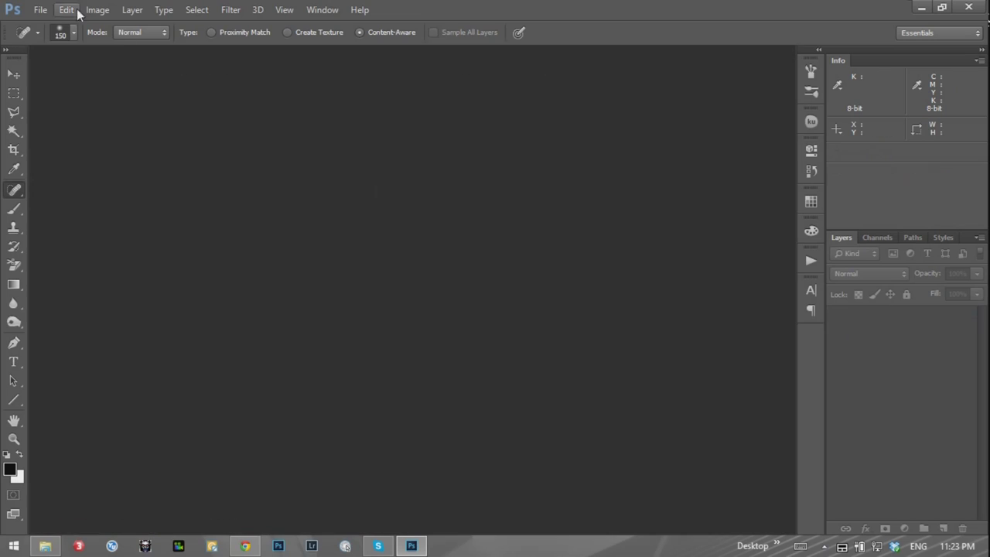
{"action": "left_click", "coordinate": [39, 9]}
{"action": "left_click", "coordinate": [46, 38]}
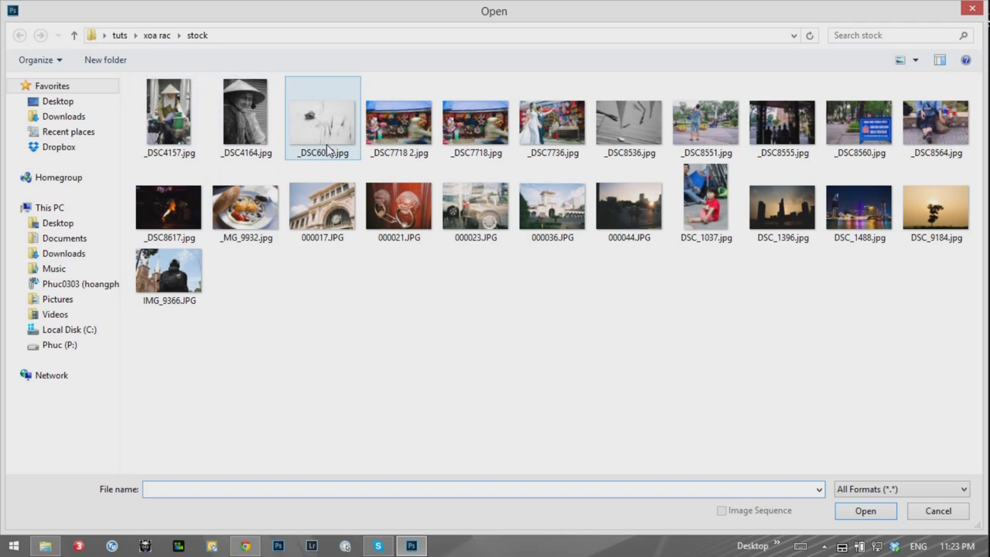
{"action": "left_click", "coordinate": [694, 207]}
{"action": "left_click", "coordinate": [864, 512]}
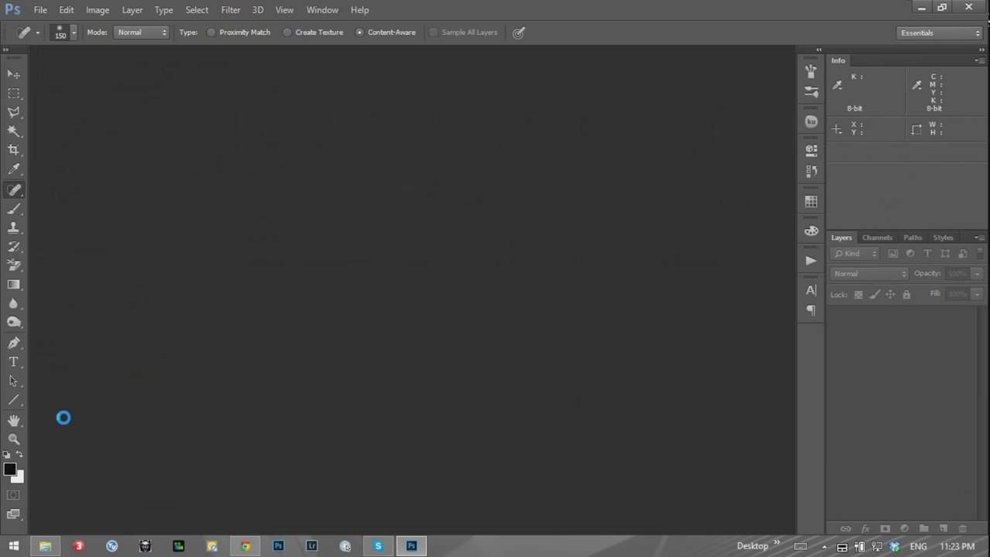
{"action": "left_click", "coordinate": [13, 438]}
{"action": "mouse_move", "coordinate": [287, 524]}
{"action": "left_mouse_down"}
{"action": "mouse_move", "coordinate": [369, 502]}
{"action": "mouse_move", "coordinate": [317, 462]}
{"action": "mouse_move", "coordinate": [314, 294]}
{"action": "mouse_move", "coordinate": [265, 340]}
{"action": "mouse_move", "coordinate": [231, 340]}
{"action": "left_mouse_up"}
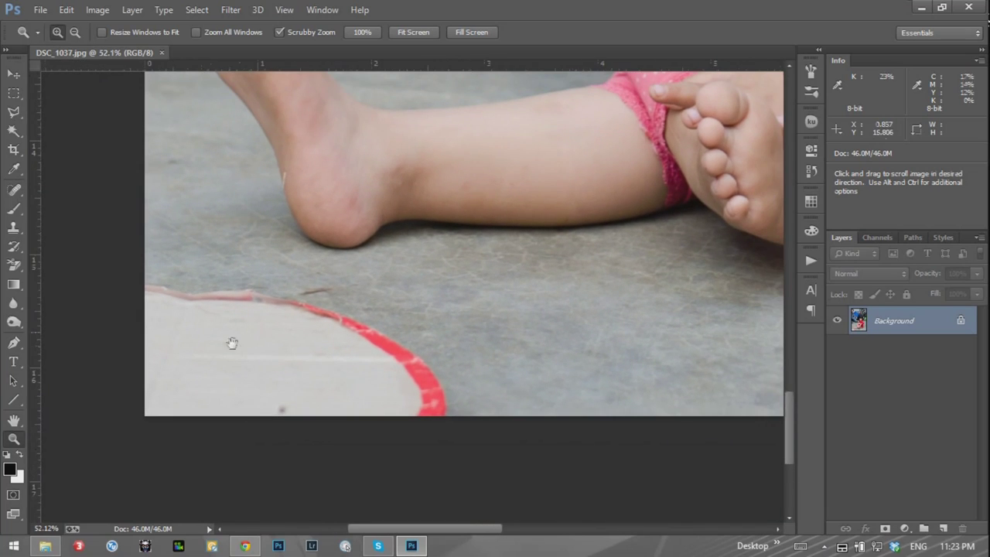
{"action": "left_click", "coordinate": [12, 230]}
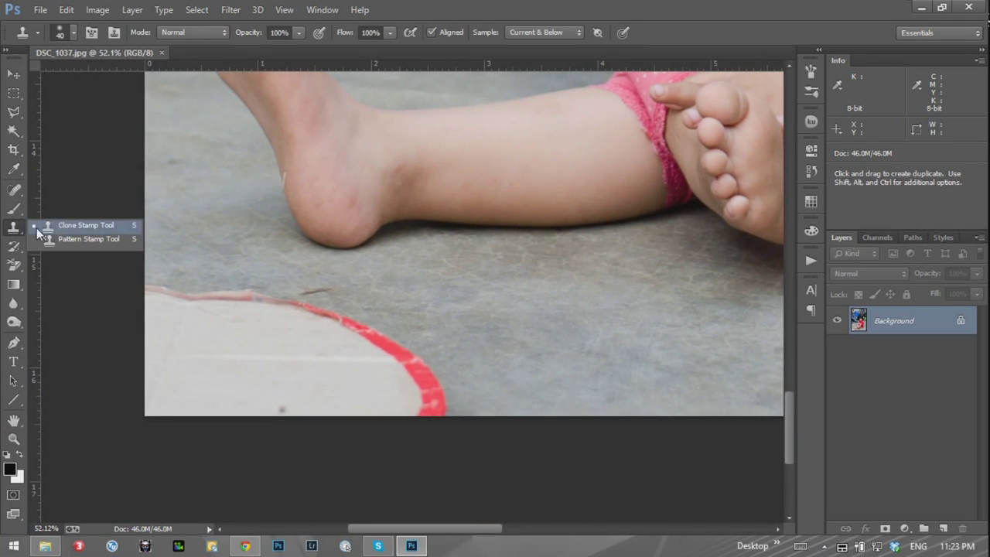
{"action": "left_click", "coordinate": [18, 235]}
{"action": "left_click", "coordinate": [14, 191]}
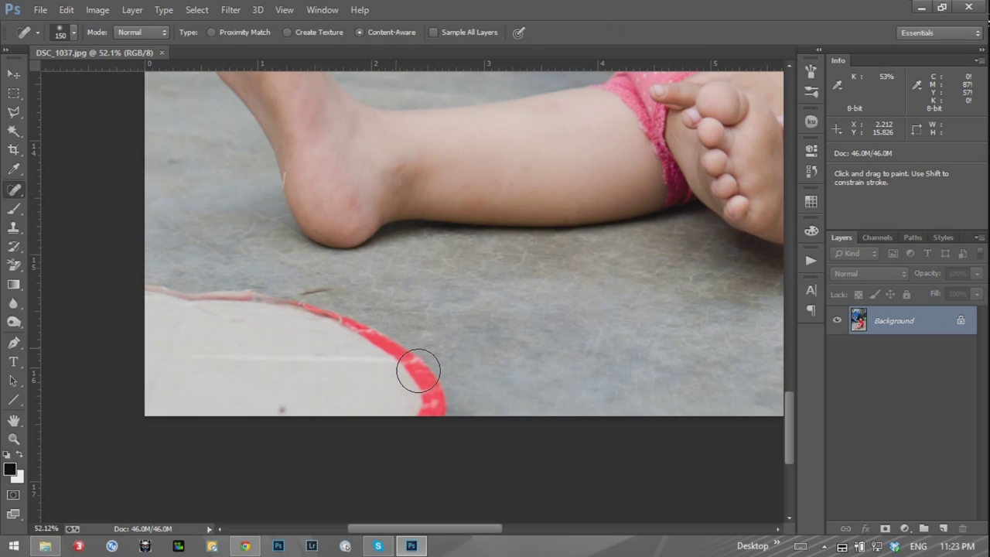
{"action": "right_click", "coordinate": [14, 190]}
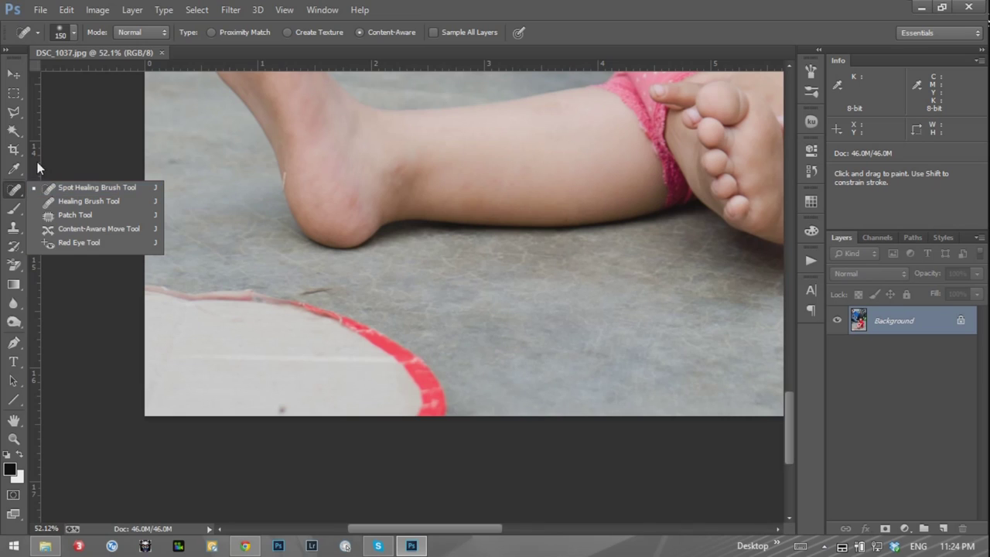
{"action": "left_click", "coordinate": [39, 185]}
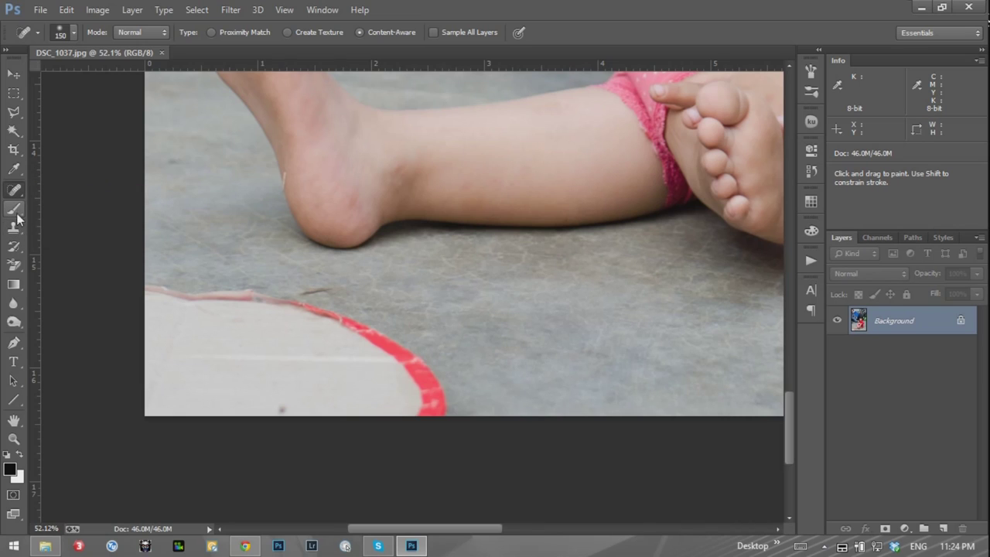
{"action": "right_click", "coordinate": [20, 195]}
{"action": "left_click", "coordinate": [38, 189]}
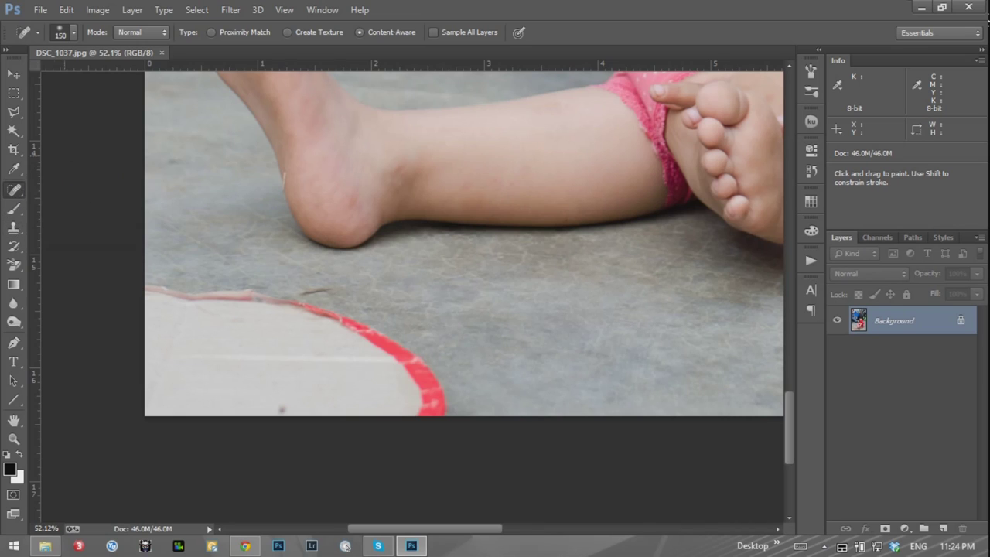
{"action": "left_click", "coordinate": [13, 227]}
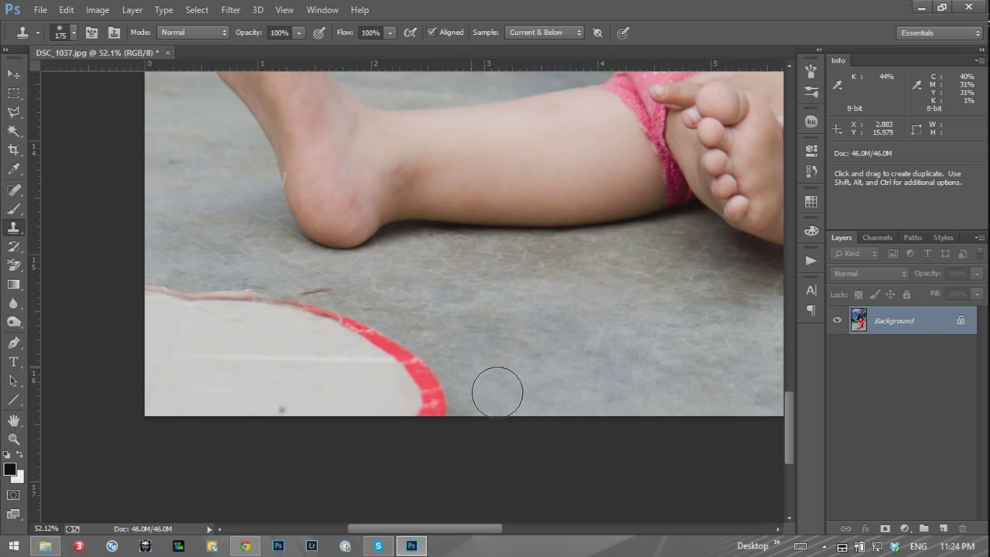
{"action": "left_click", "coordinate": [480, 376], "text": "alt"}
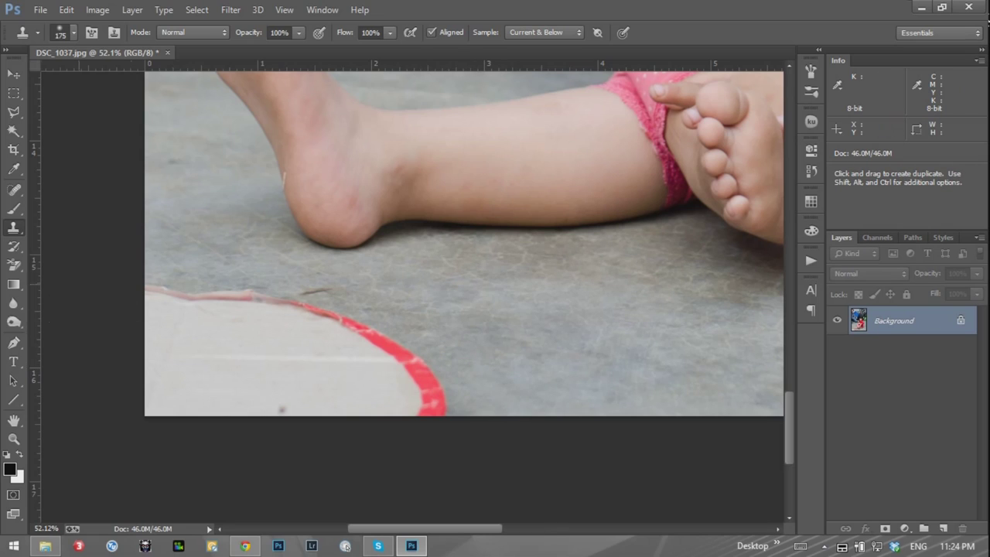
{"action": "right_click", "coordinate": [16, 229]}
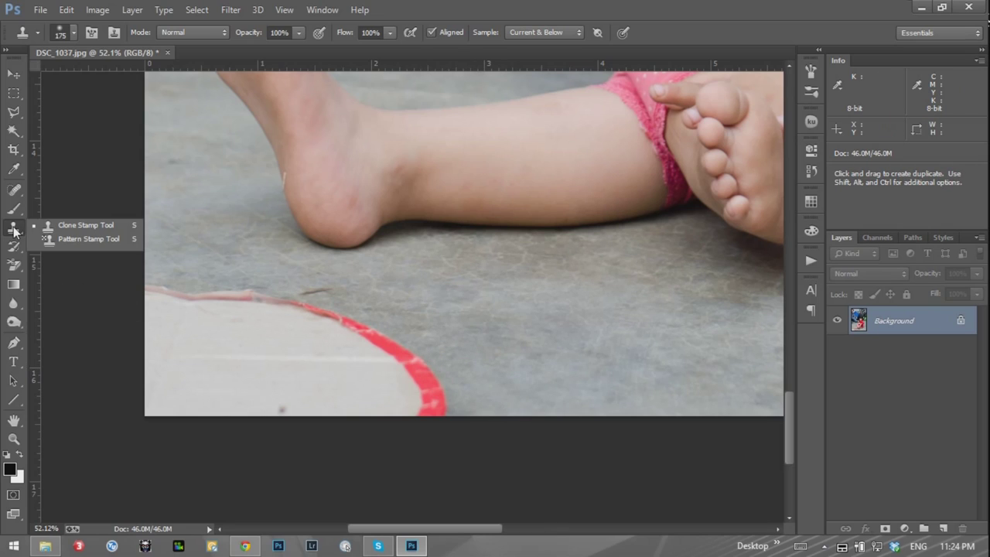
{"action": "left_click", "coordinate": [14, 231]}
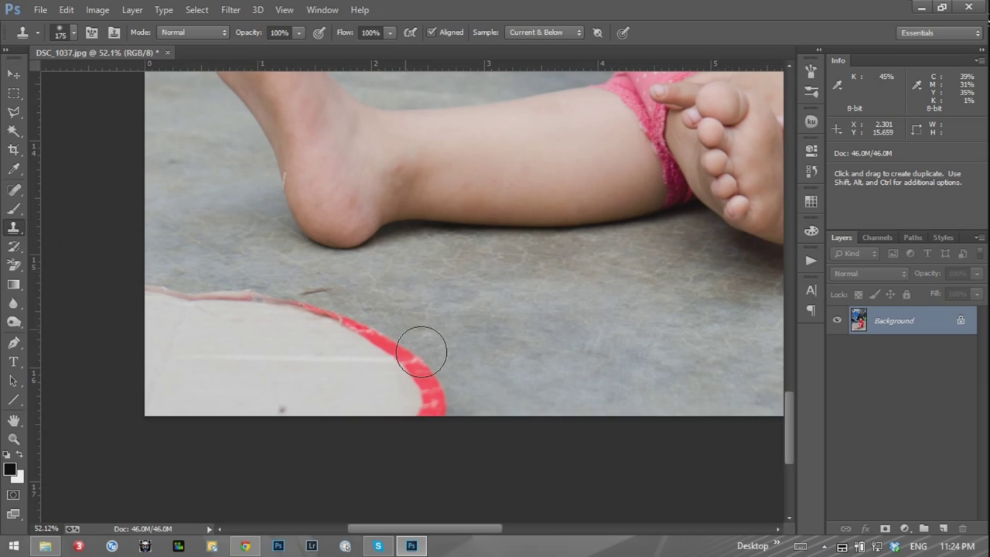
{"action": "left_click", "coordinate": [538, 361]}
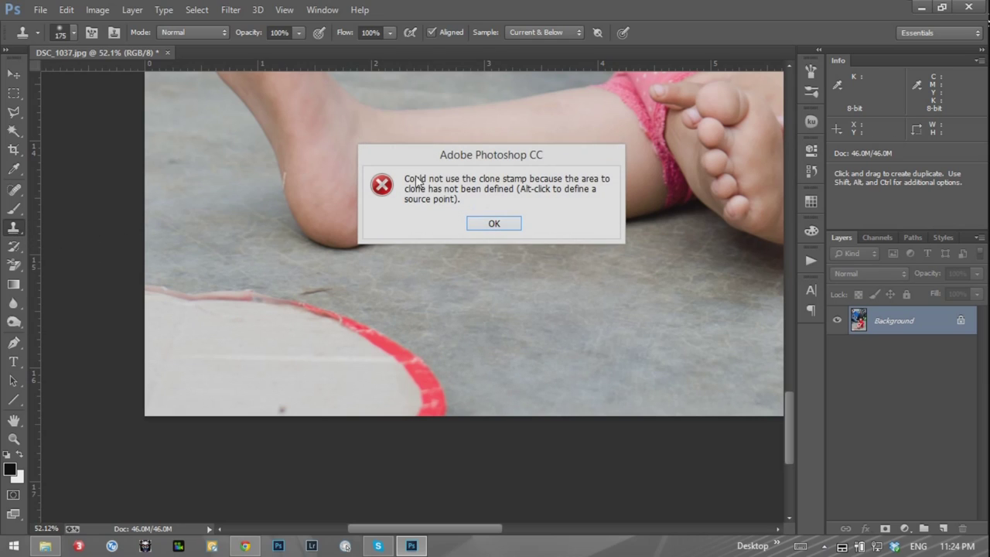
{"action": "left_click", "coordinate": [493, 224]}
{"action": "left_click", "coordinate": [487, 323]}
{"action": "left_click", "coordinate": [496, 224]}
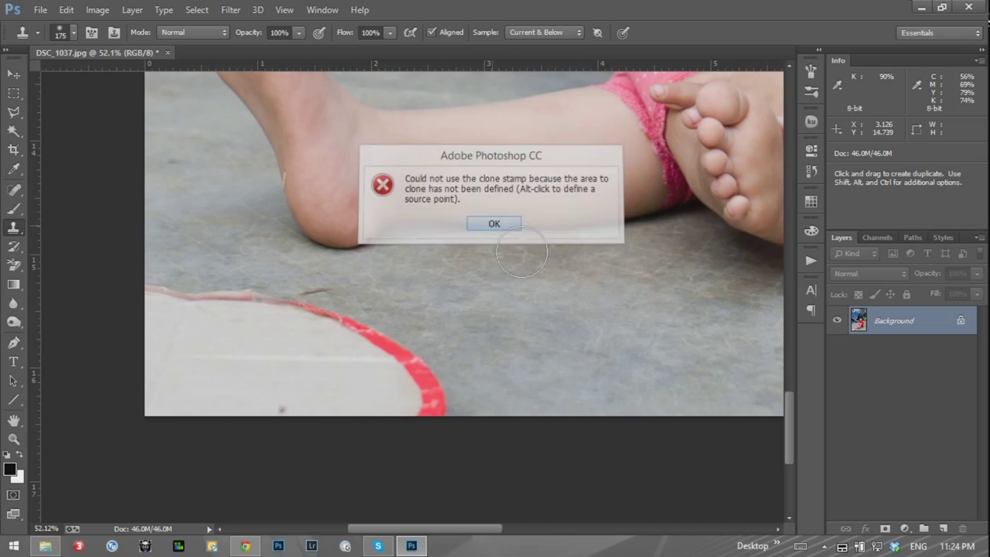
{"action": "left_click", "coordinate": [508, 334], "text": "alt"}
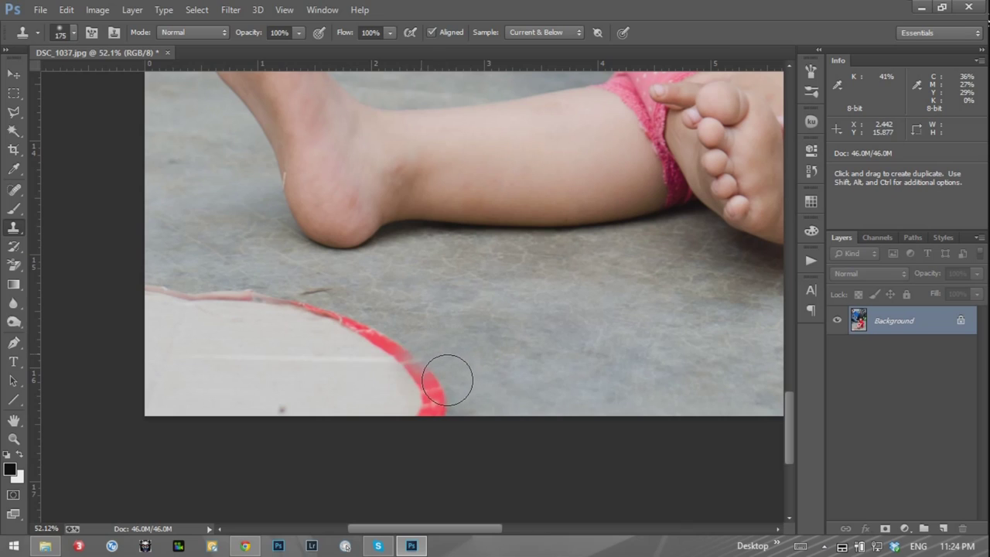
Clone grey floor over the red rim and left pink line, undoing one bad stroke
{"action": "mouse_move", "coordinate": [431, 389]}
{"action": "left_mouse_down"}
{"action": "mouse_move", "coordinate": [452, 406]}
{"action": "mouse_move", "coordinate": [442, 413]}
{"action": "mouse_move", "coordinate": [360, 344]}
{"action": "mouse_move", "coordinate": [434, 434]}
{"action": "mouse_move", "coordinate": [340, 379]}
{"action": "left_mouse_up"}
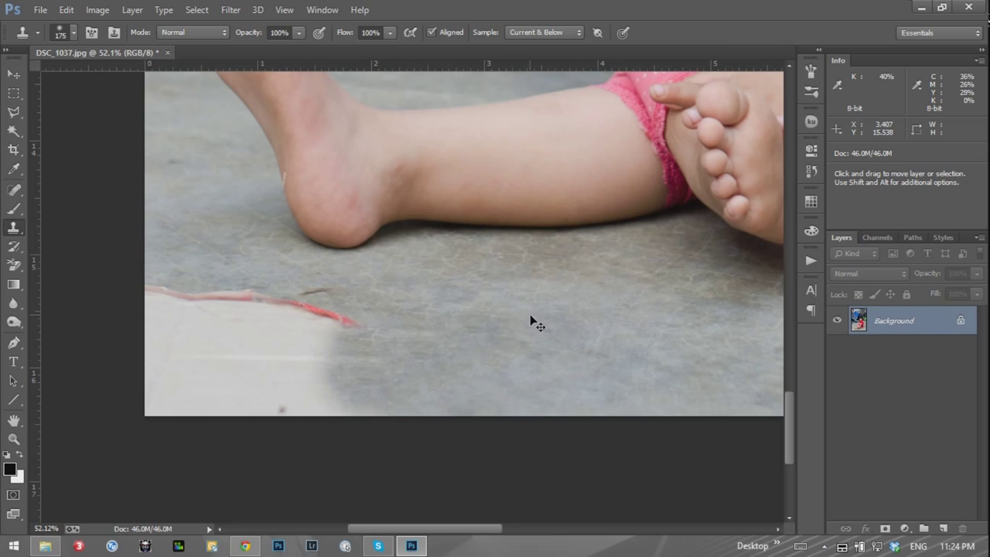
{"action": "mouse_move", "coordinate": [387, 343]}
{"action": "left_mouse_down"}
{"action": "mouse_move", "coordinate": [360, 342]}
{"action": "mouse_move", "coordinate": [382, 348]}
{"action": "left_mouse_up"}
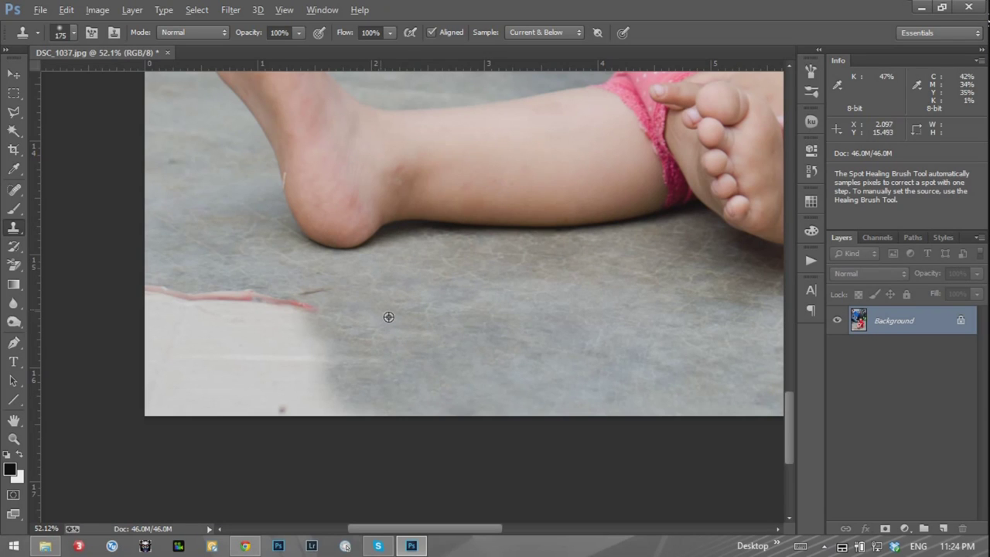
{"action": "left_click", "coordinate": [372, 312], "text": "alt"}
{"action": "mouse_move", "coordinate": [354, 347]}
{"action": "left_mouse_down"}
{"action": "mouse_move", "coordinate": [275, 297]}
{"action": "mouse_move", "coordinate": [305, 281]}
{"action": "mouse_move", "coordinate": [307, 327]}
{"action": "mouse_move", "coordinate": [317, 304]}
{"action": "mouse_move", "coordinate": [288, 267]}
{"action": "left_mouse_up"}
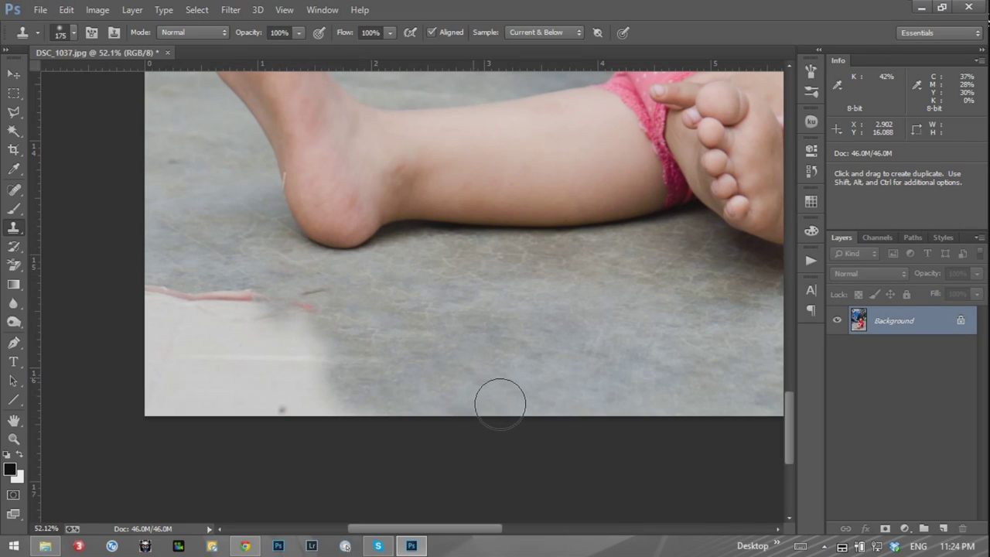
{"action": "key", "text": "ctrl+z"}
{"action": "left_click", "coordinate": [368, 314], "text": "alt"}
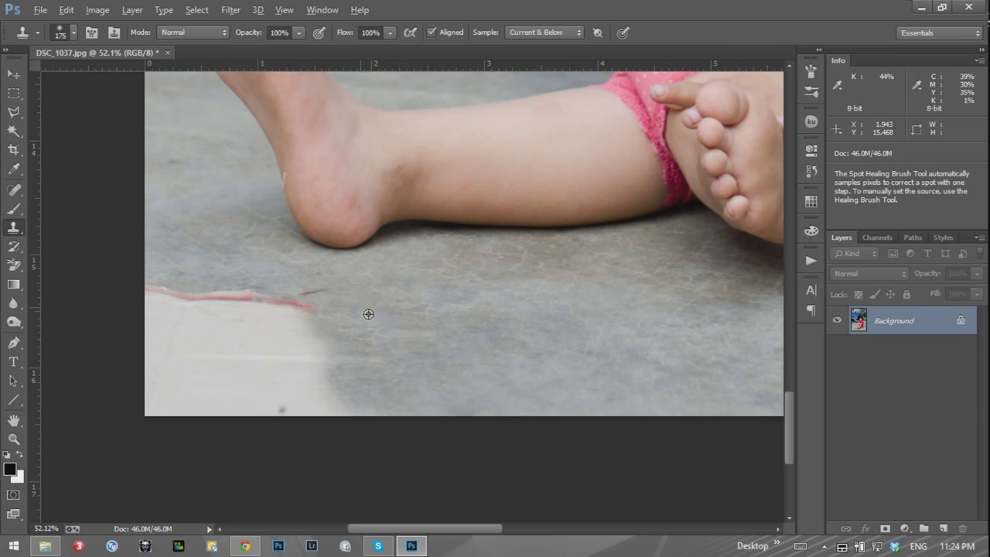
{"action": "mouse_move", "coordinate": [224, 306]}
{"action": "left_mouse_down"}
{"action": "mouse_move", "coordinate": [255, 317]}
{"action": "mouse_move", "coordinate": [188, 317]}
{"action": "mouse_move", "coordinate": [225, 344]}
{"action": "left_mouse_up"}
Clone floor texture over the pink streak and white patch at the bottom left
{"action": "left_click", "coordinate": [388, 323], "text": "alt"}
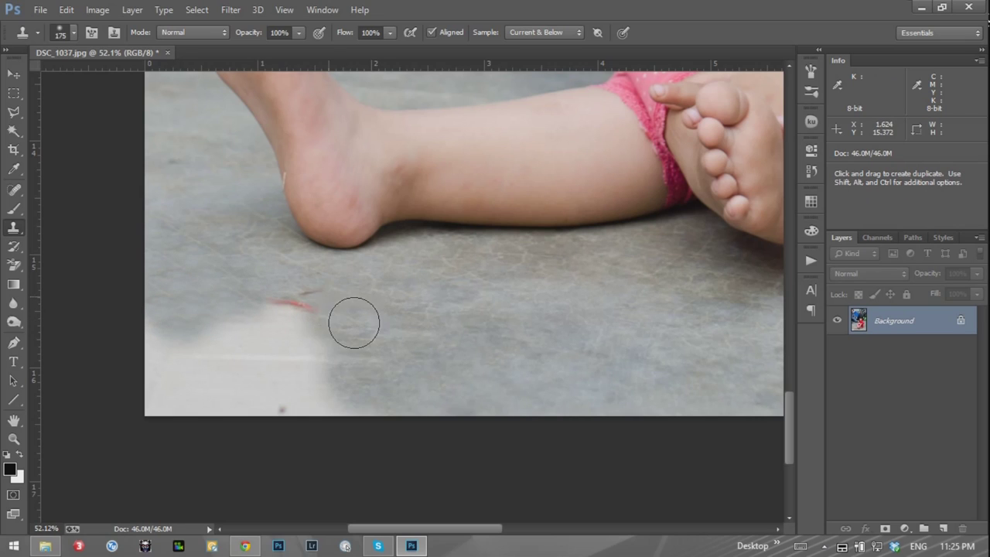
{"action": "left_click_drag", "start_coordinate": [318, 334], "coordinate": [364, 420]}
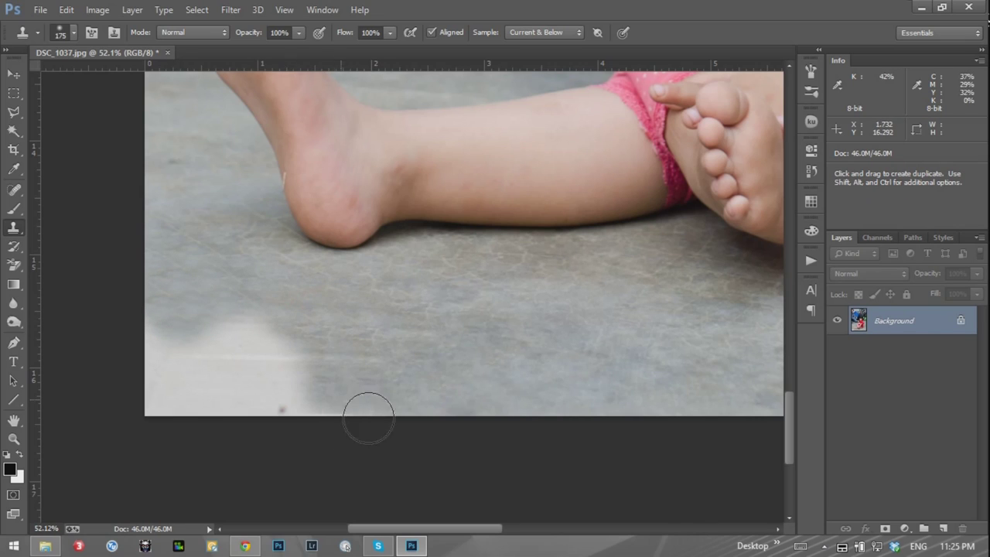
{"action": "left_click", "coordinate": [368, 342], "text": "alt"}
{"action": "left_click_drag", "start_coordinate": [332, 364], "coordinate": [294, 372]}
{"action": "left_click_drag", "start_coordinate": [322, 411], "coordinate": [280, 382]}
{"action": "mouse_move", "coordinate": [248, 291]}
{"action": "left_mouse_down"}
{"action": "mouse_move", "coordinate": [276, 353]}
{"action": "mouse_move", "coordinate": [309, 376]}
{"action": "mouse_move", "coordinate": [210, 325]}
{"action": "left_mouse_up"}
{"action": "left_click", "coordinate": [309, 327], "text": "alt"}
{"action": "mouse_move", "coordinate": [258, 387]}
{"action": "left_mouse_down"}
{"action": "mouse_move", "coordinate": [247, 402]}
{"action": "mouse_move", "coordinate": [310, 431]}
{"action": "mouse_move", "coordinate": [357, 430]}
{"action": "left_mouse_up"}
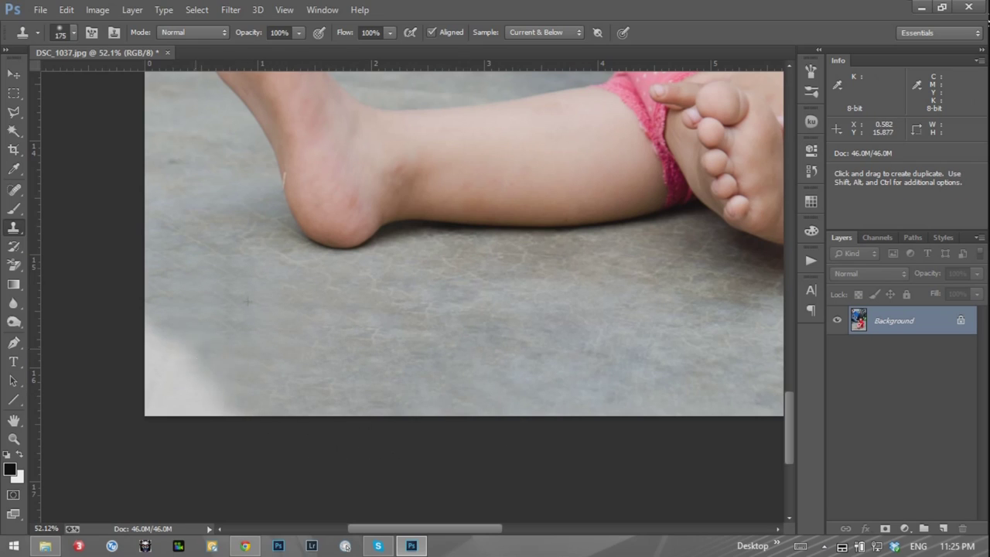
{"action": "mouse_move", "coordinate": [159, 364]}
{"action": "left_mouse_down"}
{"action": "mouse_move", "coordinate": [239, 407]}
{"action": "mouse_move", "coordinate": [209, 420]}
{"action": "mouse_move", "coordinate": [172, 394]}
{"action": "left_mouse_up"}
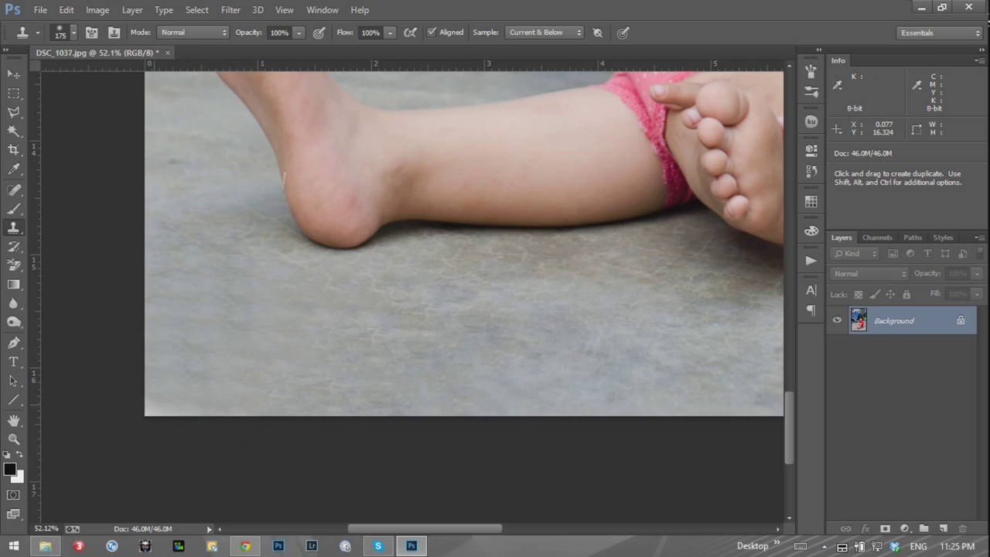
Resample floor clone sources, then zoom out to see the whole child
{"action": "left_click", "coordinate": [307, 369], "text": "alt"}
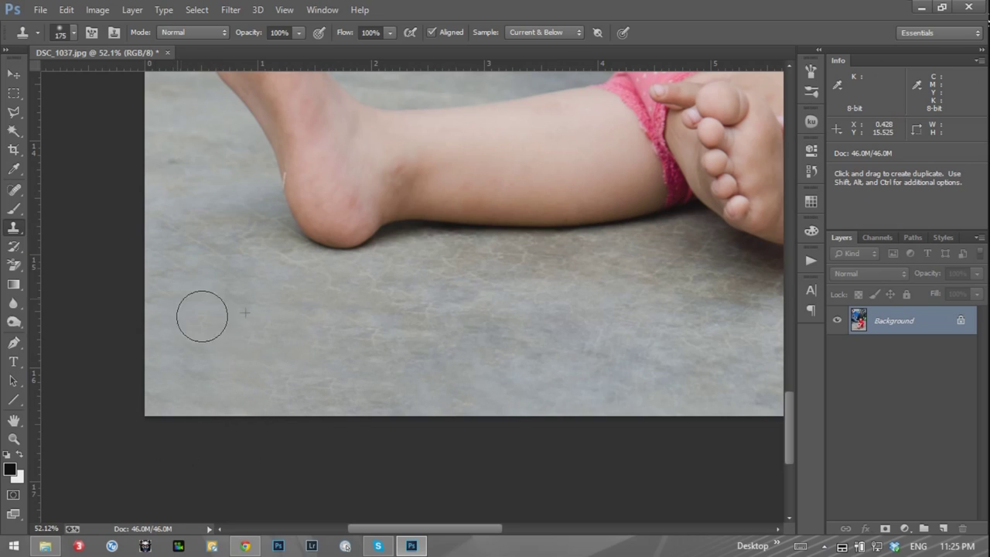
{"action": "left_click", "coordinate": [203, 265], "text": "alt"}
{"action": "left_click", "coordinate": [354, 366], "text": "alt"}
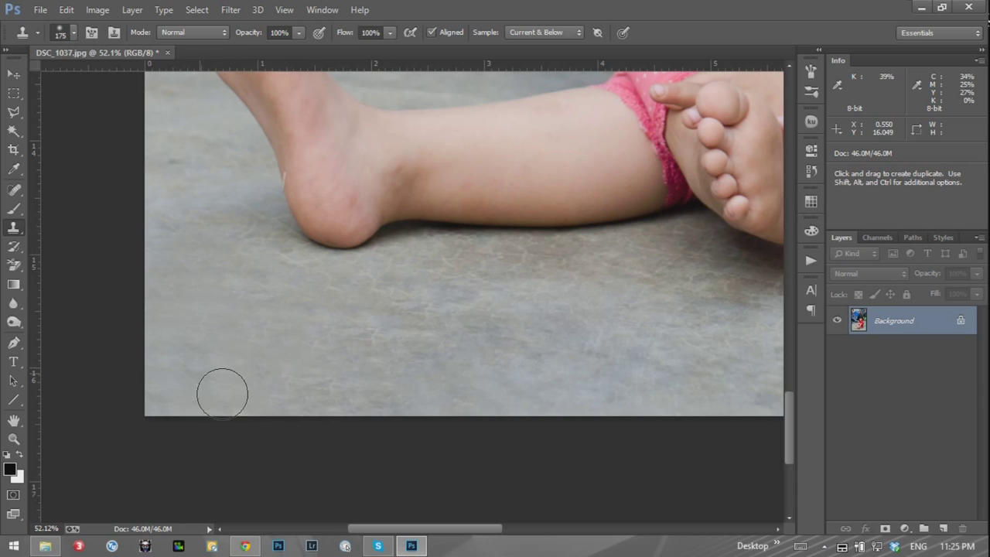
{"action": "left_click", "coordinate": [13, 441]}
{"action": "left_click_drag", "start_coordinate": [470, 289], "coordinate": [408, 316]}
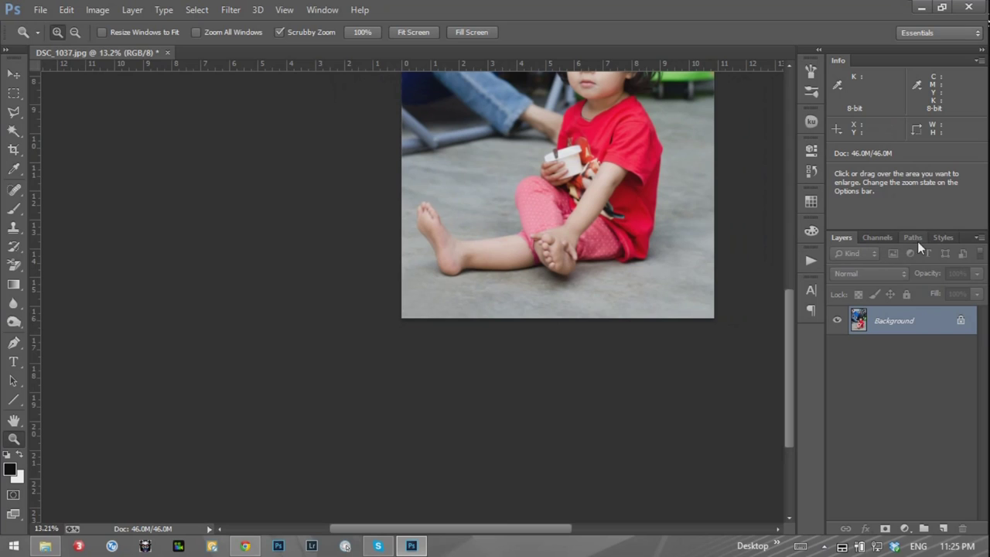
Compare the original and retouched states in History, then restore the fully retouched state
{"action": "left_click", "coordinate": [811, 171]}
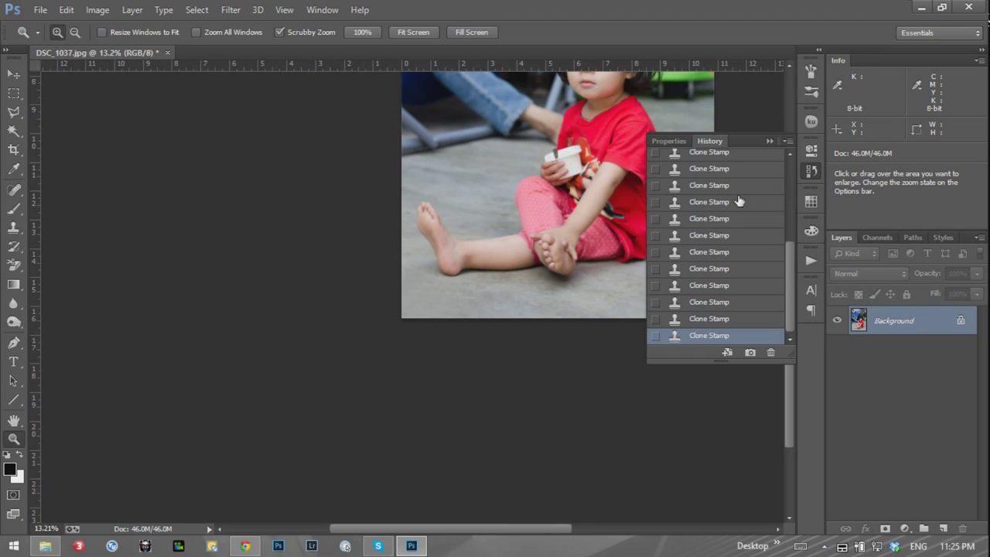
{"action": "mouse_move", "coordinate": [789, 268]}
{"action": "left_mouse_down"}
{"action": "mouse_move", "coordinate": [793, 194]}
{"action": "mouse_move", "coordinate": [783, 319]}
{"action": "left_mouse_up"}
{"action": "left_click", "coordinate": [708, 162]}
{"action": "left_click", "coordinate": [704, 336]}
{"action": "left_click", "coordinate": [785, 140]}
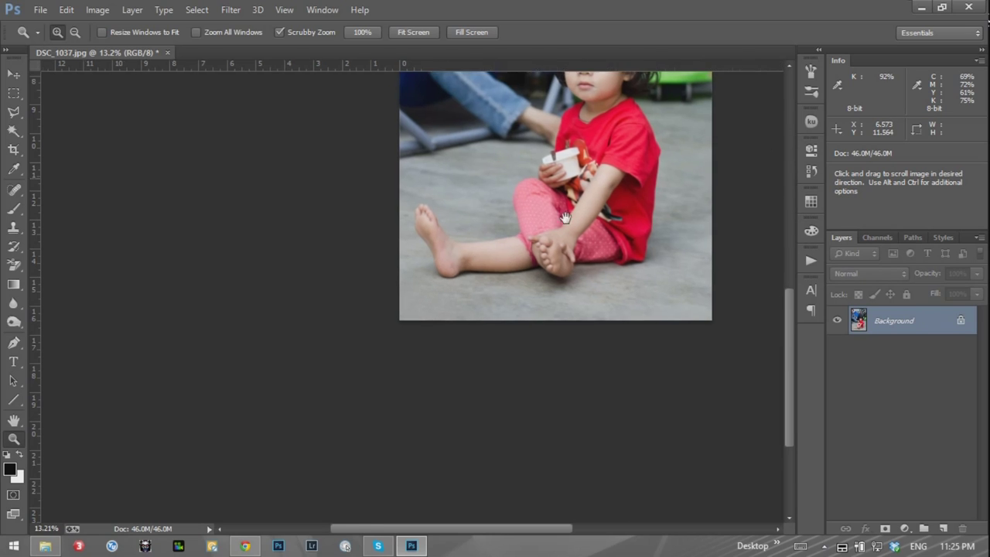
{"action": "mouse_move", "coordinate": [449, 271]}
{"action": "left_mouse_down"}
{"action": "mouse_move", "coordinate": [449, 350]}
{"action": "mouse_move", "coordinate": [484, 283]}
{"action": "left_mouse_up"}
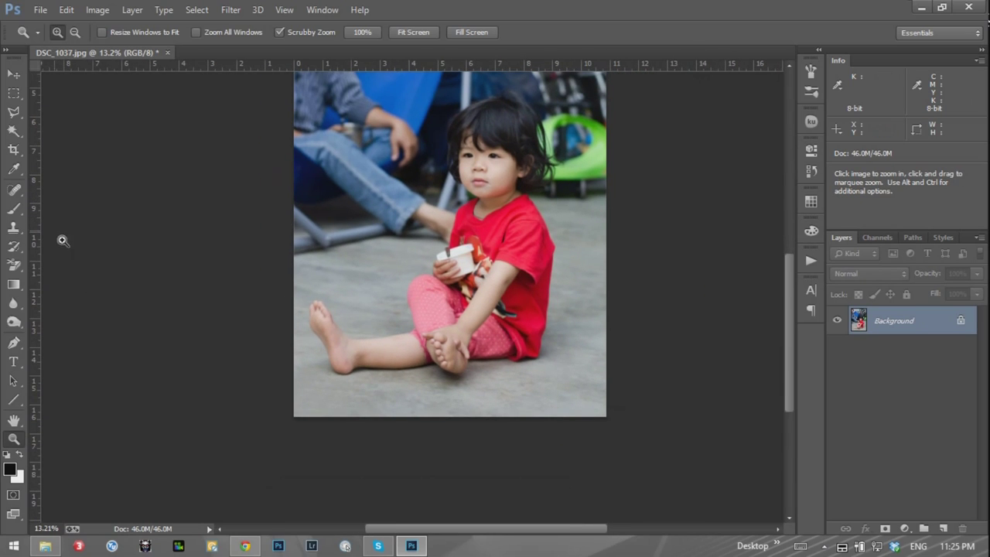
{"action": "left_click", "coordinate": [13, 229]}
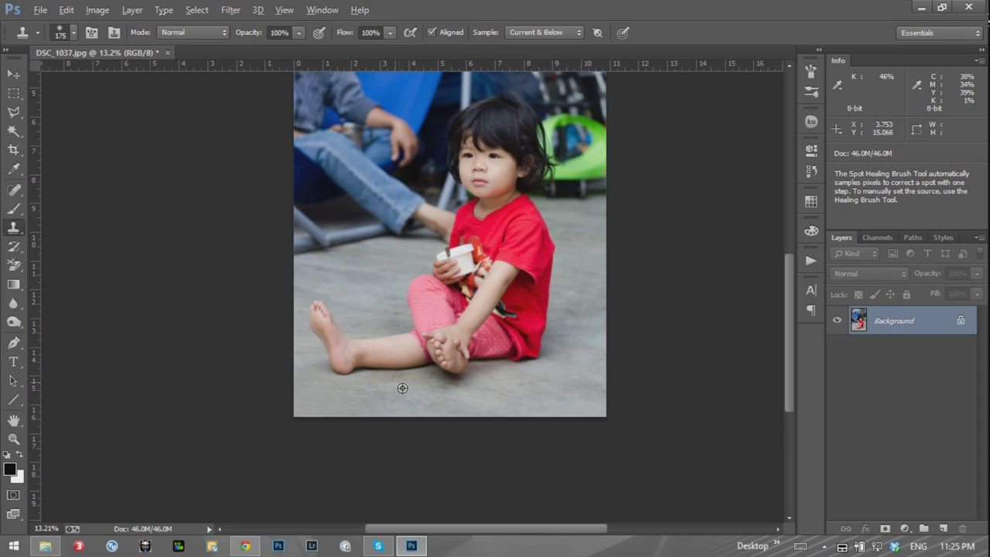
{"action": "left_click", "coordinate": [370, 406], "text": "alt"}
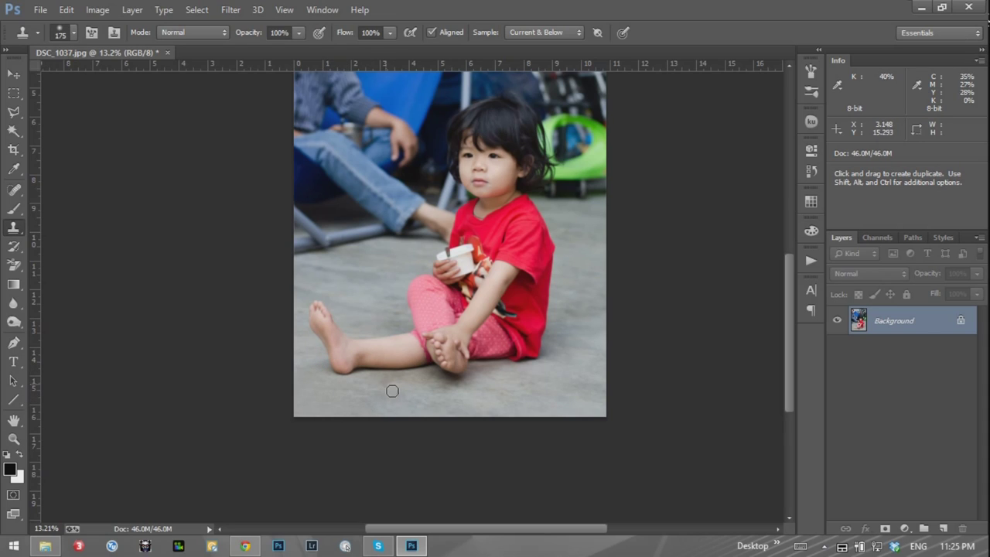
Close DSC_1037.jpg without saving and select _DSC4157.jpg in the Open dialog
{"action": "left_click", "coordinate": [167, 53]}
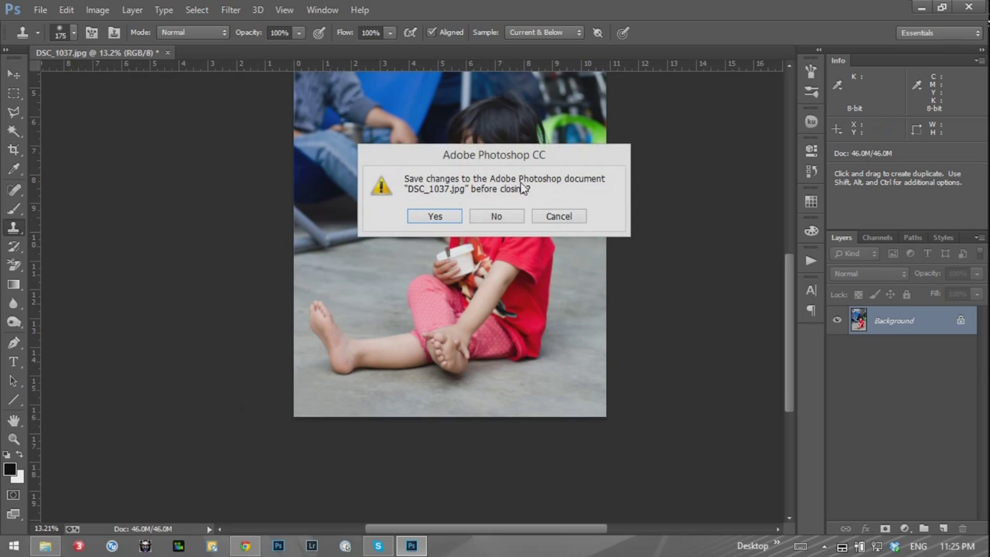
{"action": "left_click", "coordinate": [493, 214]}
{"action": "left_click", "coordinate": [42, 9]}
{"action": "left_click", "coordinate": [54, 39]}
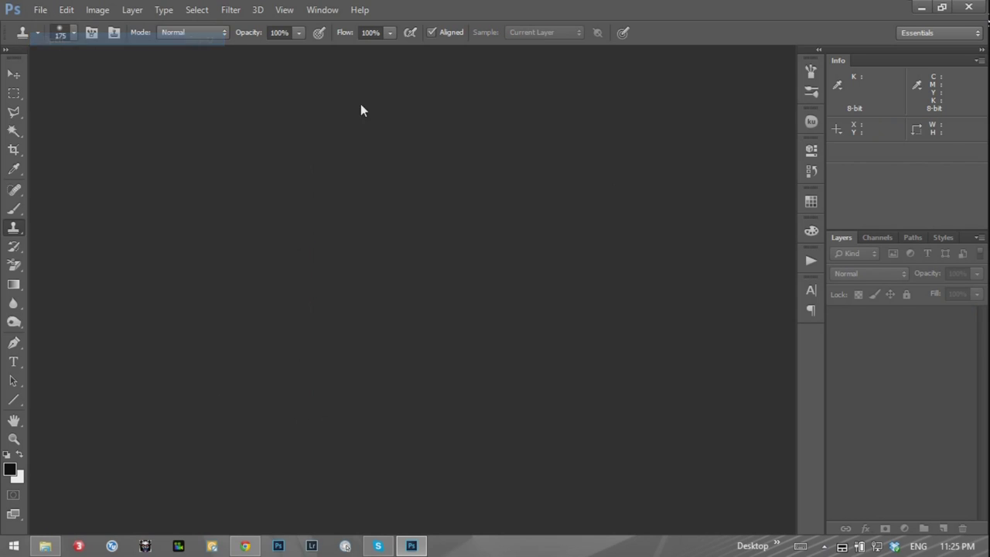
{"action": "left_click", "coordinate": [183, 136]}
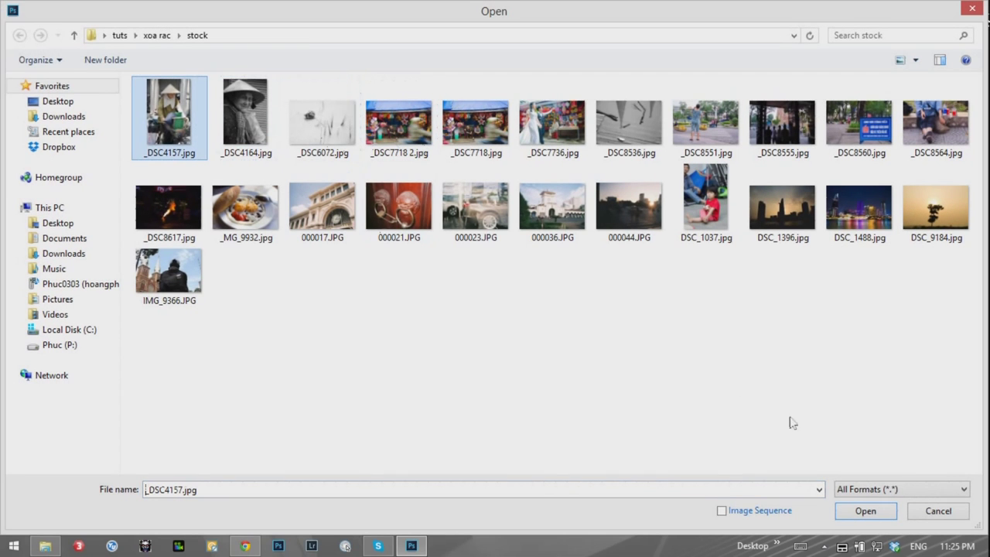
Open _DSC4157.jpg, zoom into the mirror on the pole, and start cloning wall over it
{"action": "left_click", "coordinate": [855, 513]}
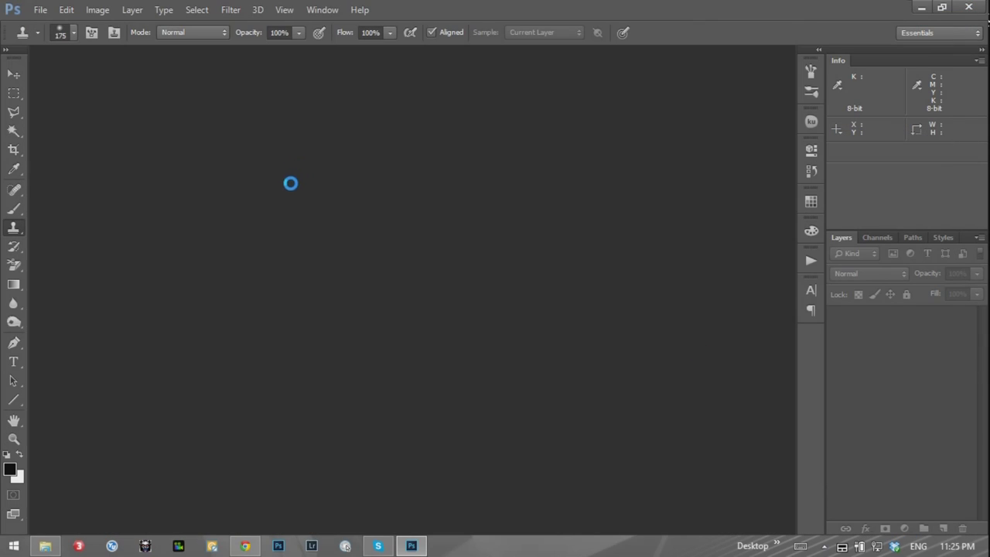
{"action": "left_click", "coordinate": [13, 438]}
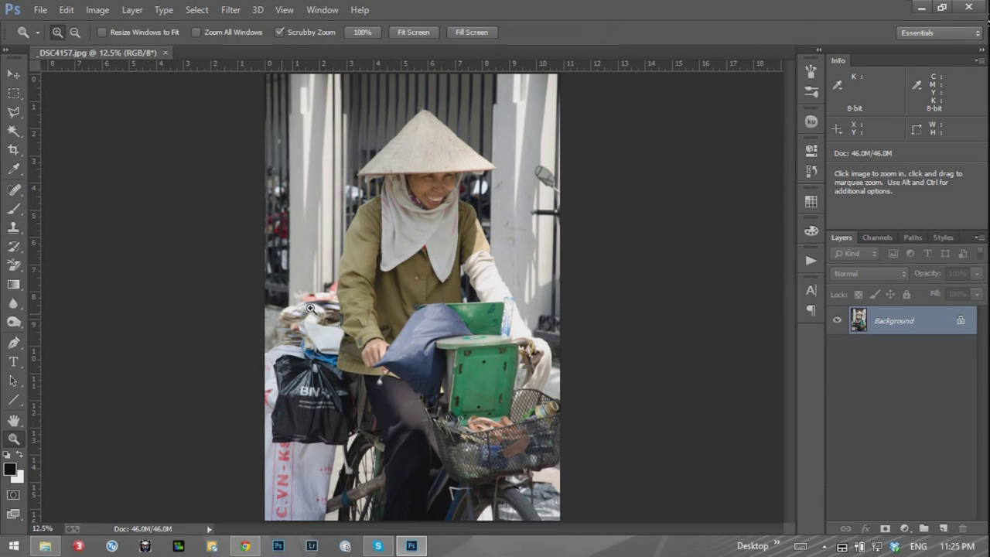
{"action": "left_click_drag", "start_coordinate": [567, 193], "coordinate": [663, 217]}
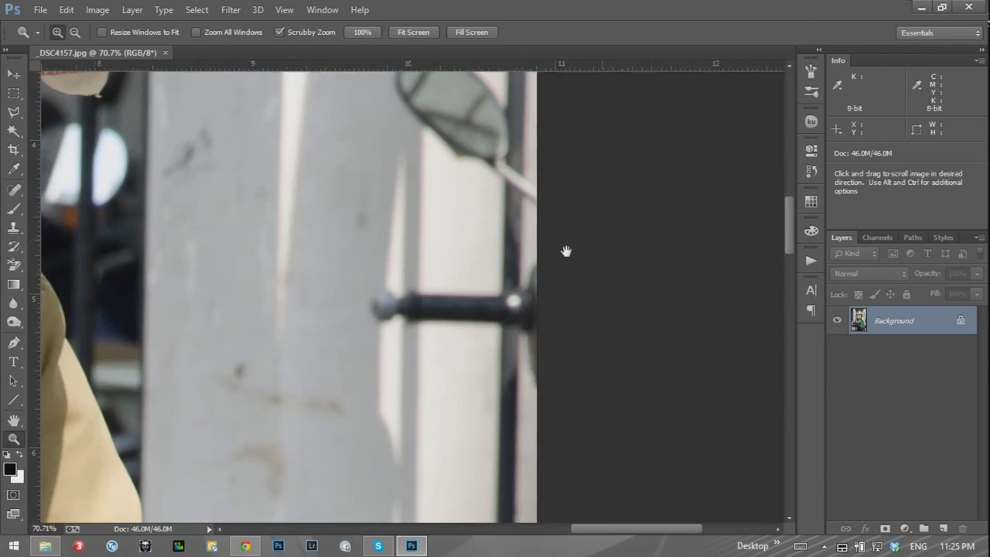
{"action": "left_click_drag", "start_coordinate": [566, 251], "coordinate": [515, 354]}
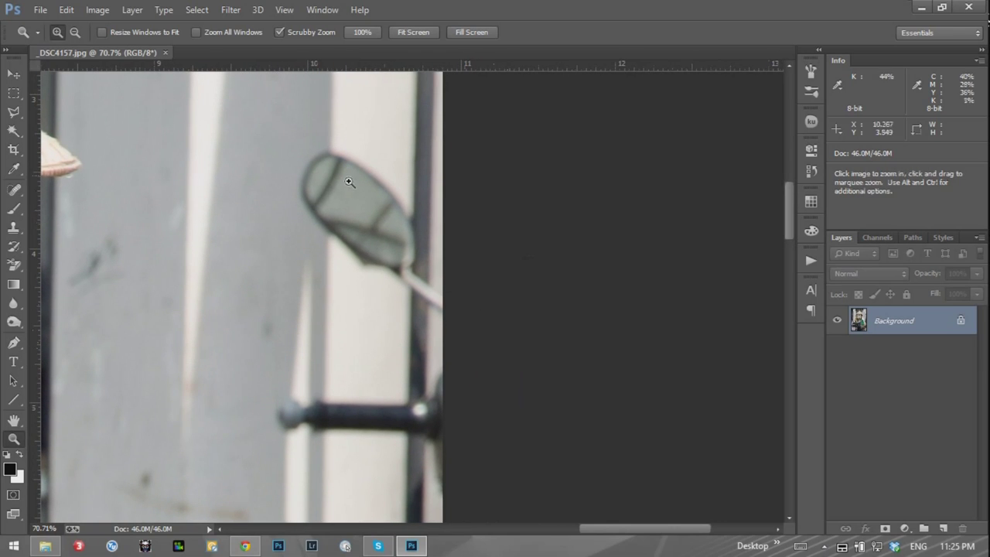
{"action": "left_click", "coordinate": [14, 227]}
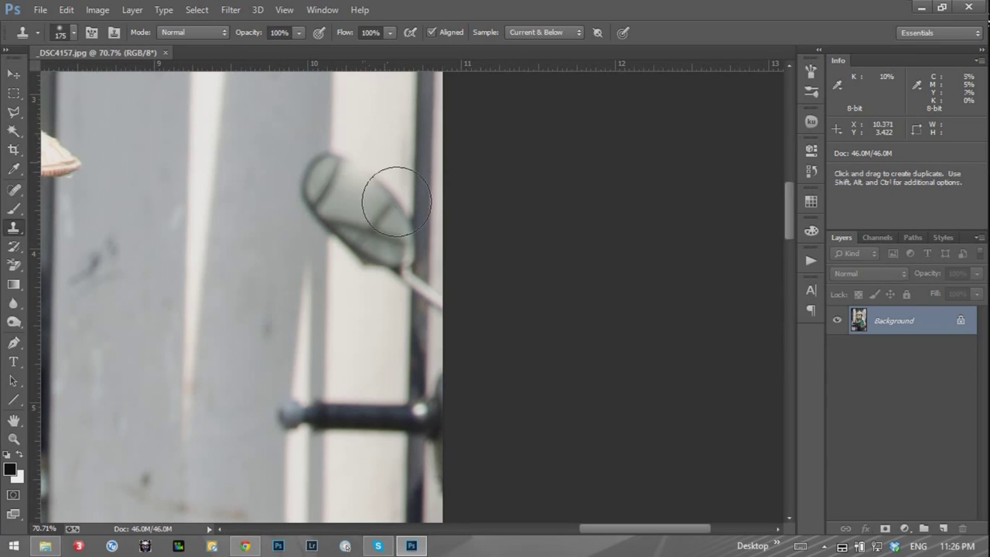
{"action": "mouse_move", "coordinate": [397, 201]}
{"action": "left_mouse_down"}
{"action": "mouse_move", "coordinate": [359, 261]}
{"action": "mouse_move", "coordinate": [624, 214]}
{"action": "left_mouse_up"}
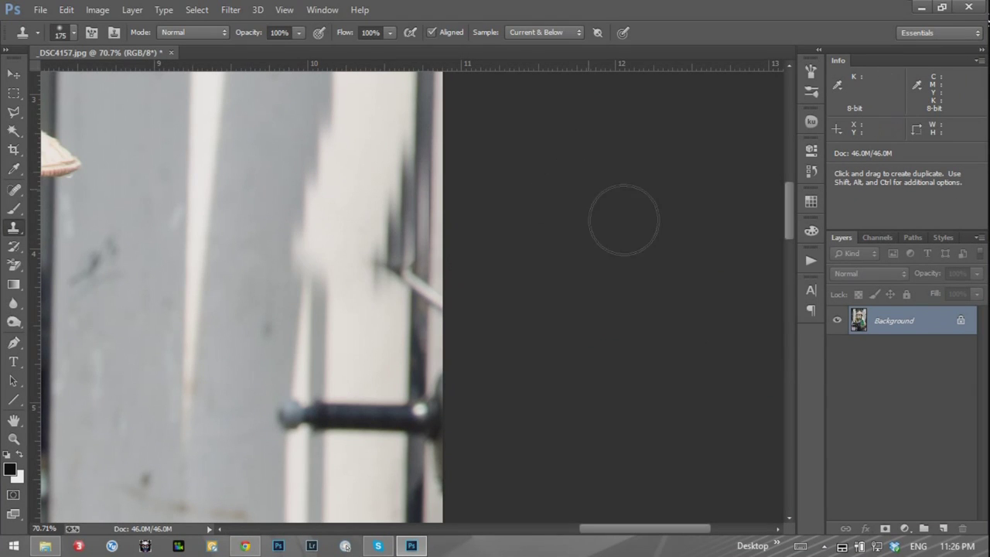
Clone wall around the mirror bracket, undo the bad strokes, and cover the bright stripe
{"action": "left_click_drag", "start_coordinate": [470, 294], "coordinate": [432, 419]}
{"action": "left_click_drag", "start_coordinate": [372, 380], "coordinate": [409, 320]}
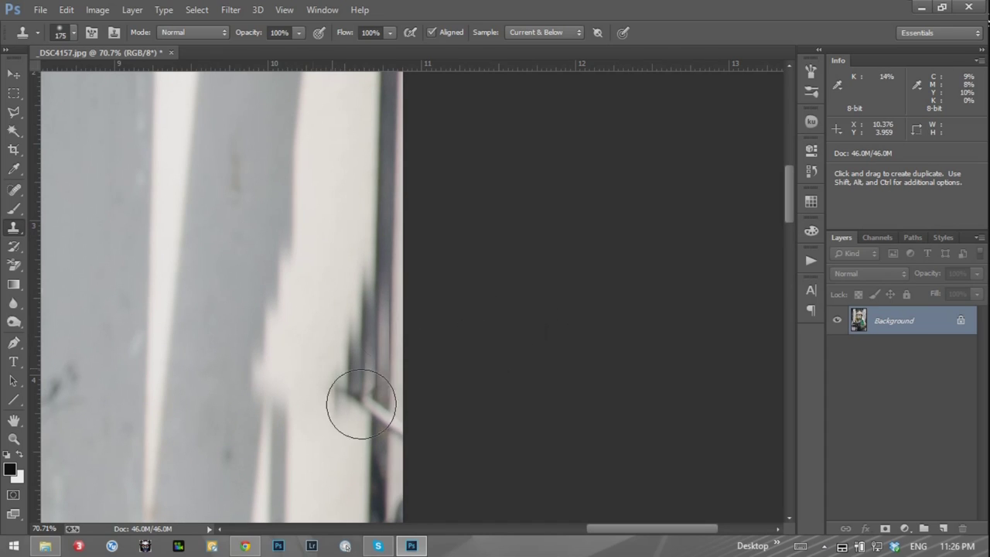
{"action": "mouse_move", "coordinate": [299, 475]}
{"action": "left_mouse_down"}
{"action": "mouse_move", "coordinate": [323, 228]}
{"action": "mouse_move", "coordinate": [420, 199]}
{"action": "mouse_move", "coordinate": [411, 463]}
{"action": "mouse_move", "coordinate": [431, 250]}
{"action": "mouse_move", "coordinate": [421, 431]}
{"action": "mouse_move", "coordinate": [612, 272]}
{"action": "left_mouse_up"}
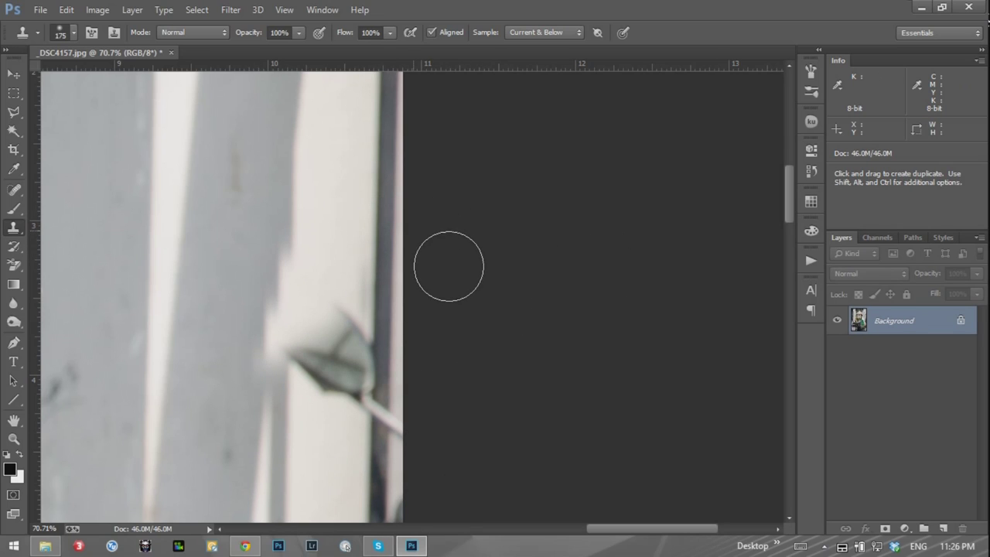
{"action": "key", "text": "ctrl+z"}
{"action": "key", "text": "ctrl+alt+z"}
{"action": "key", "text": "ctrl+alt+z"}
{"action": "key", "text": "ctrl+alt+z"}
{"action": "key", "text": "ctrl+alt+z"}
{"action": "key", "text": "ctrl+alt+z"}
{"action": "key", "text": "ctrl+alt+z"}
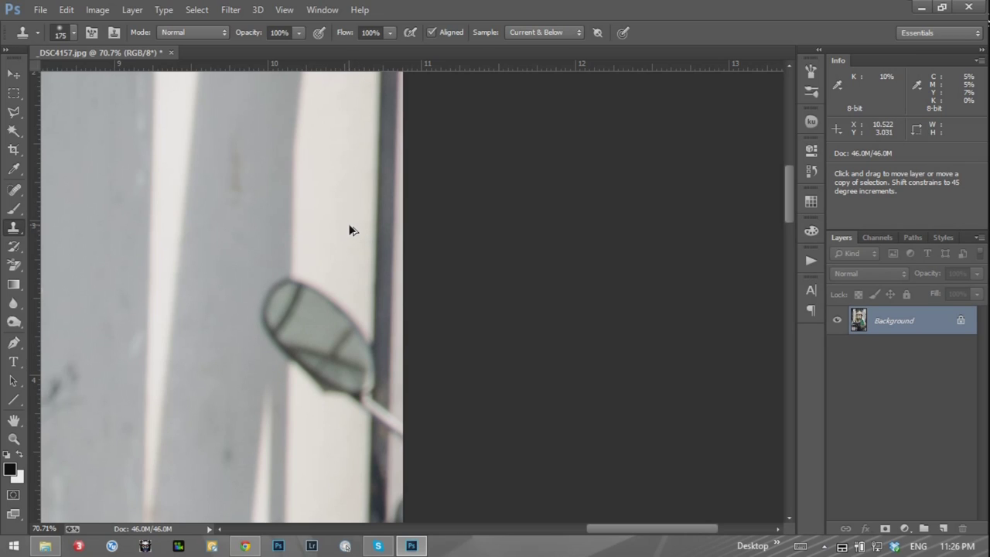
{"action": "left_click_drag", "start_coordinate": [181, 298], "coordinate": [205, 287]}
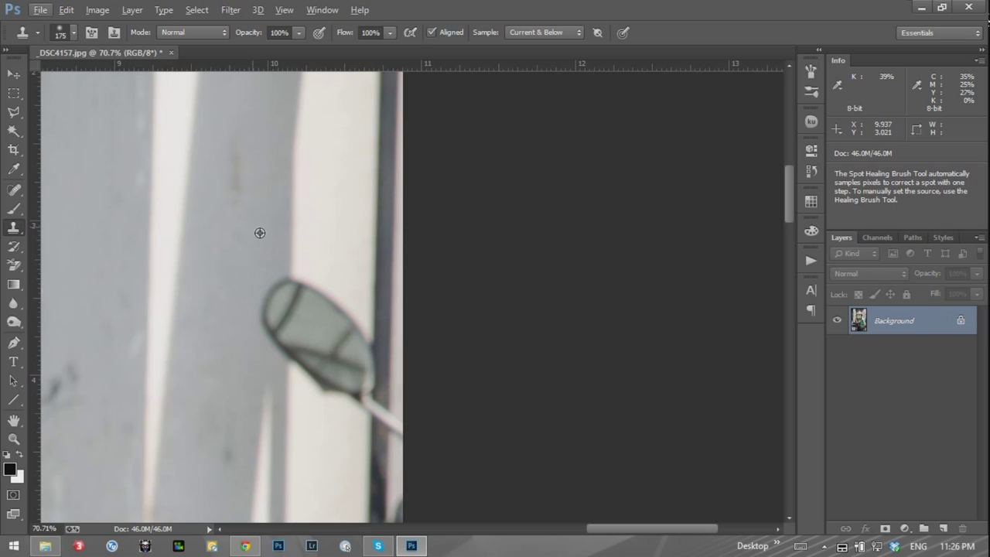
Resample clean wall and clone over the mirror head and remaining dark blob
{"action": "left_click", "coordinate": [296, 228], "text": "alt"}
{"action": "left_click_drag", "start_coordinate": [325, 281], "coordinate": [306, 334]}
{"action": "key", "text": "ctrl+z"}
{"action": "mouse_move", "coordinate": [276, 314]}
{"action": "left_mouse_down"}
{"action": "mouse_move", "coordinate": [272, 283]}
{"action": "mouse_move", "coordinate": [298, 305]}
{"action": "mouse_move", "coordinate": [332, 303]}
{"action": "mouse_move", "coordinate": [338, 314]}
{"action": "mouse_move", "coordinate": [324, 316]}
{"action": "left_mouse_up"}
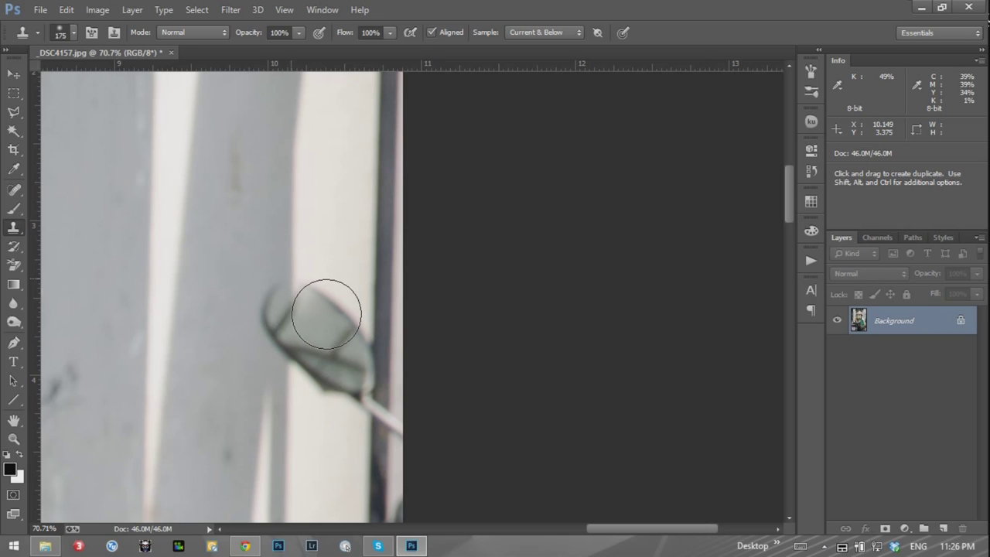
{"action": "mouse_move", "coordinate": [326, 314]}
{"action": "left_mouse_down"}
{"action": "mouse_move", "coordinate": [322, 299]}
{"action": "mouse_move", "coordinate": [309, 387]}
{"action": "mouse_move", "coordinate": [353, 332]}
{"action": "mouse_move", "coordinate": [348, 387]}
{"action": "mouse_move", "coordinate": [413, 343]}
{"action": "left_mouse_up"}
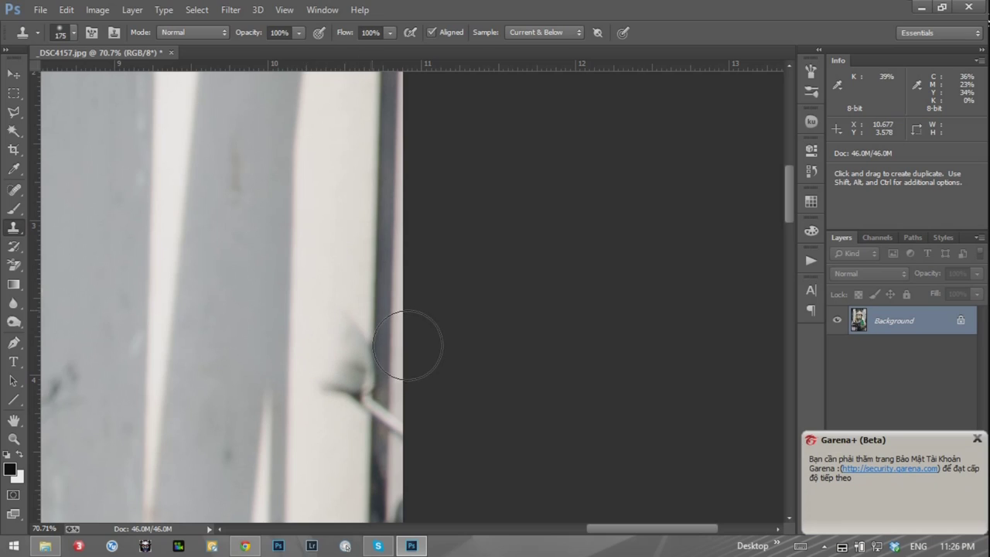
{"action": "left_click", "coordinate": [378, 278], "text": "alt"}
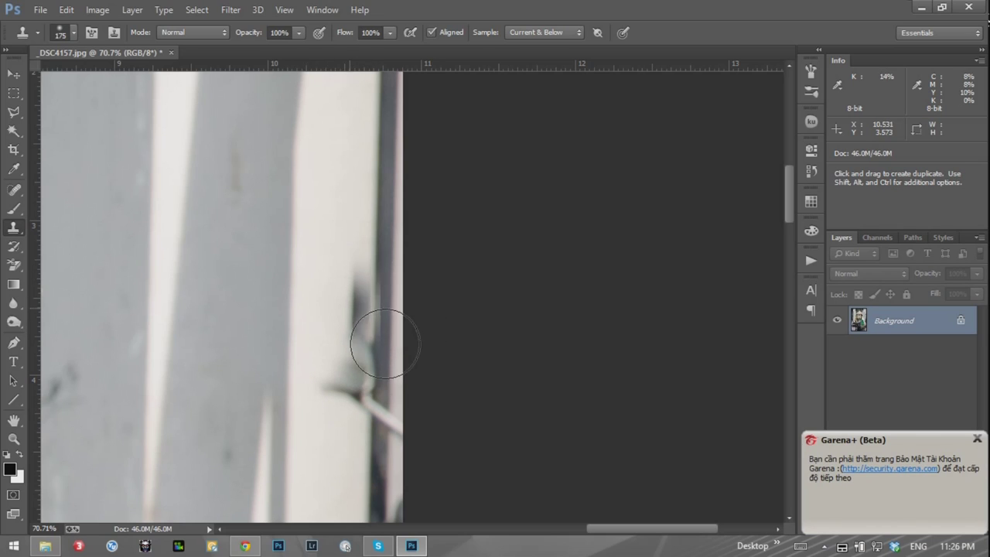
{"action": "left_click_drag", "start_coordinate": [416, 327], "coordinate": [411, 375]}
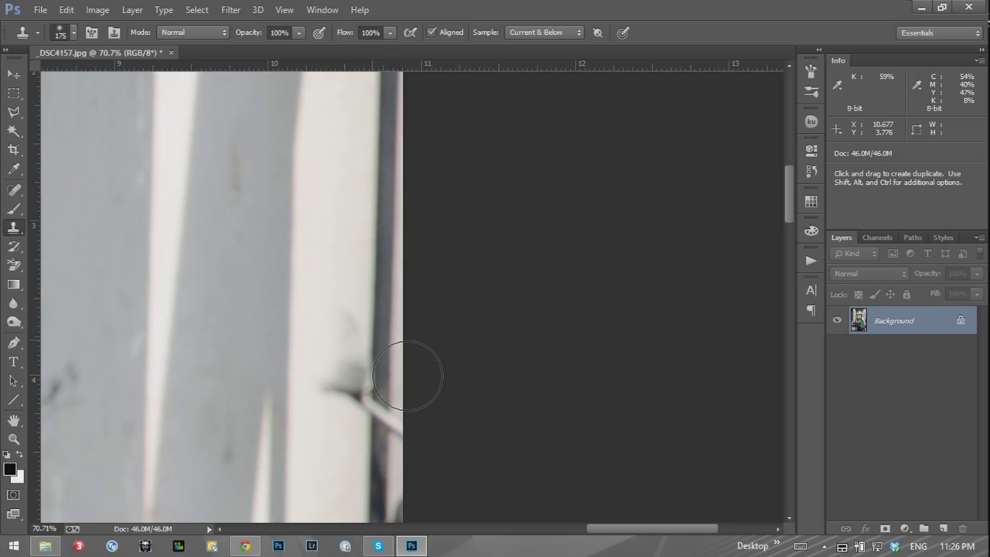
{"action": "mouse_move", "coordinate": [420, 380]}
{"action": "left_mouse_down"}
{"action": "mouse_move", "coordinate": [392, 405]}
{"action": "mouse_move", "coordinate": [387, 442]}
{"action": "mouse_move", "coordinate": [360, 420]}
{"action": "mouse_move", "coordinate": [420, 472]}
{"action": "mouse_move", "coordinate": [367, 495]}
{"action": "mouse_move", "coordinate": [349, 261]}
{"action": "left_mouse_up"}
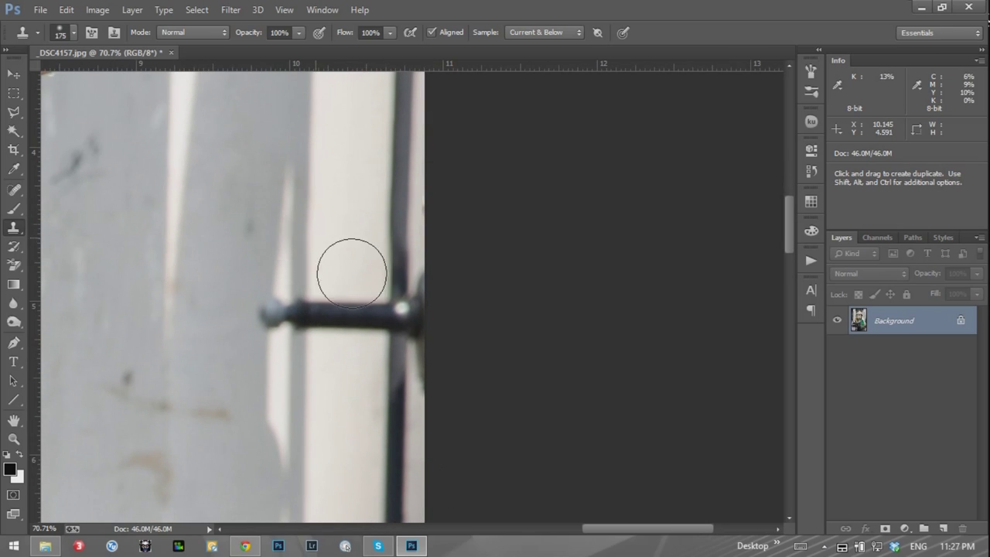
Clone wall over the dark rod and its knob with the Clone Stamp at size 80
{"action": "key", "text": "bracketleft"}
{"action": "key", "text": "bracketleft"}
{"action": "key", "text": "bracketleft"}
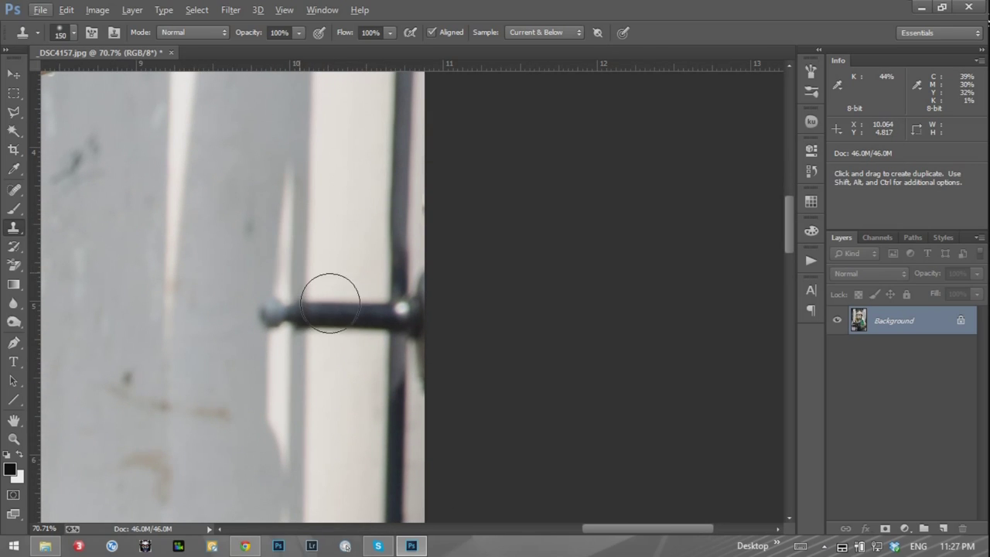
{"action": "left_click", "coordinate": [317, 290], "text": "alt"}
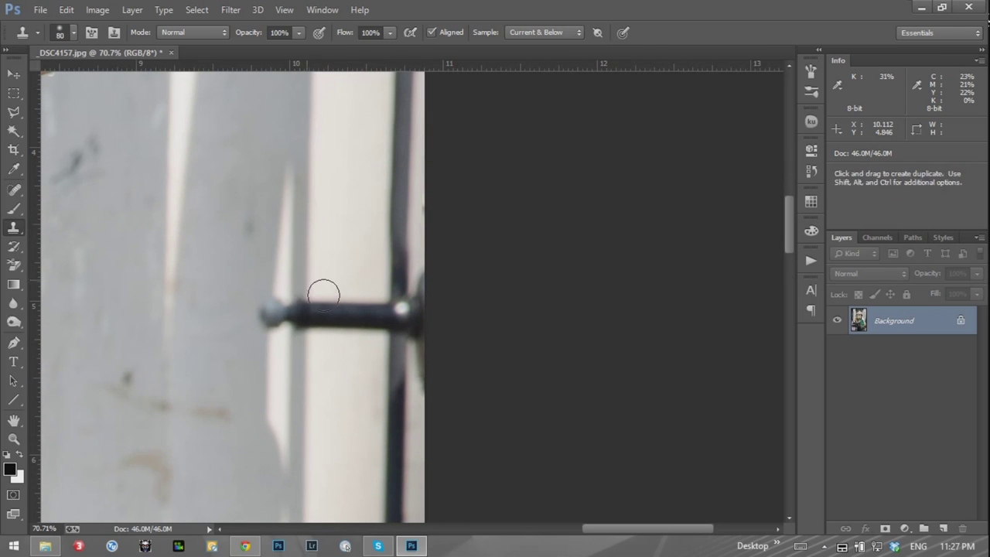
{"action": "mouse_move", "coordinate": [323, 318]}
{"action": "left_mouse_down"}
{"action": "mouse_move", "coordinate": [339, 330]}
{"action": "mouse_move", "coordinate": [425, 299]}
{"action": "left_mouse_up"}
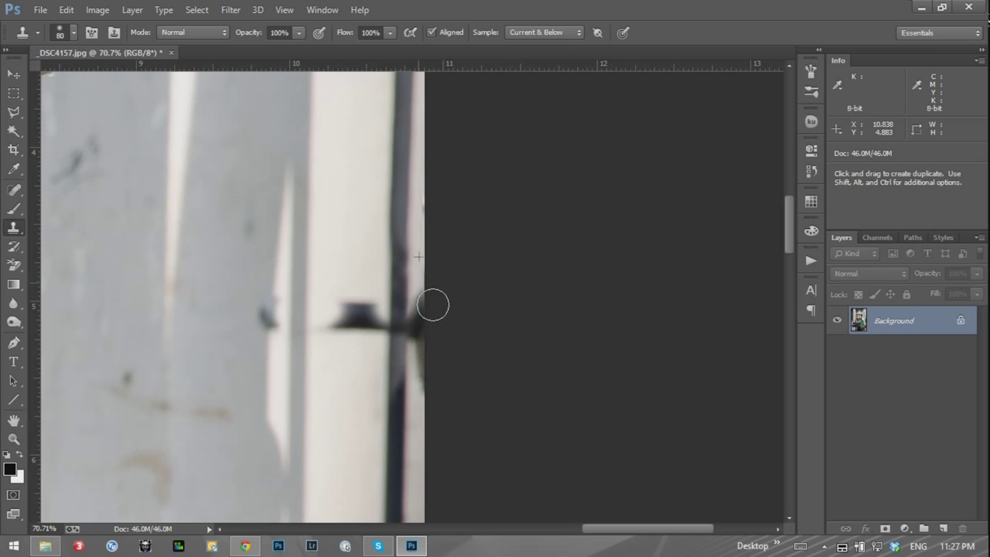
{"action": "mouse_move", "coordinate": [422, 327]}
{"action": "left_mouse_down"}
{"action": "mouse_move", "coordinate": [371, 316]}
{"action": "mouse_move", "coordinate": [388, 332]}
{"action": "mouse_move", "coordinate": [368, 303]}
{"action": "left_mouse_up"}
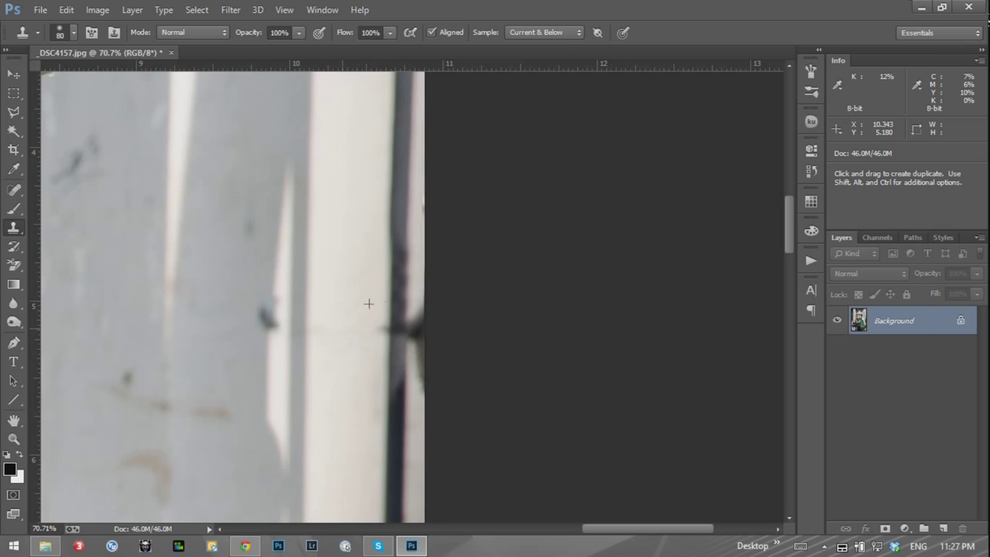
{"action": "key", "text": "j"}
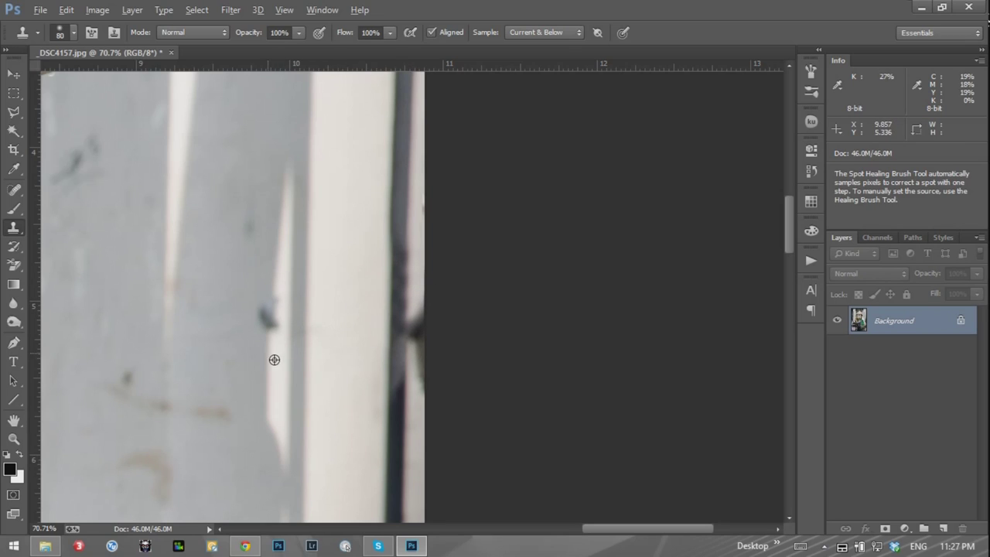
{"action": "left_click", "coordinate": [274, 360], "text": "alt"}
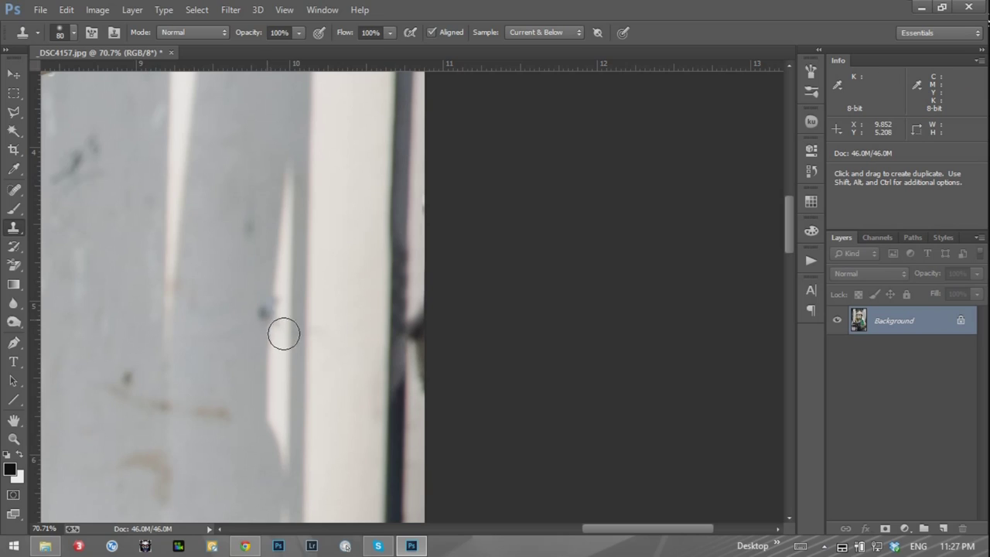
Rebuild the pole's dark edge upward by cloning from lower on the pole
{"action": "key", "text": "alt"}
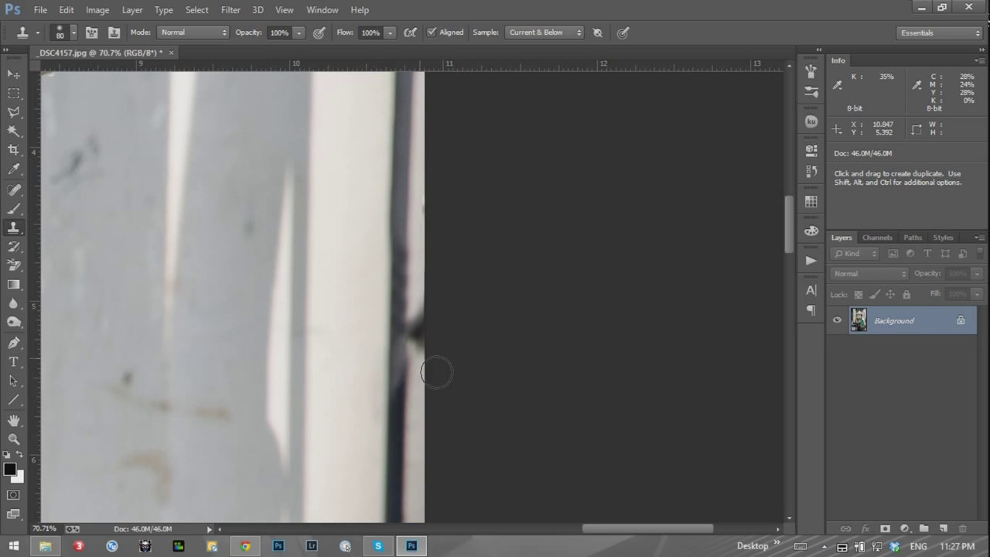
{"action": "key", "text": "alt"}
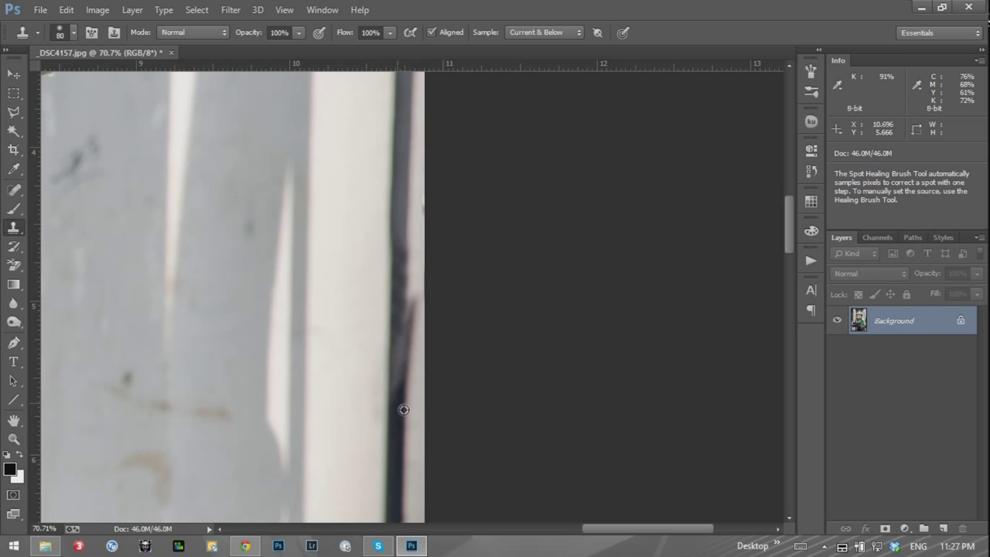
{"action": "left_click", "coordinate": [404, 427], "text": "alt"}
{"action": "left_click_drag", "start_coordinate": [414, 413], "coordinate": [420, 345]}
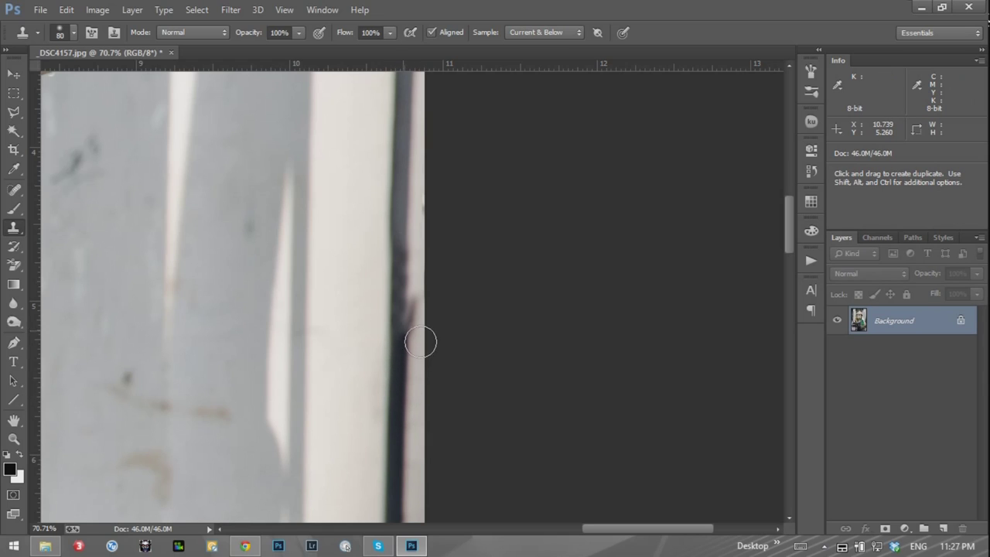
{"action": "left_click_drag", "start_coordinate": [420, 345], "coordinate": [414, 282]}
{"action": "left_click", "coordinate": [17, 436]}
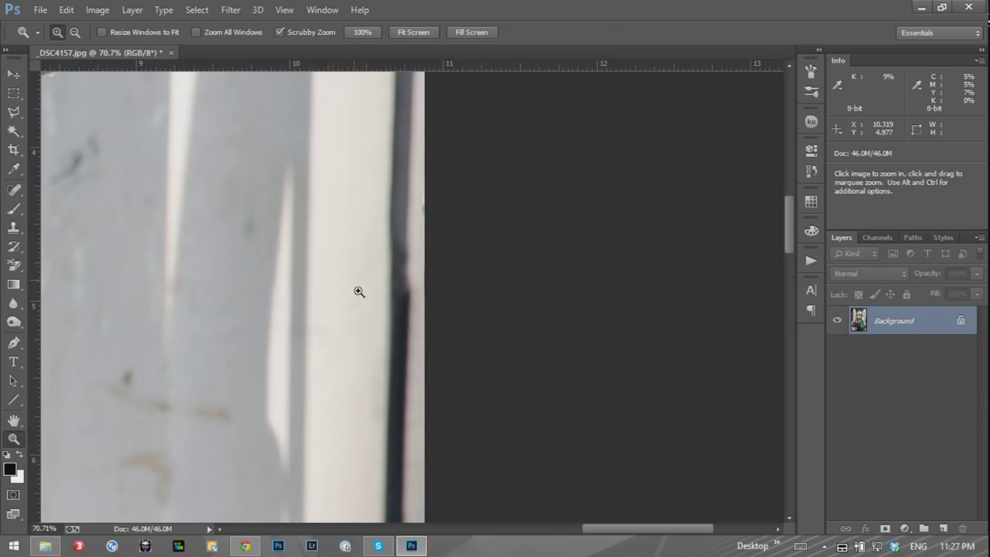
Close the retouched _DSC4157.jpg via the save prompt and bring up the Open dialog
{"action": "left_click_drag", "start_coordinate": [332, 310], "coordinate": [220, 325]}
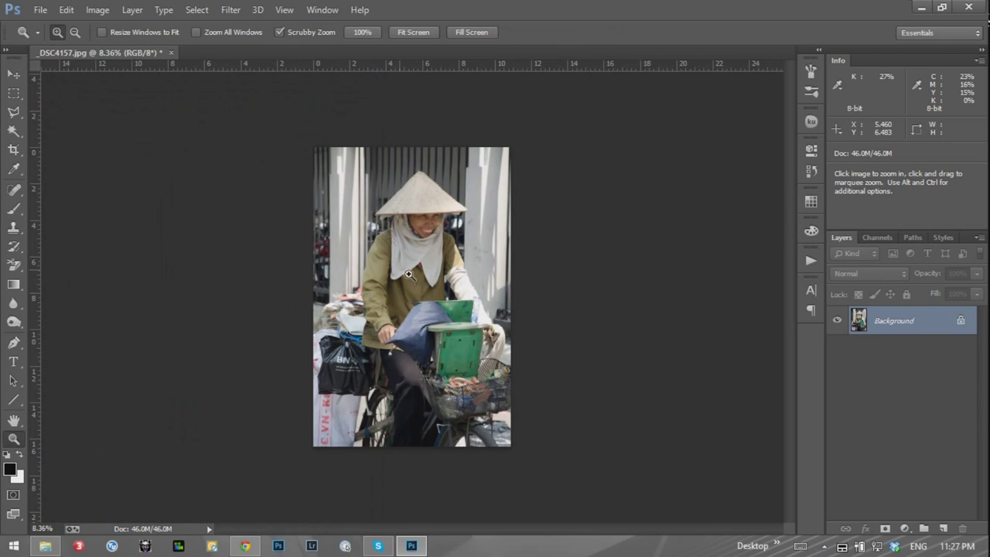
{"action": "left_click_drag", "start_coordinate": [431, 269], "coordinate": [452, 268]}
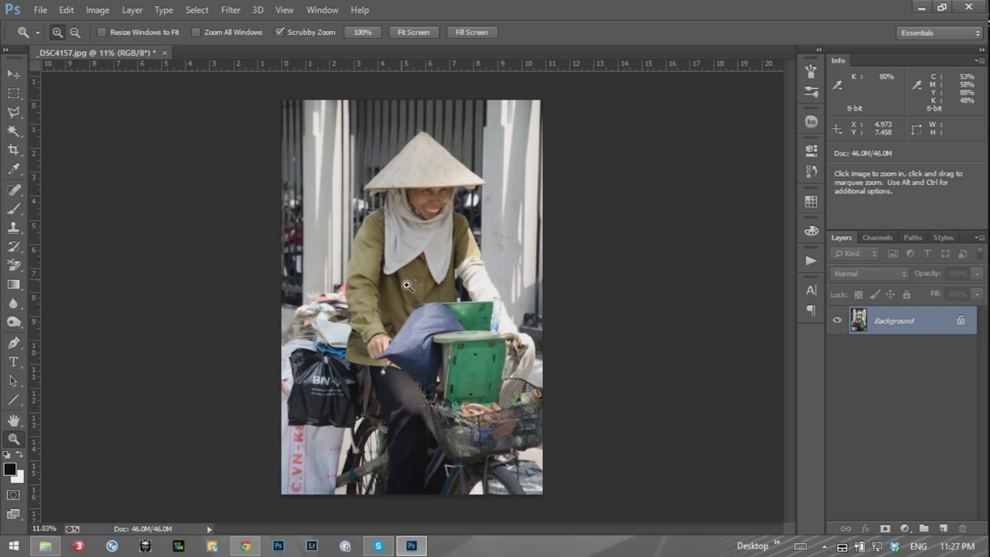
{"action": "left_click", "coordinate": [164, 52]}
{"action": "left_click", "coordinate": [496, 220]}
{"action": "left_click", "coordinate": [40, 9]}
{"action": "left_click", "coordinate": [46, 26]}
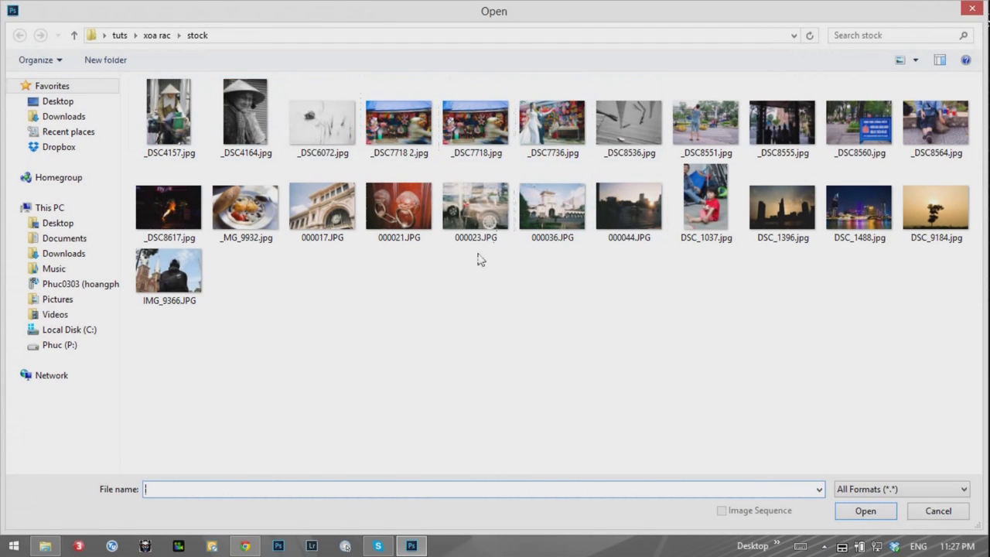
Select IMG_9366.JPG in the stock folder's Open dialog and open it
{"action": "left_click", "coordinate": [219, 219]}
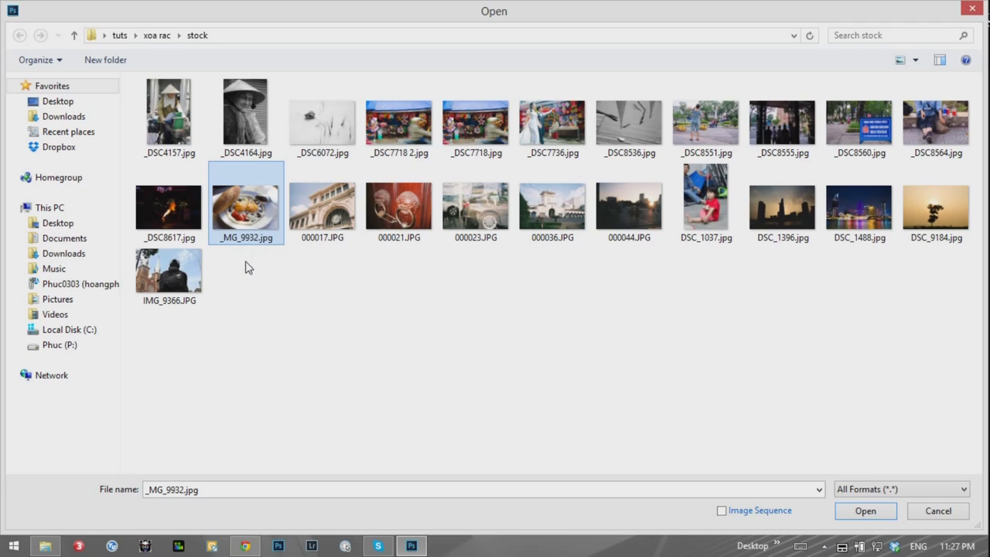
{"action": "mouse_move", "coordinate": [245, 210]}
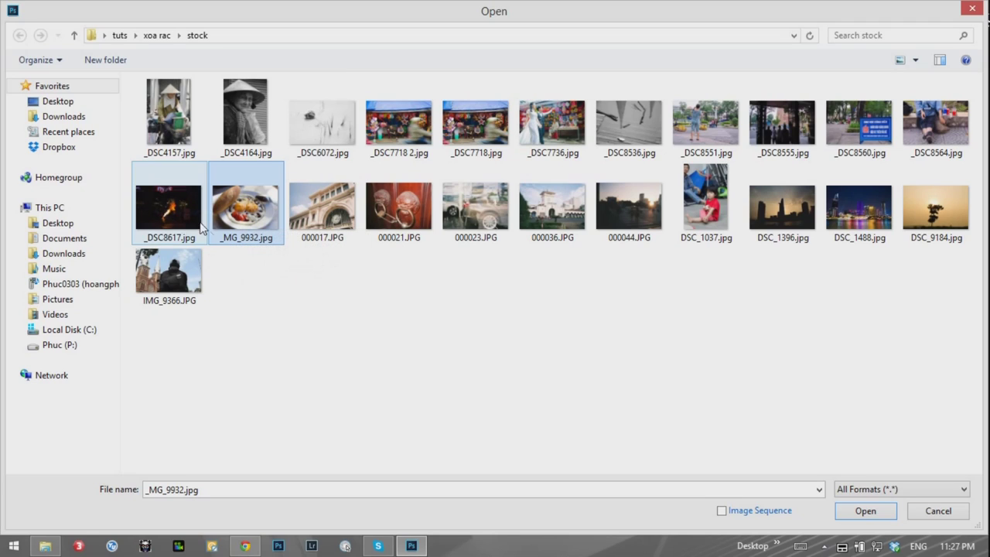
{"action": "left_click", "coordinate": [188, 276]}
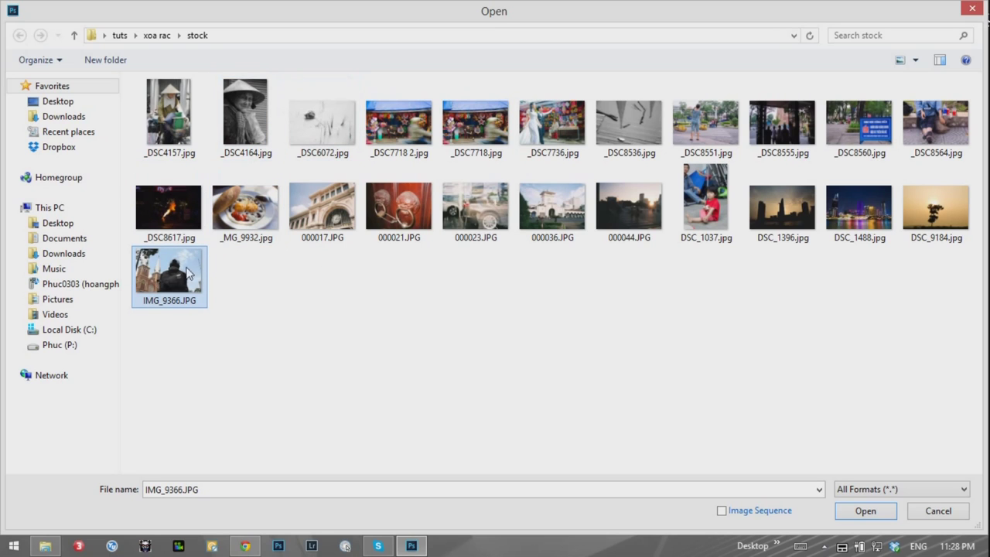
{"action": "left_click", "coordinate": [855, 513]}
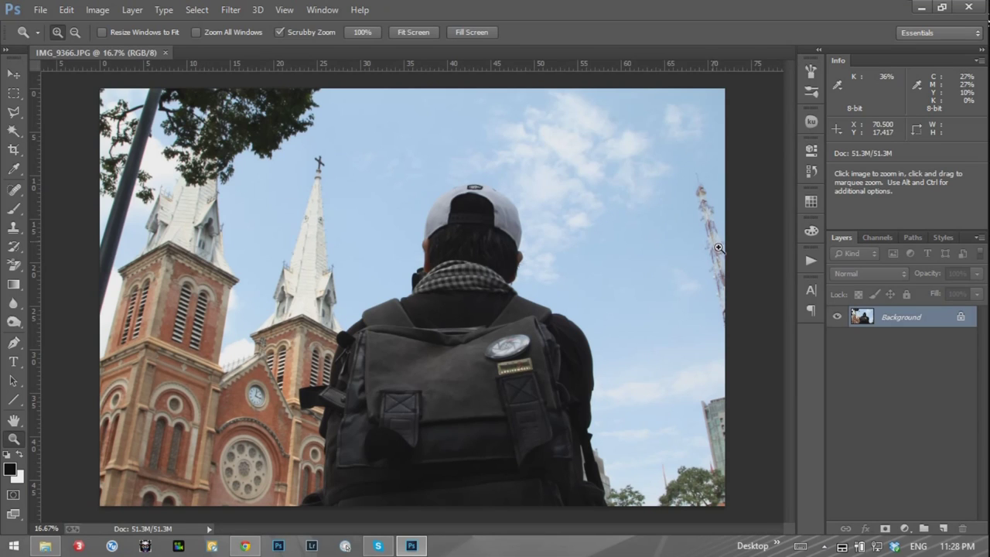
Patch the right-edge tower with open sky using the Patch tool
{"action": "left_click", "coordinate": [14, 189]}
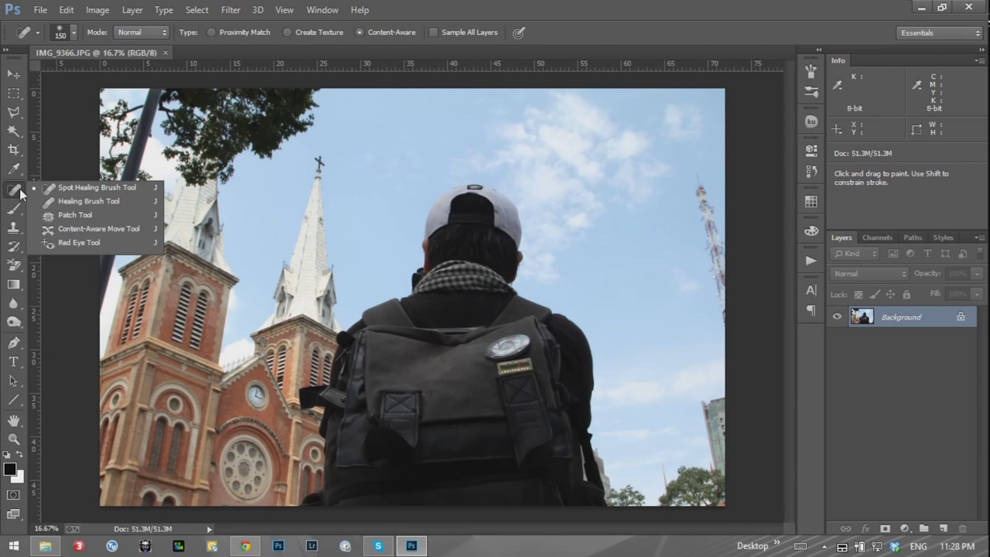
{"action": "left_click", "coordinate": [70, 217]}
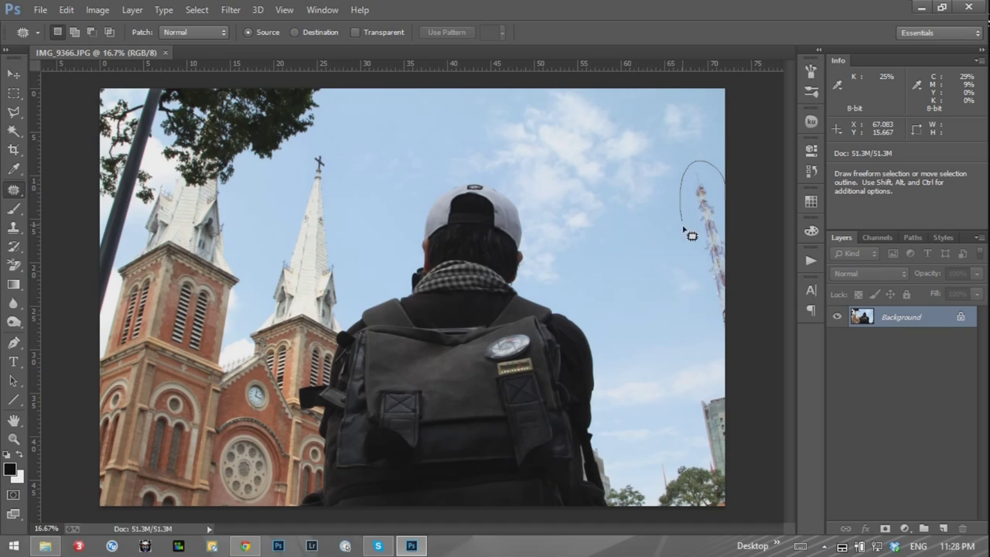
{"action": "left_click_drag", "start_coordinate": [713, 312], "coordinate": [730, 343]}
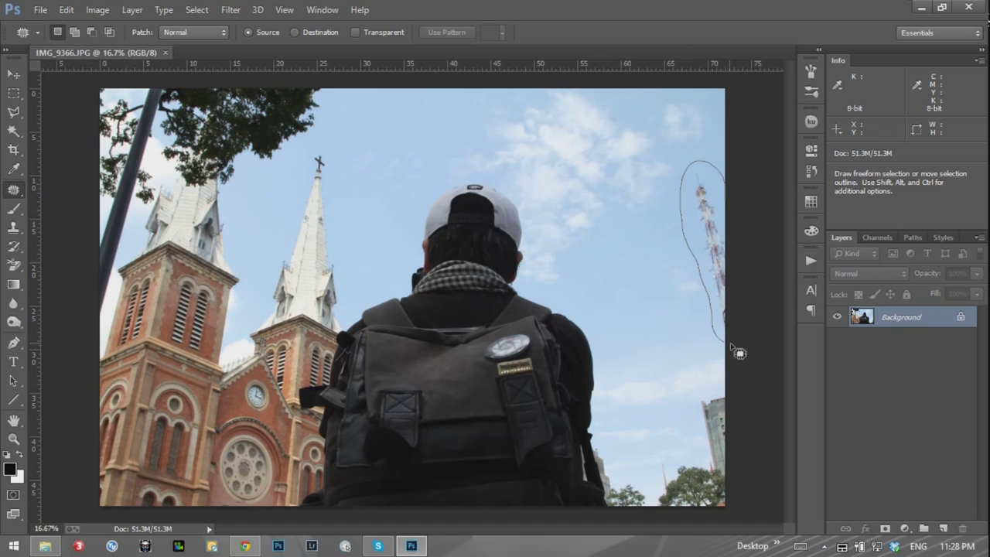
{"action": "left_click_drag", "start_coordinate": [752, 229], "coordinate": [746, 174]}
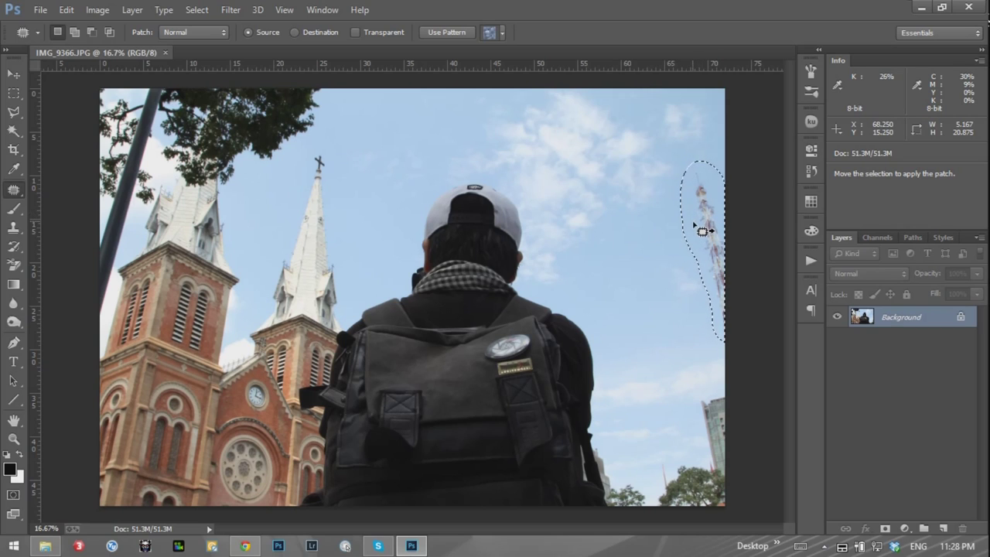
{"action": "mouse_move", "coordinate": [712, 230]}
{"action": "left_mouse_down"}
{"action": "mouse_move", "coordinate": [619, 257]}
{"action": "mouse_move", "coordinate": [625, 268]}
{"action": "left_mouse_up"}
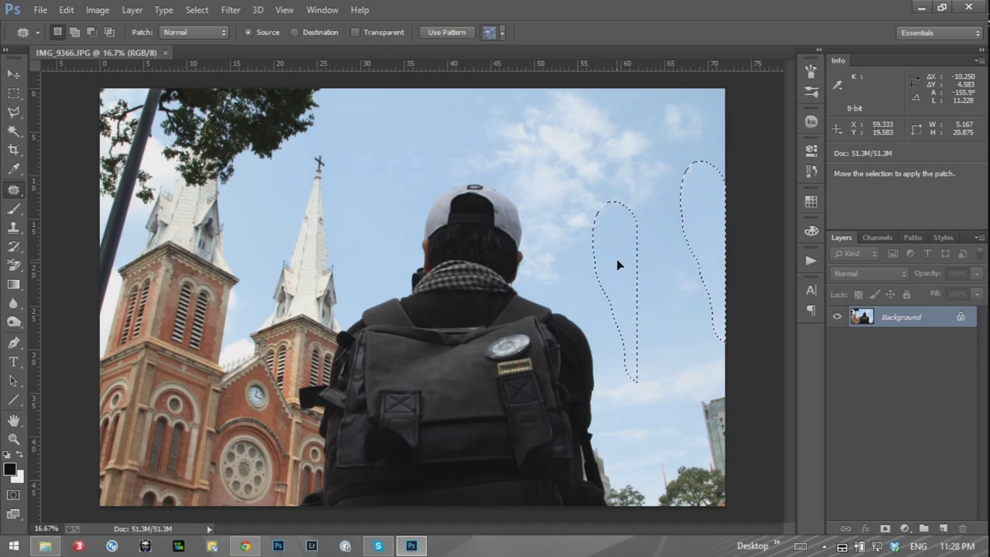
{"action": "left_click_drag", "start_coordinate": [626, 268], "coordinate": [623, 267]}
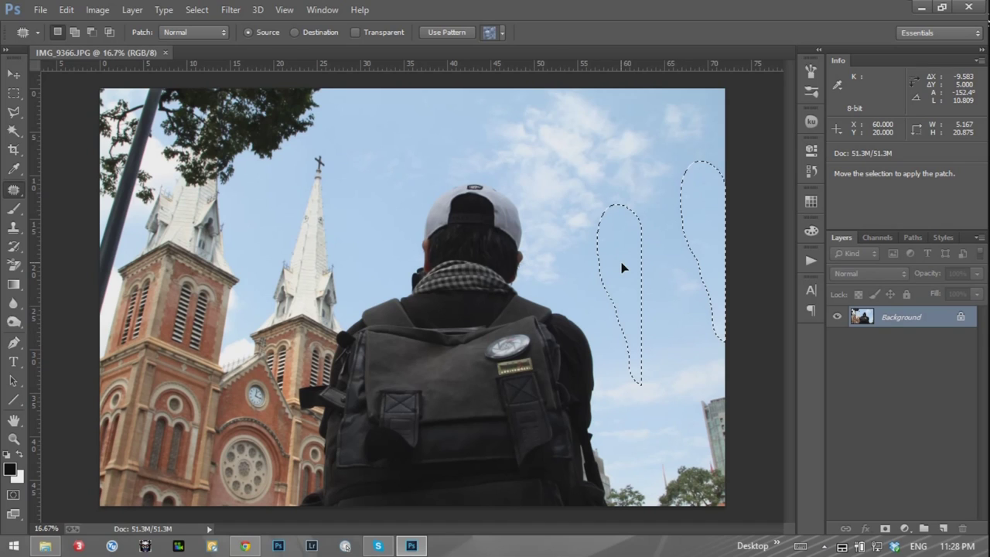
{"action": "mouse_move", "coordinate": [615, 260]}
{"action": "left_mouse_down"}
{"action": "mouse_move", "coordinate": [360, 168]}
{"action": "mouse_move", "coordinate": [384, 164]}
{"action": "left_mouse_up"}
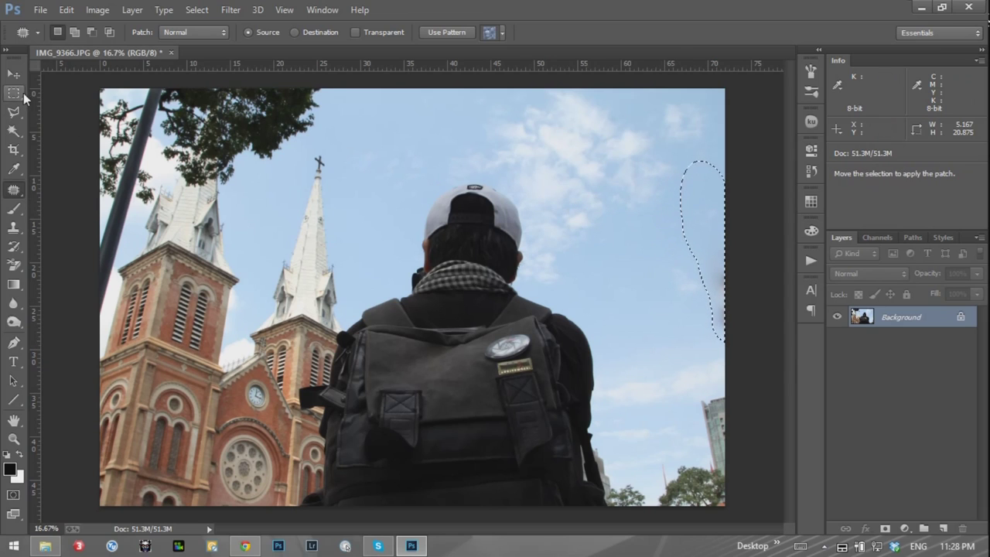
Undo the patch and clear the selection
{"action": "key", "text": "ctrl+d"}
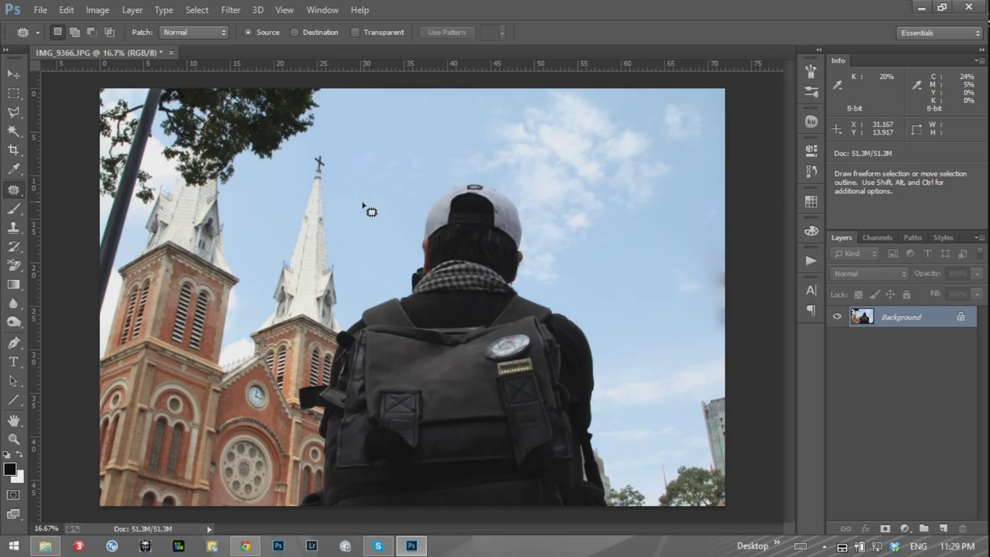
{"action": "key", "text": "ctrl+shift+d"}
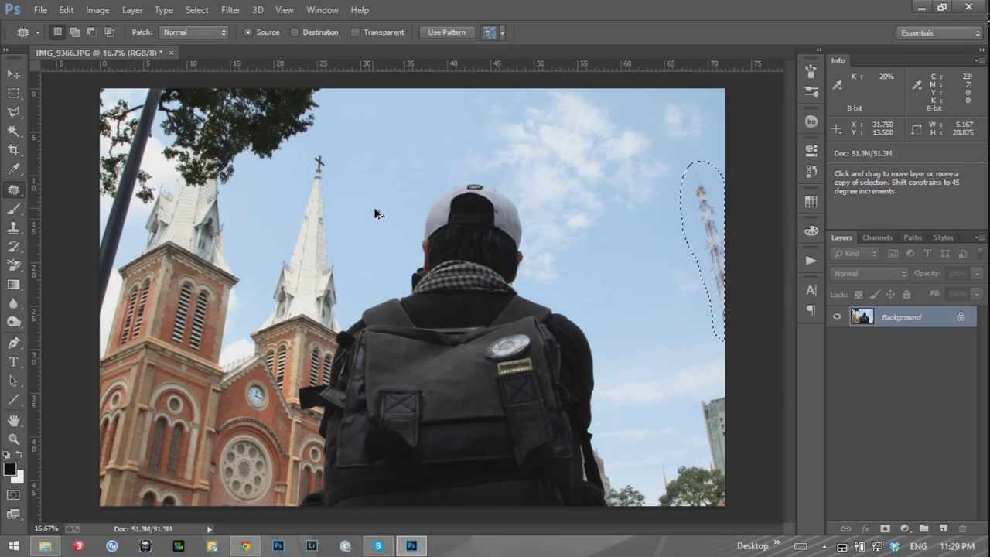
{"action": "key", "text": "m"}
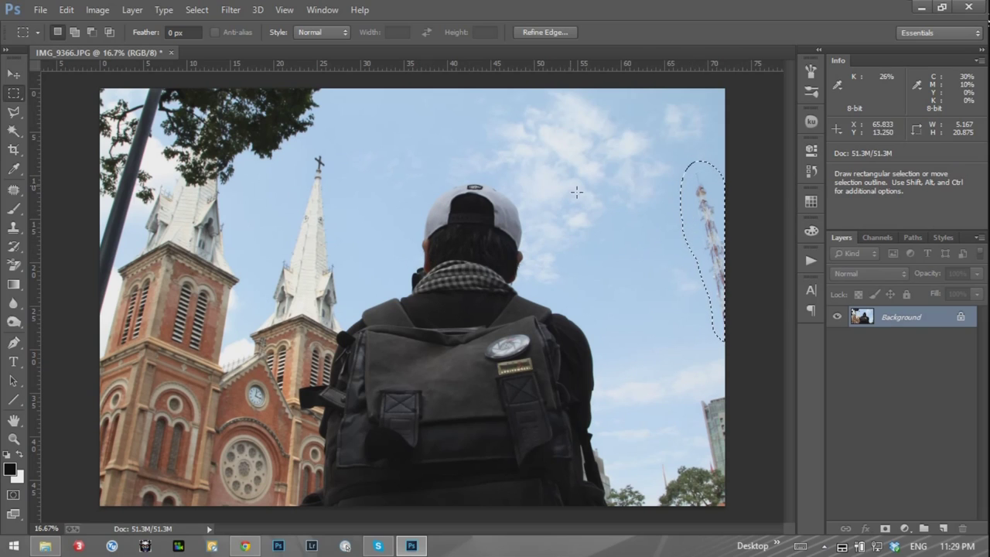
{"action": "key", "text": "ctrl+d"}
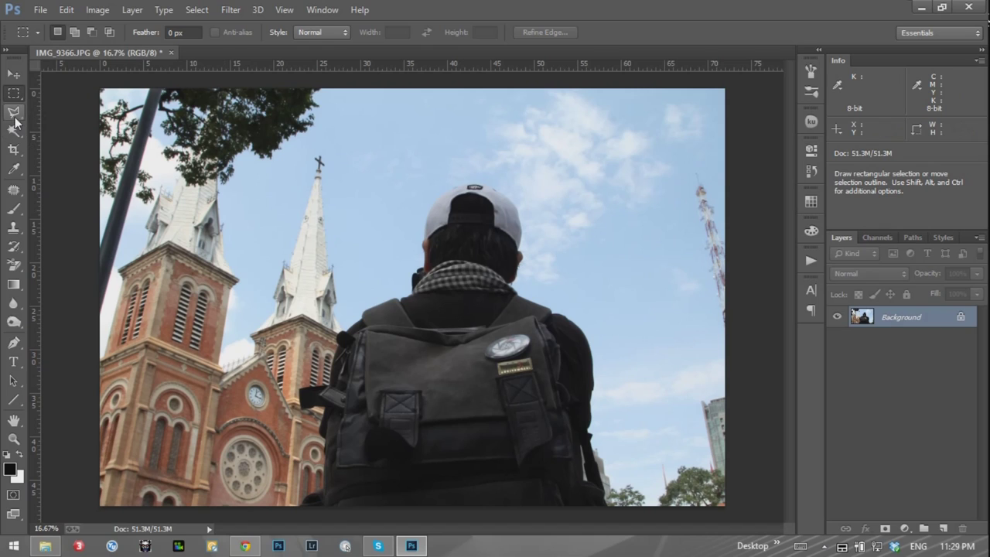
Outline the red-and-white tower with Polygonal Lasso corners above and below it
{"action": "left_click", "coordinate": [14, 113]}
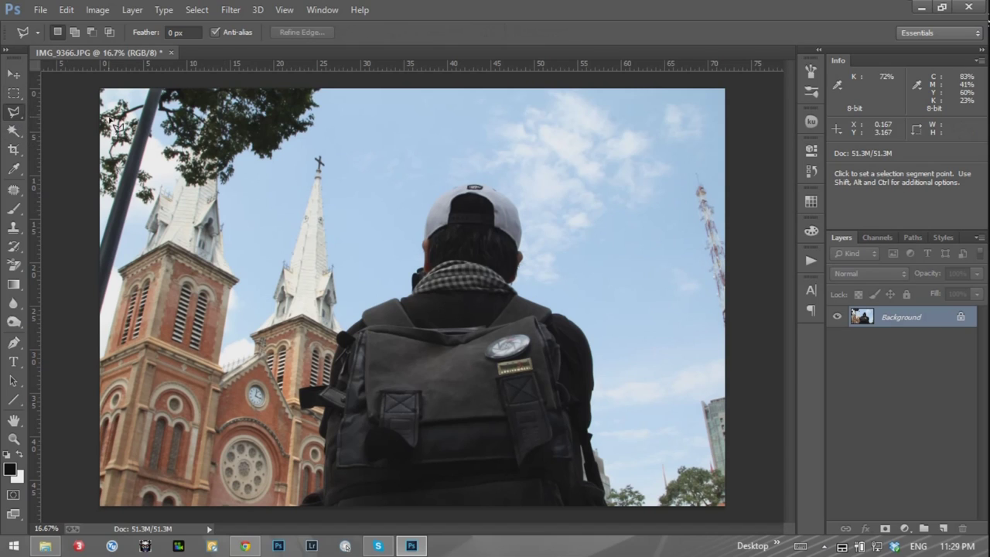
{"action": "left_click", "coordinate": [733, 214]}
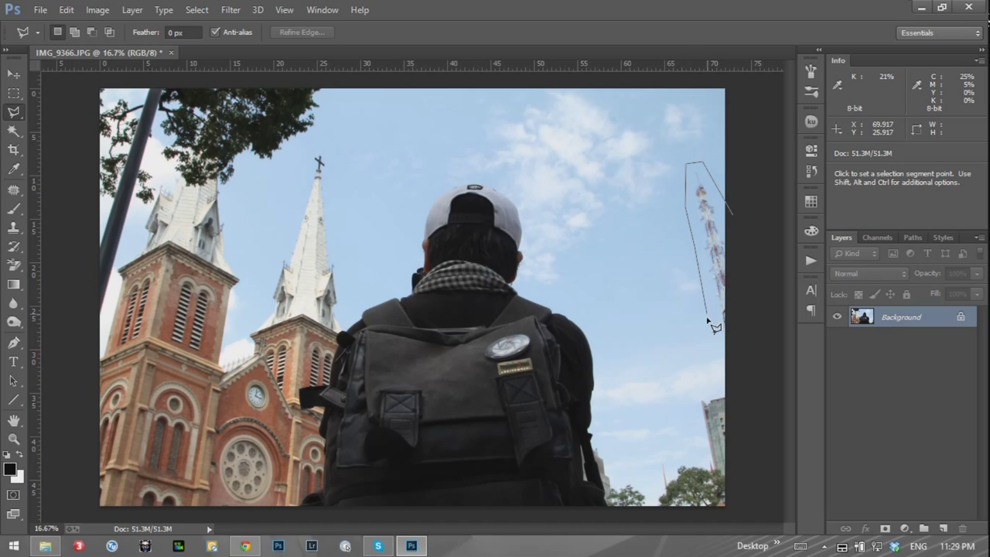
{"action": "left_click", "coordinate": [725, 342]}
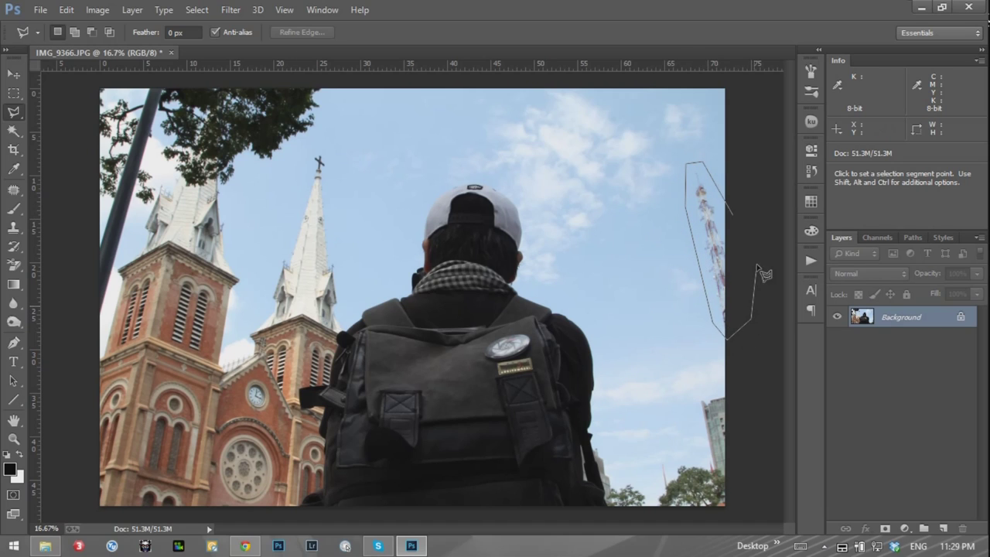
{"action": "left_click", "coordinate": [742, 224]}
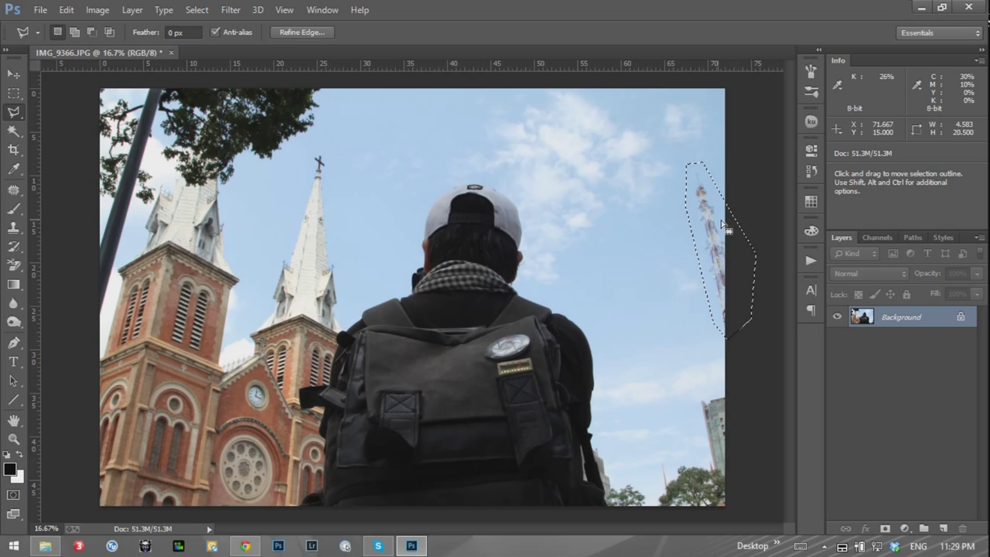
{"action": "left_click", "coordinate": [15, 94]}
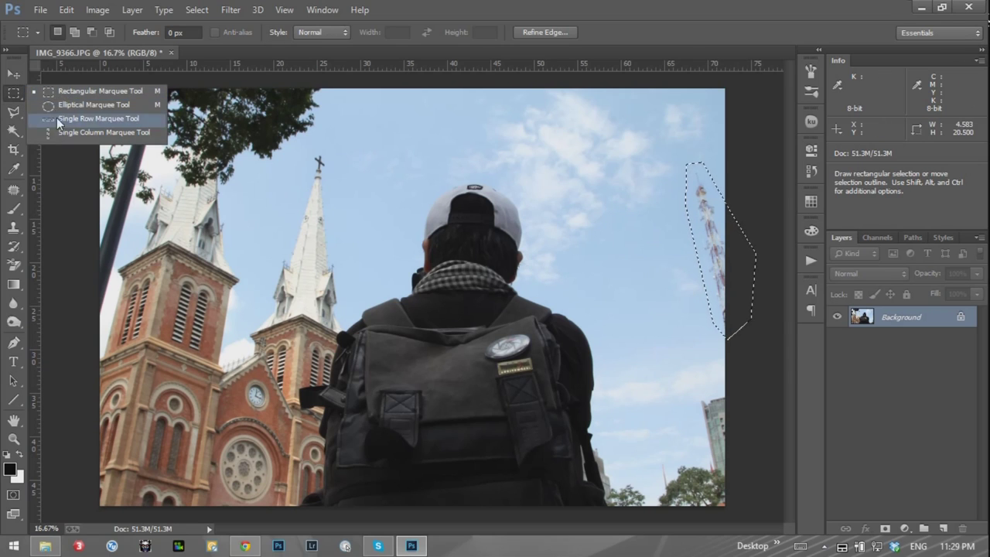
{"action": "left_click", "coordinate": [14, 112]}
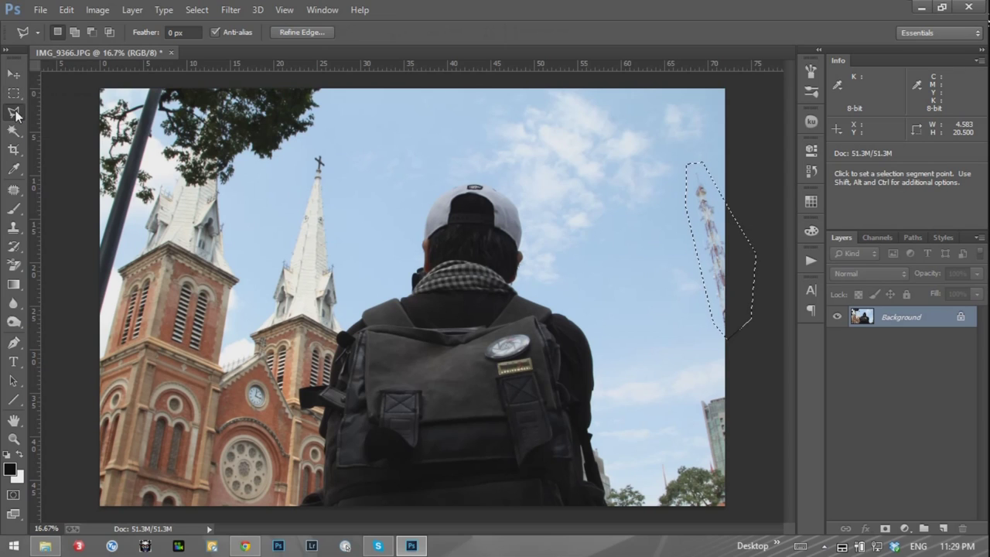
{"action": "key", "text": "Escape"}
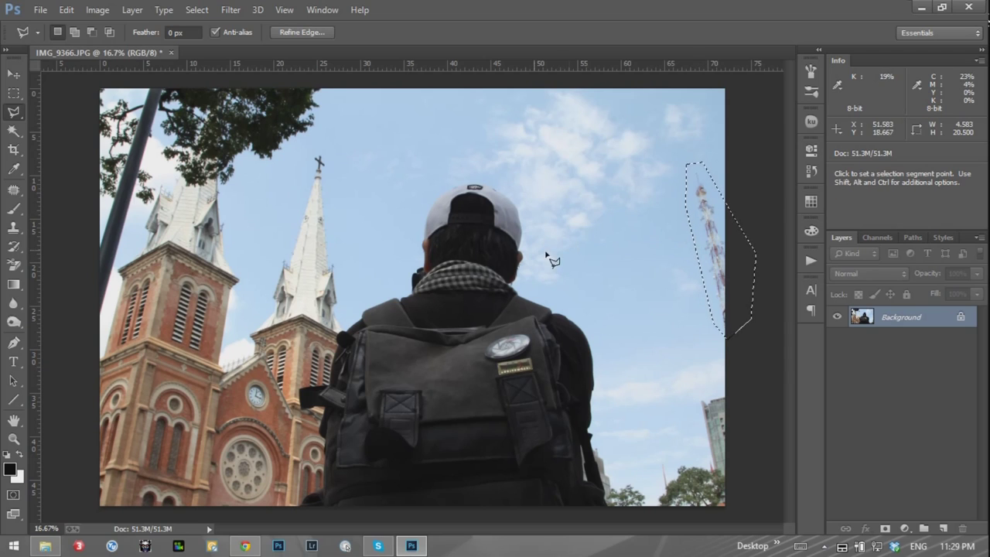
{"action": "left_click", "coordinate": [13, 94]}
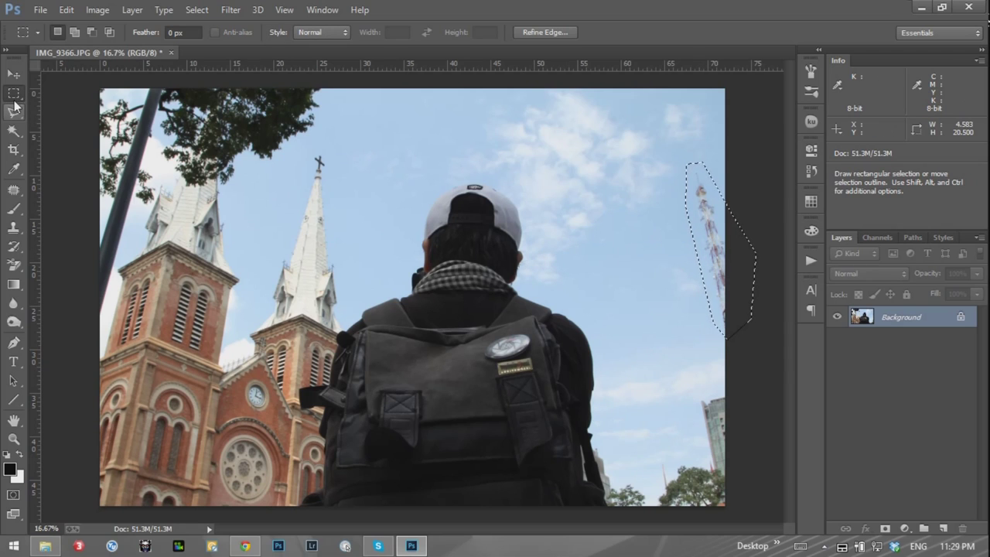
{"action": "left_click", "coordinate": [14, 112]}
{"action": "left_click", "coordinate": [13, 94]}
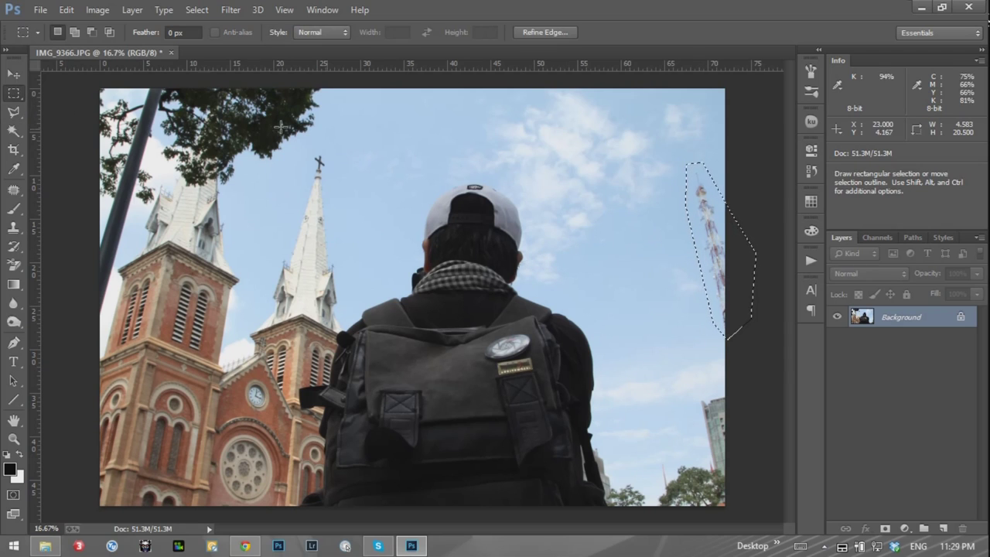
Fill the tower selection using Content-Aware in the Fill dialog
{"action": "right_click", "coordinate": [660, 224]}
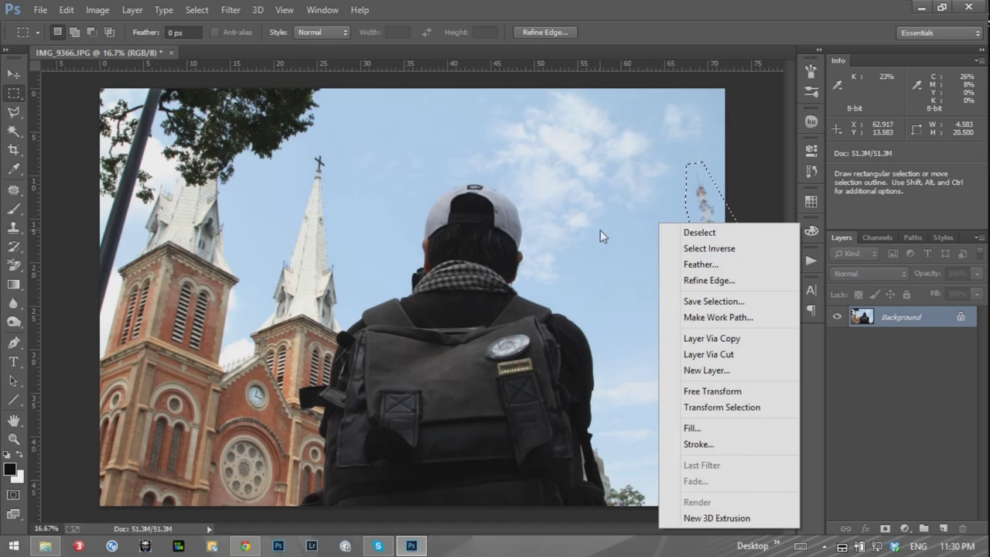
{"action": "left_click", "coordinate": [737, 428]}
{"action": "left_click", "coordinate": [475, 161]}
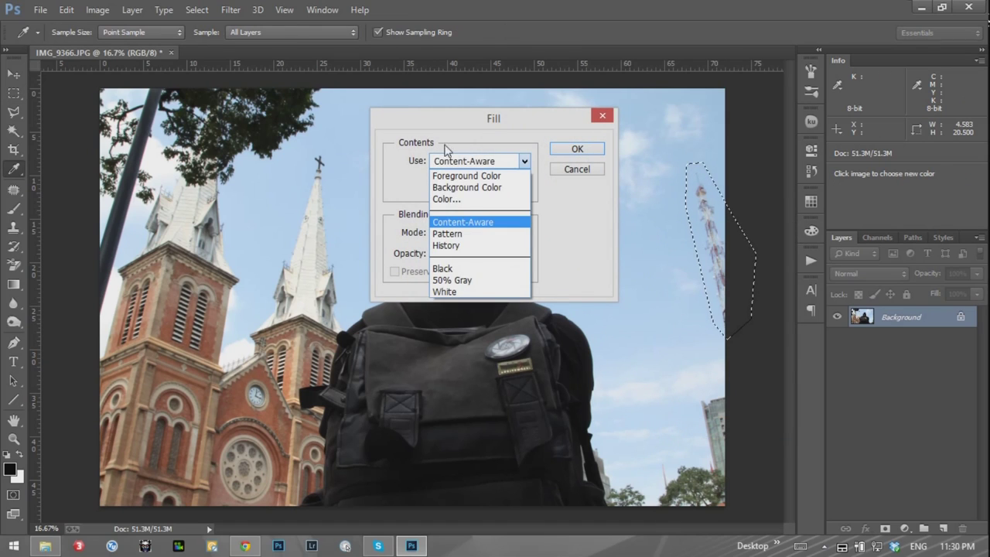
{"action": "left_click", "coordinate": [459, 158]}
{"action": "left_click", "coordinate": [481, 162]}
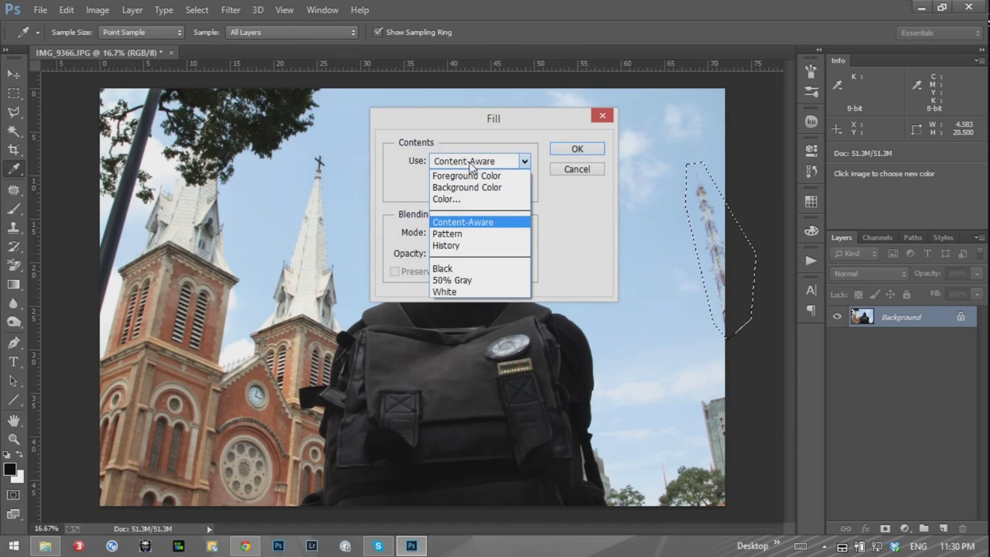
{"action": "left_click", "coordinate": [481, 223]}
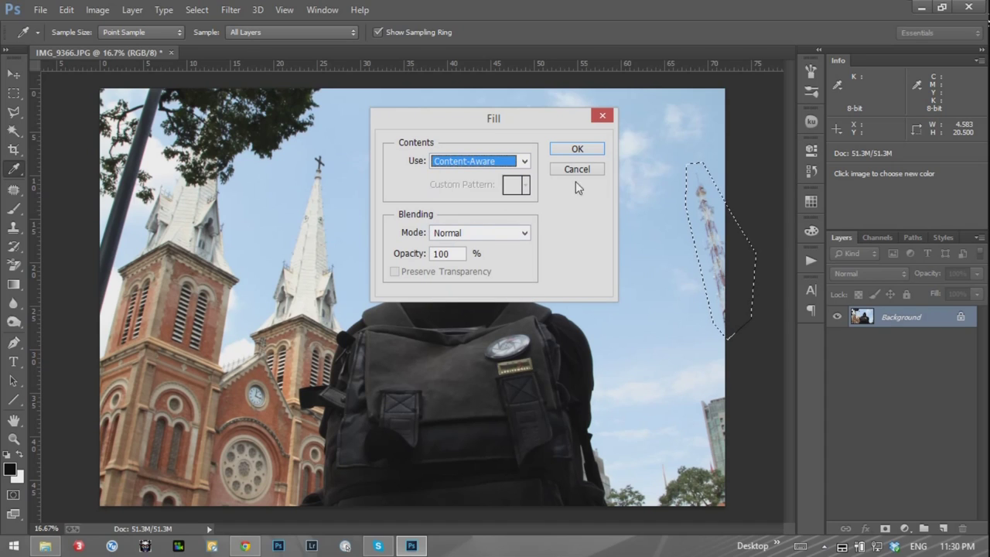
{"action": "left_click", "coordinate": [579, 149]}
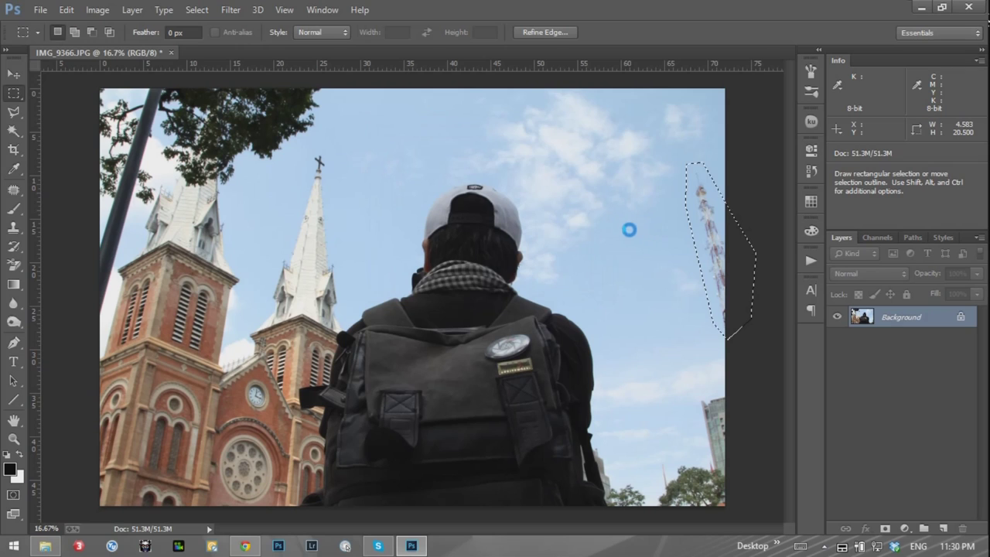
Deselect and undo the fill so the tower returns with nothing selected
{"action": "left_click", "coordinate": [13, 189]}
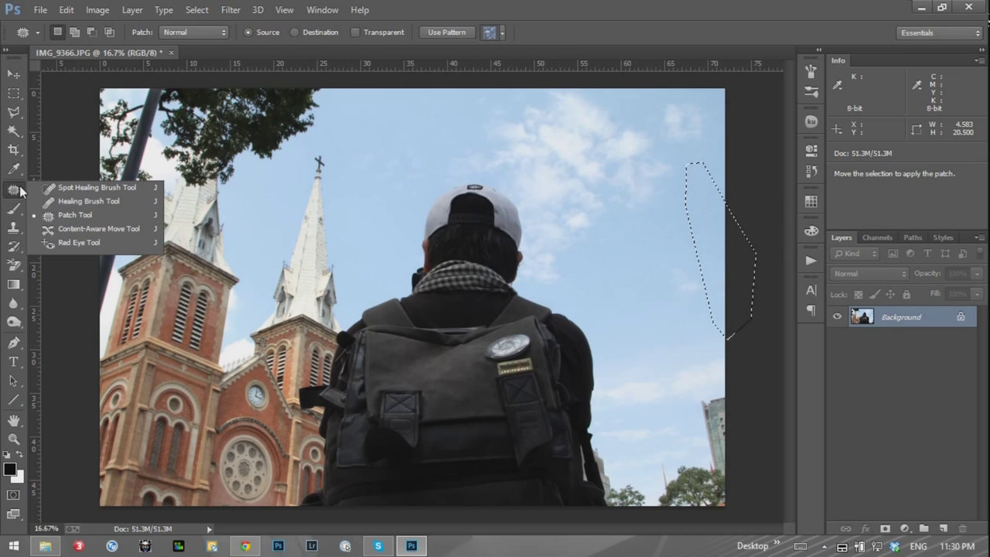
{"action": "left_click", "coordinate": [653, 33]}
{"action": "key", "text": "m"}
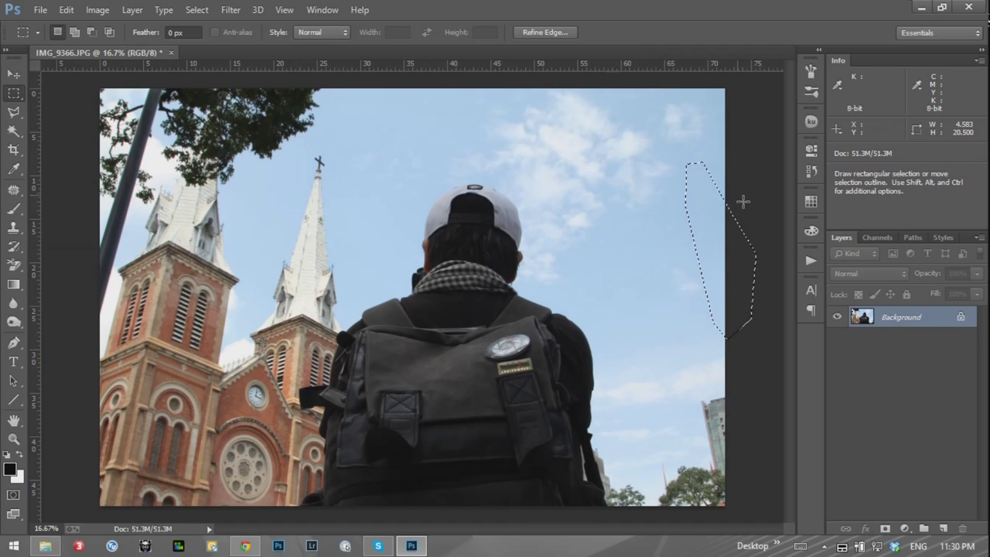
{"action": "key", "text": "ctrl+d"}
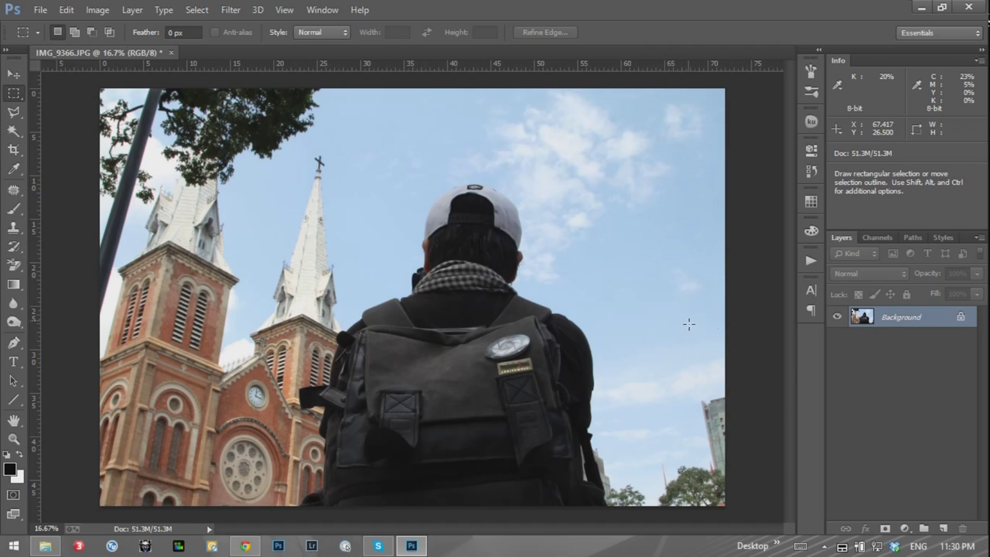
{"action": "key", "text": "ctrl+shift+d"}
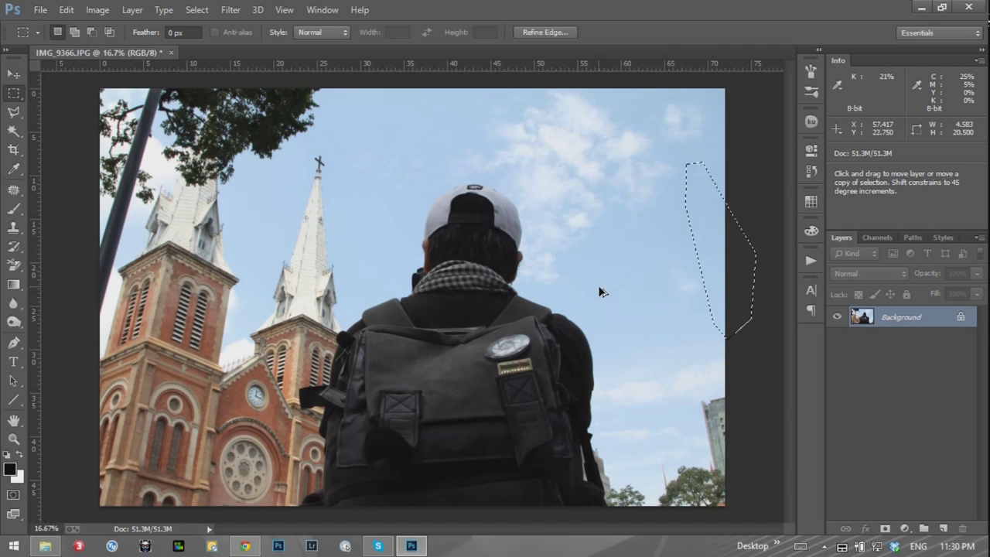
{"action": "key", "text": "ctrl+d"}
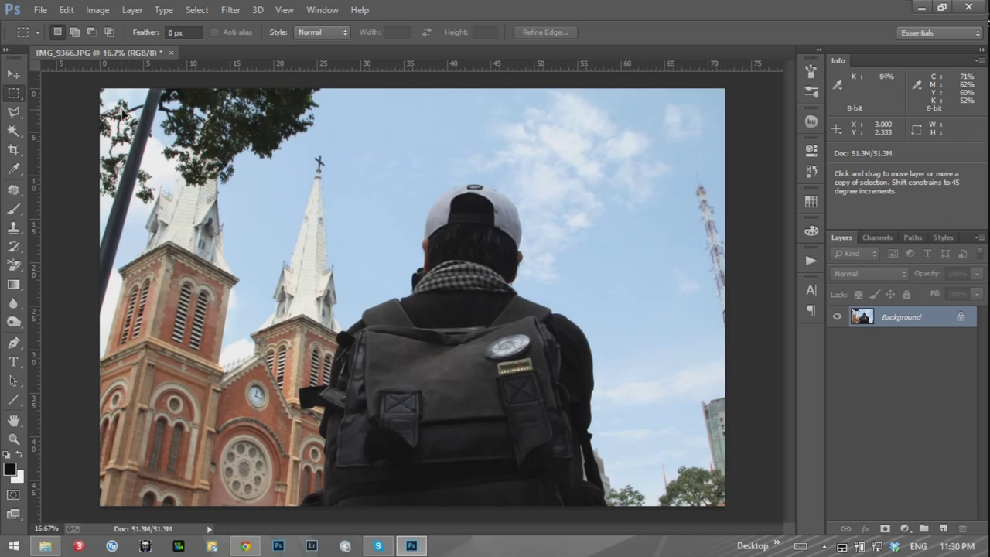
Draw a freehand Lasso outline around the tower along the photo's right edge
{"action": "left_click", "coordinate": [14, 112]}
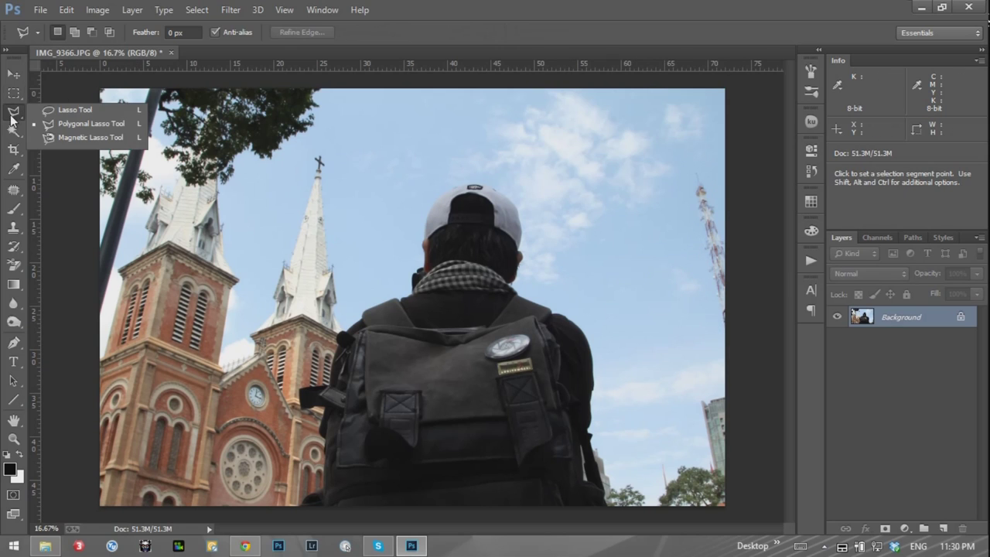
{"action": "left_click", "coordinate": [62, 109]}
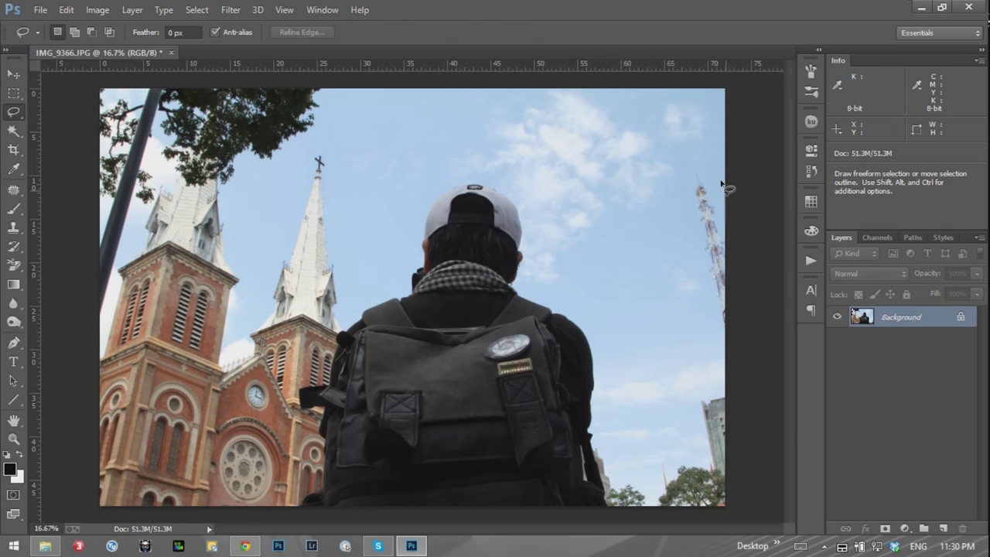
{"action": "left_click_drag", "start_coordinate": [721, 183], "coordinate": [695, 165]}
{"action": "left_click_drag", "start_coordinate": [706, 318], "coordinate": [747, 313]}
{"action": "left_click_drag", "start_coordinate": [750, 228], "coordinate": [749, 228]}
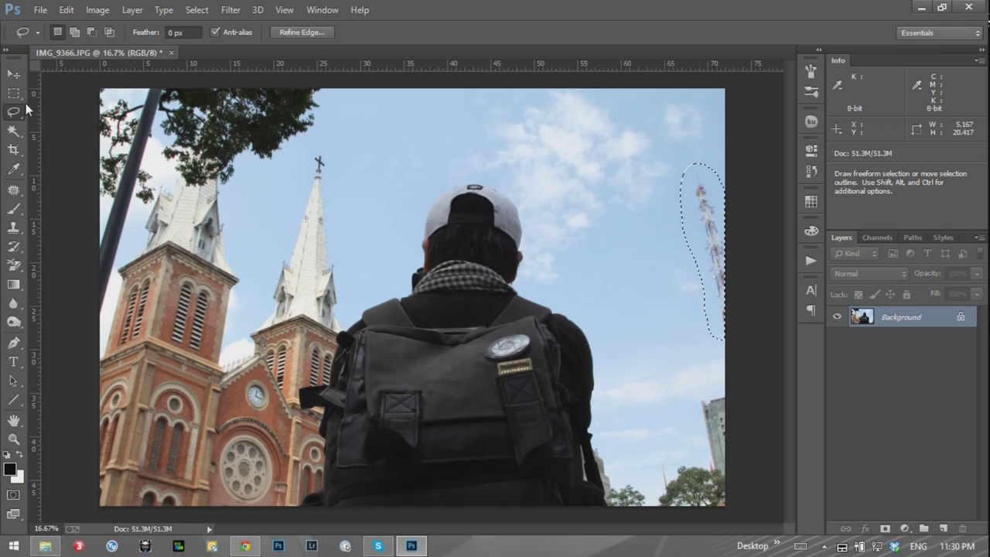
Content-Aware fill the tower into the sky, deselect, and close the cathedral photo
{"action": "right_click", "coordinate": [660, 223]}
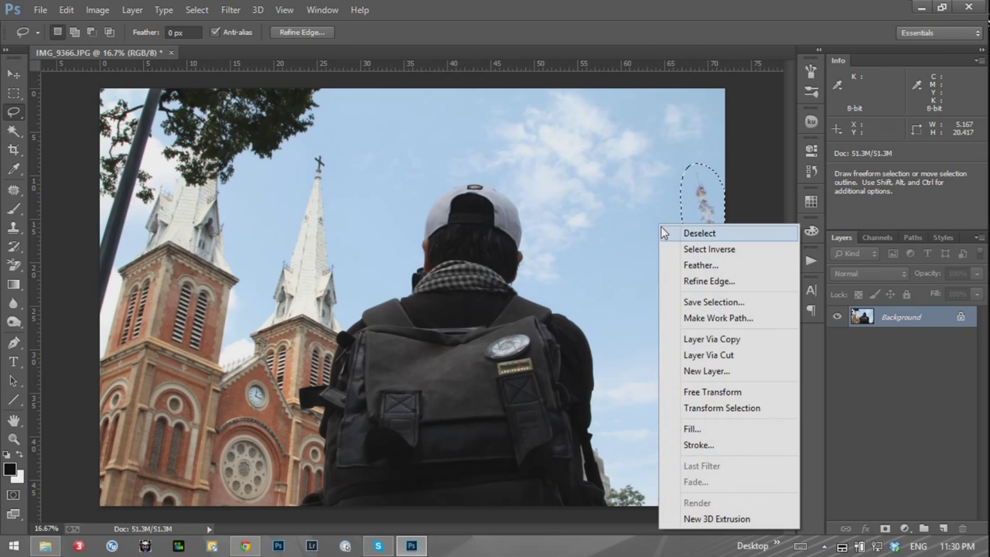
{"action": "left_click", "coordinate": [708, 429]}
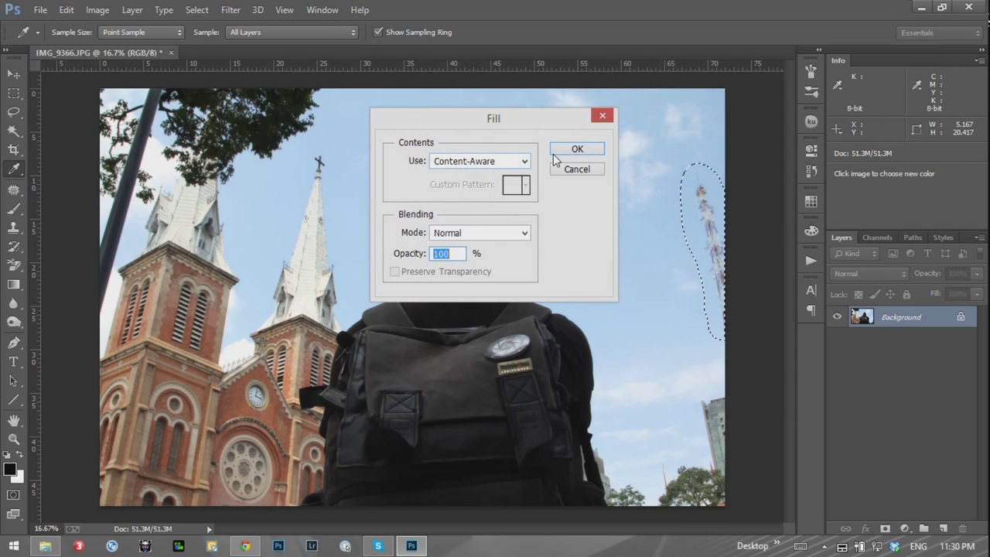
{"action": "left_click", "coordinate": [578, 149]}
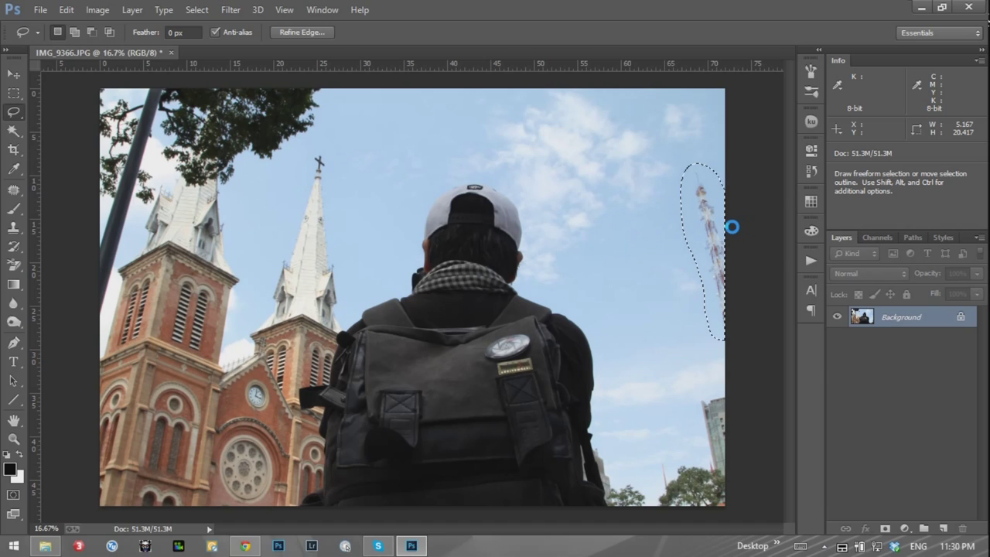
{"action": "left_click", "coordinate": [15, 94]}
{"action": "key", "text": "ctrl+d"}
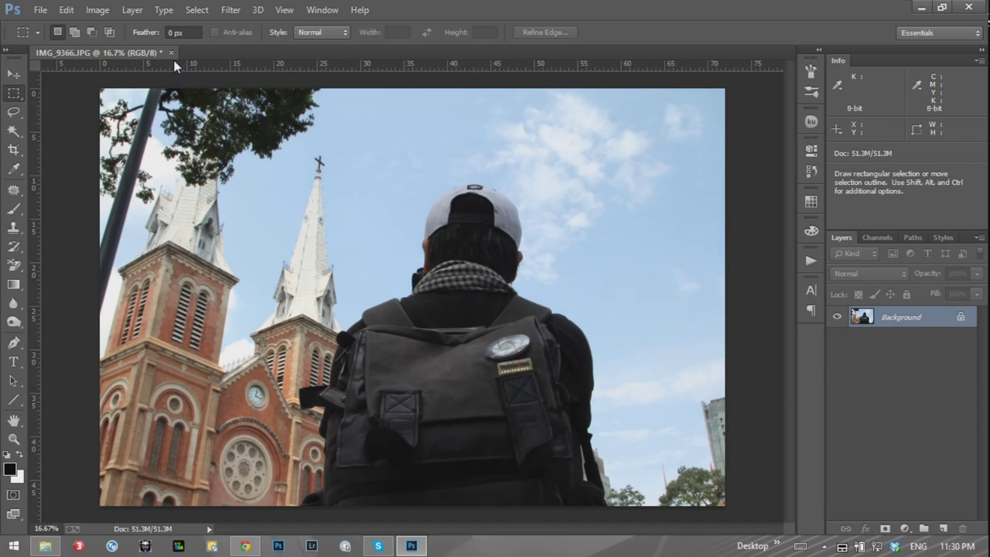
{"action": "left_click", "coordinate": [172, 52]}
Discard the cathedral edits and open _DSC7718 2.jpg and _DSC7718.jpg in separate windows
{"action": "left_click", "coordinate": [496, 214]}
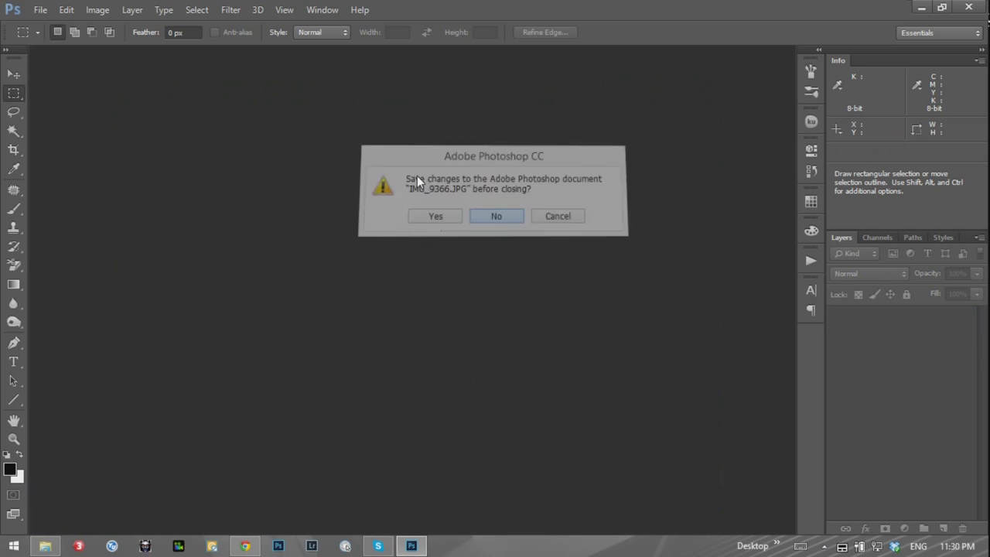
{"action": "left_click", "coordinate": [40, 9]}
{"action": "left_click", "coordinate": [46, 37]}
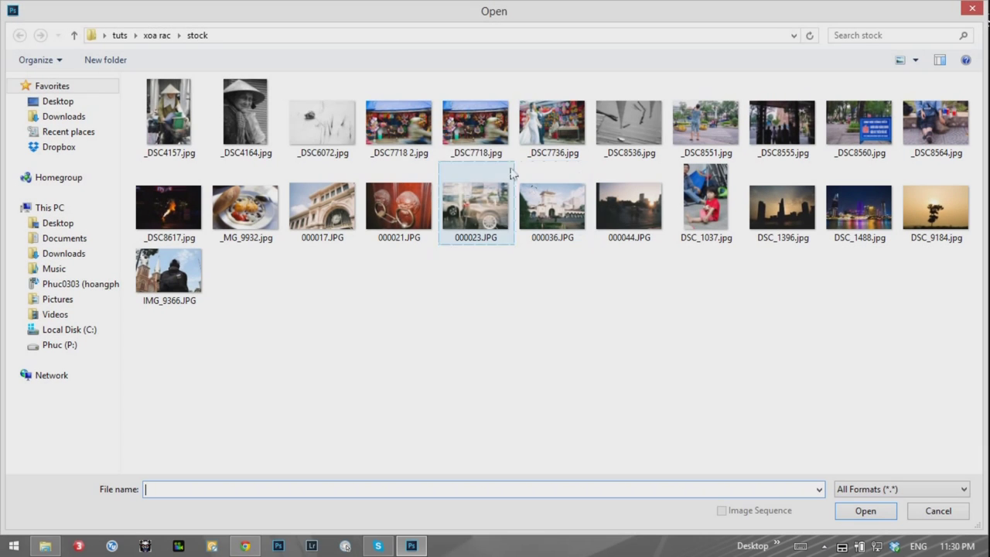
{"action": "left_click", "coordinate": [424, 146]}
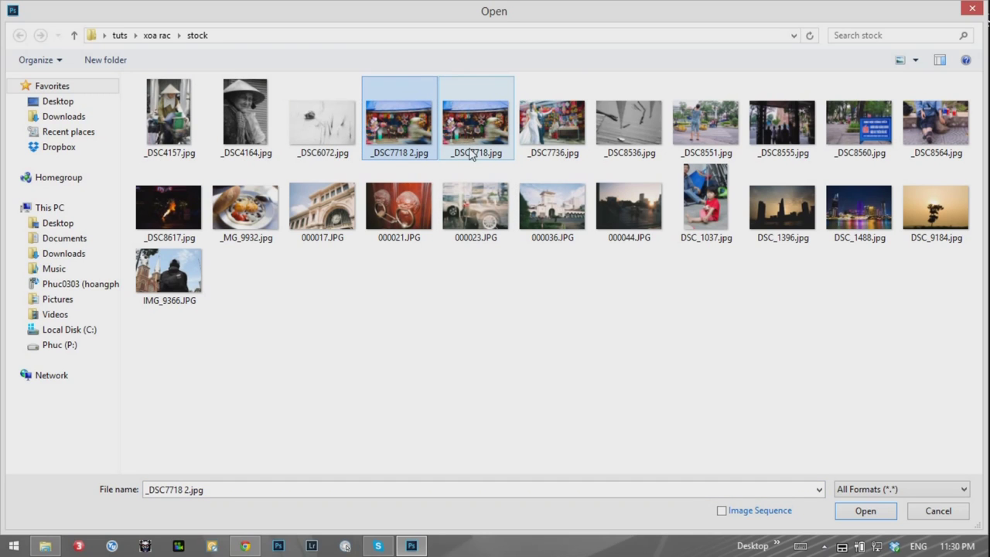
{"action": "left_click", "coordinate": [471, 154], "text": "ctrl"}
{"action": "left_click", "coordinate": [864, 510]}
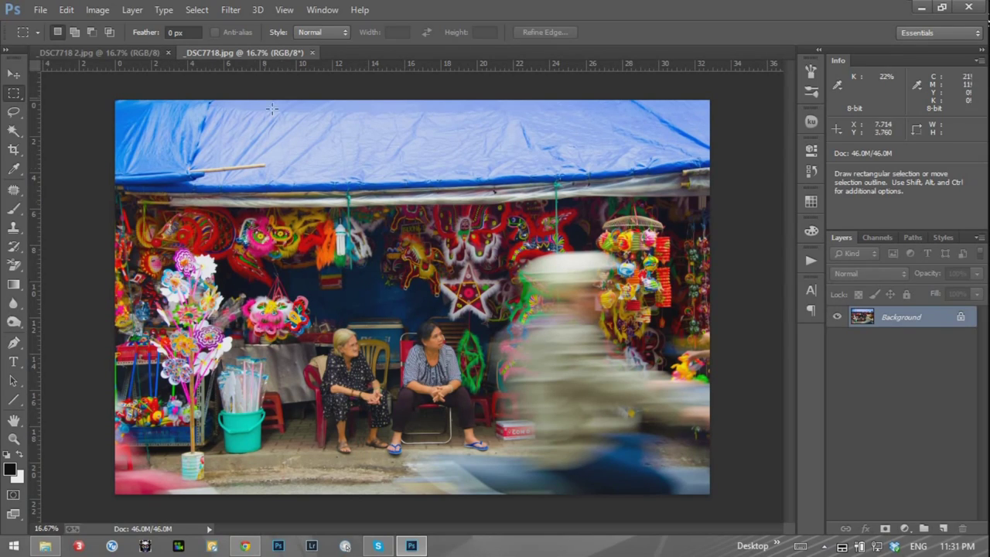
{"action": "mouse_move", "coordinate": [258, 52]}
{"action": "left_mouse_down"}
{"action": "mouse_move", "coordinate": [489, 132]}
{"action": "mouse_move", "coordinate": [795, 79]}
{"action": "mouse_move", "coordinate": [803, 75]}
{"action": "mouse_move", "coordinate": [793, 62]}
{"action": "left_mouse_up"}
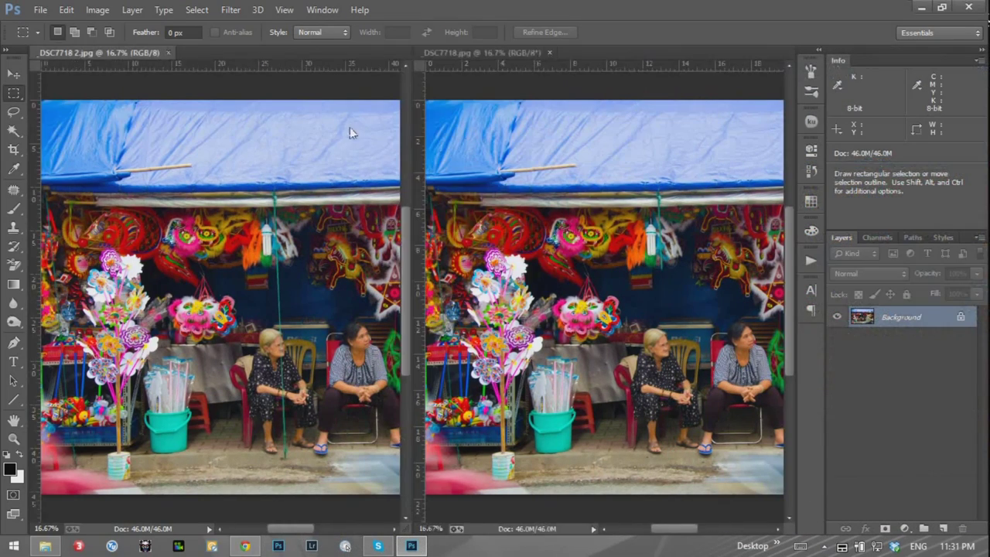
{"action": "left_click", "coordinate": [13, 439]}
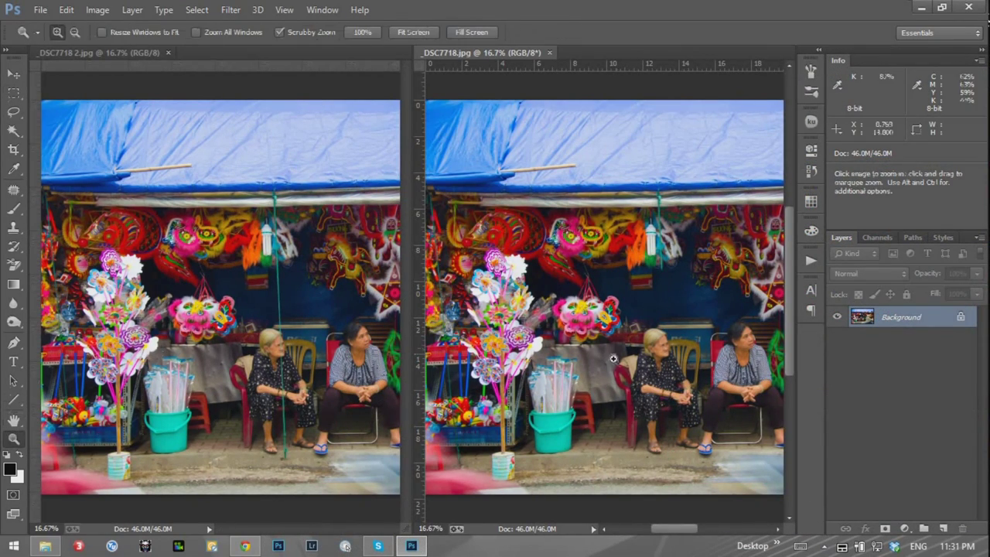
Zoom to 200% on the woman, duplicate the layer, and close _DSC7718.jpg
{"action": "left_click_drag", "start_coordinate": [658, 365], "coordinate": [737, 381]}
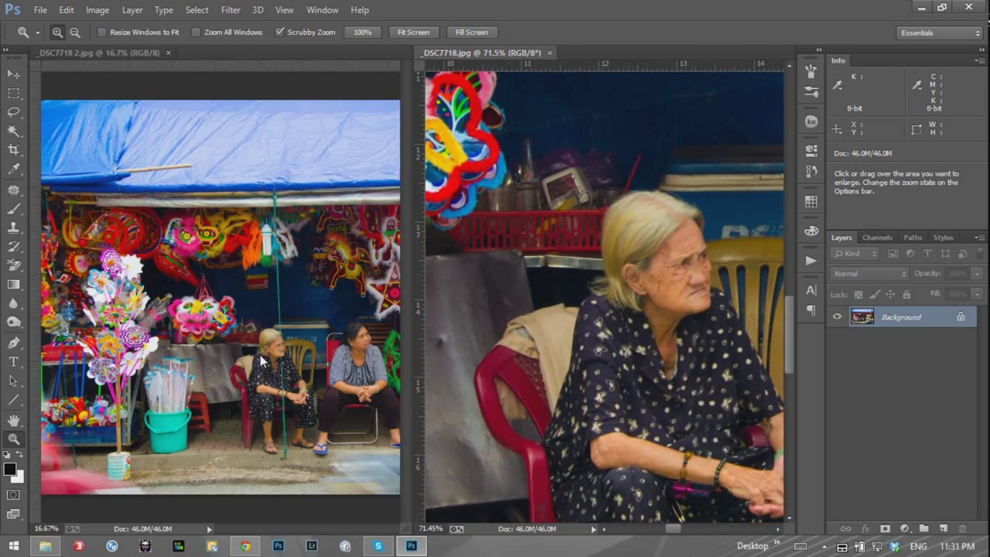
{"action": "left_click", "coordinate": [294, 366]}
{"action": "mouse_move", "coordinate": [270, 364]}
{"action": "left_mouse_down"}
{"action": "mouse_move", "coordinate": [328, 356]}
{"action": "mouse_move", "coordinate": [268, 406]}
{"action": "left_mouse_up"}
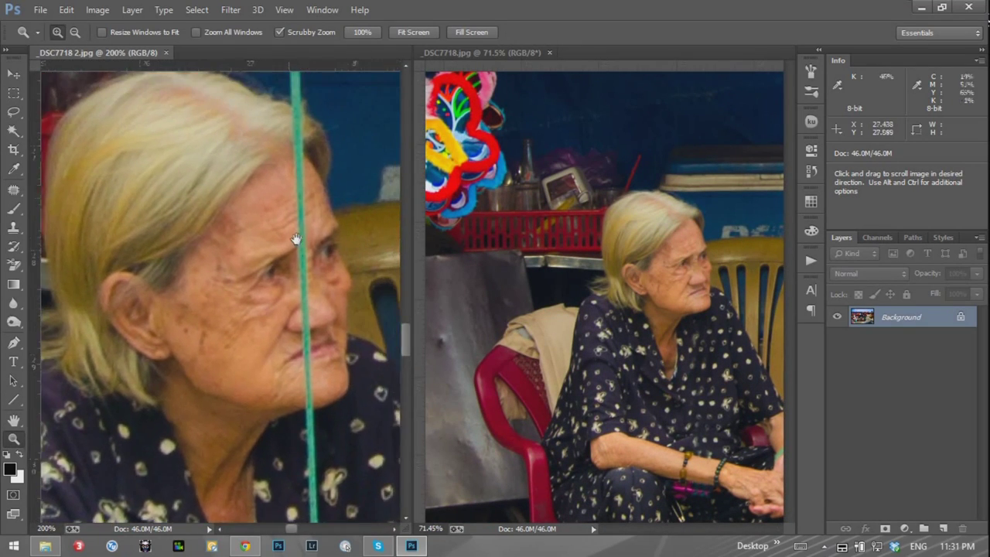
{"action": "left_click", "coordinate": [14, 226]}
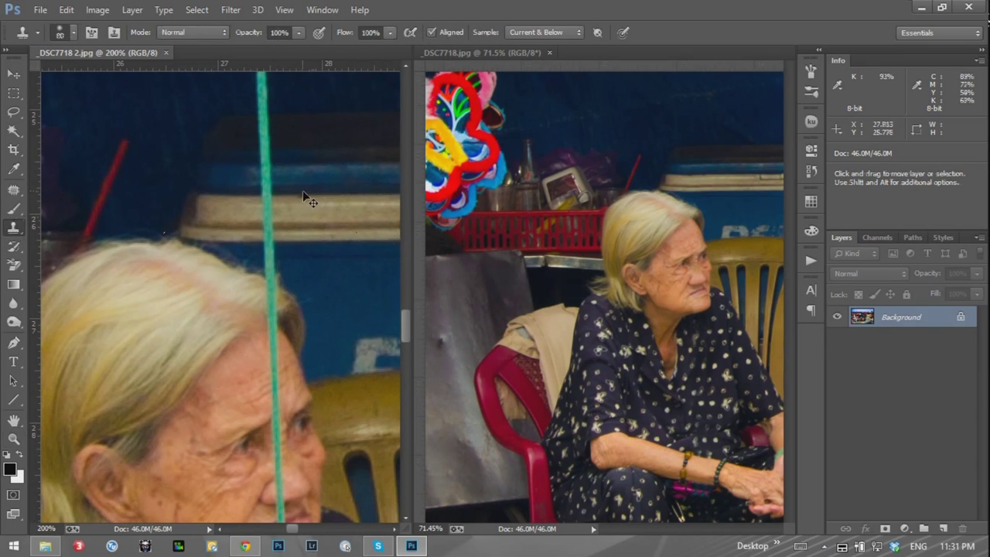
{"action": "key", "text": "ctrl+j"}
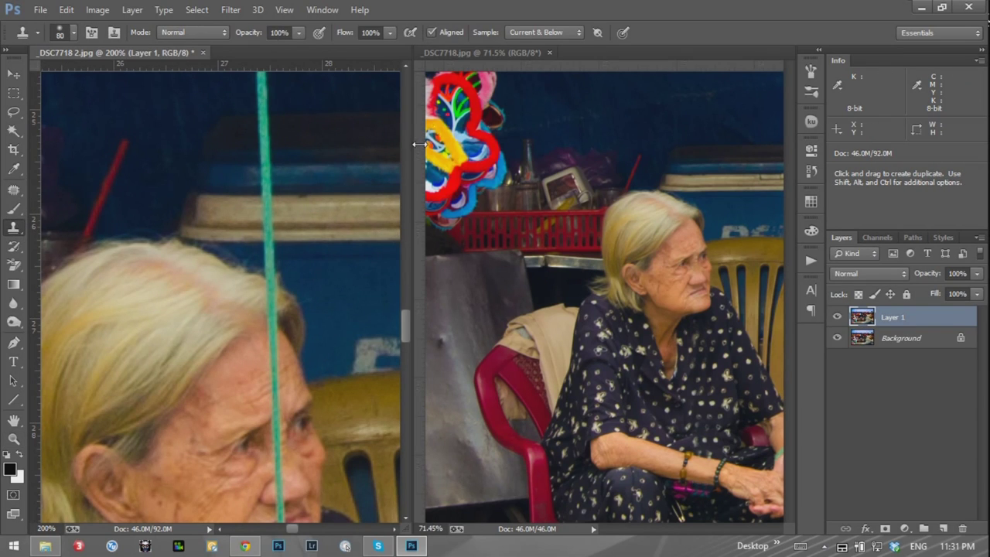
{"action": "left_click_drag", "start_coordinate": [419, 144], "coordinate": [623, 159]}
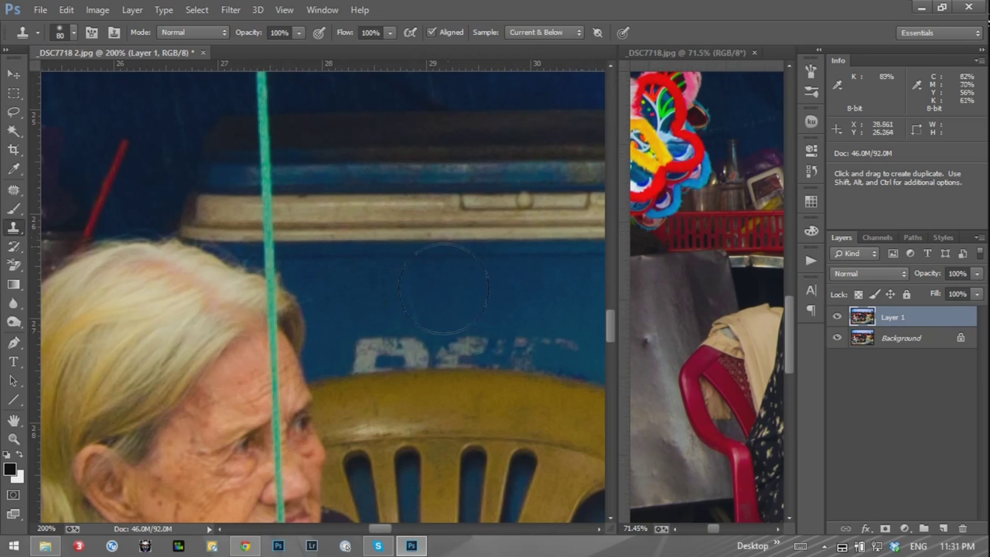
{"action": "left_click", "coordinate": [755, 53]}
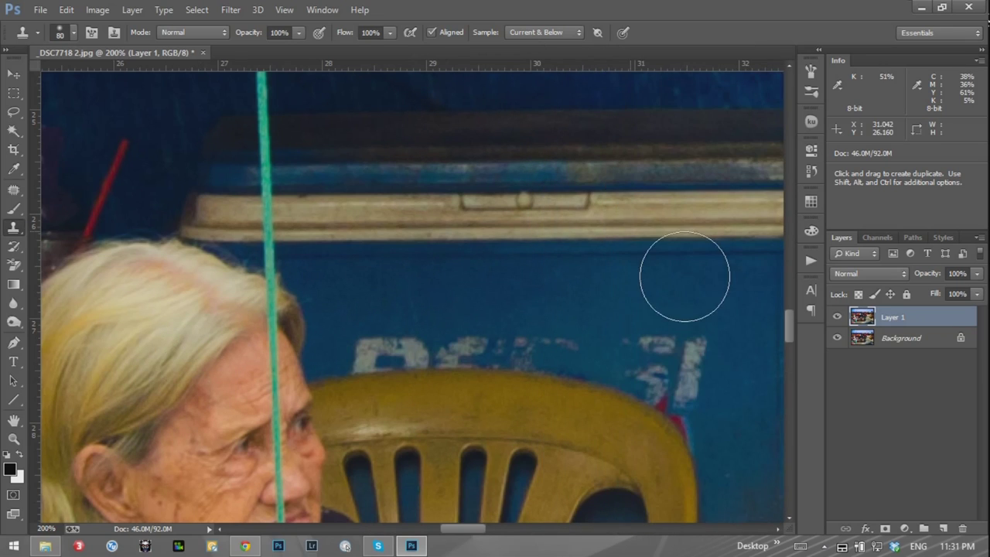
{"action": "mouse_move", "coordinate": [265, 387]}
{"action": "left_mouse_down"}
{"action": "mouse_move", "coordinate": [411, 278]}
{"action": "mouse_move", "coordinate": [411, 293]}
{"action": "left_mouse_up"}
Sample beside the string at brush size 40 and clone it off the blue cooler
{"action": "key", "text": "bracketleft"}
{"action": "key", "text": "bracketleft"}
{"action": "key", "text": "bracketleft"}
{"action": "key", "text": "bracketleft"}
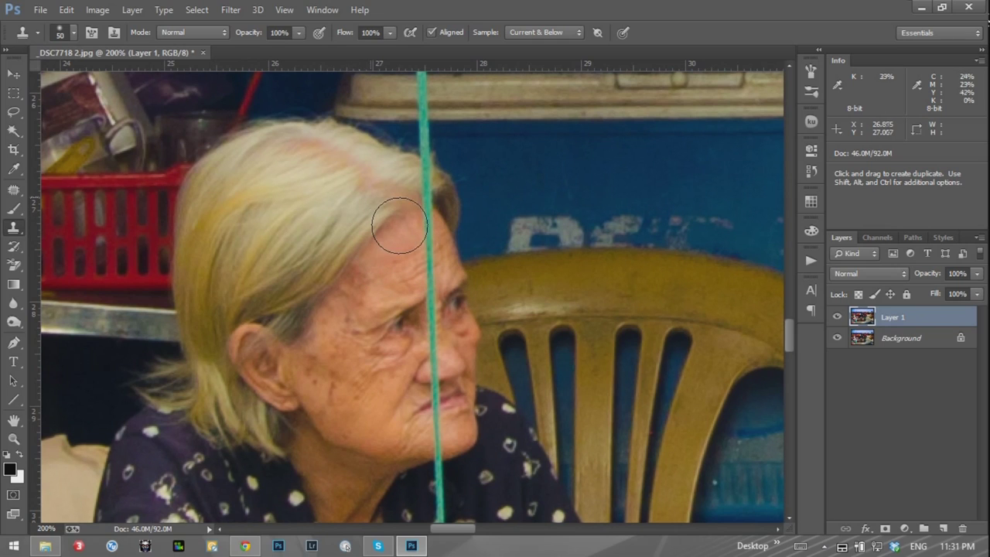
{"action": "scroll", "coordinate": [487, 150], "scroll_direction": "up", "scroll_amount": 3}
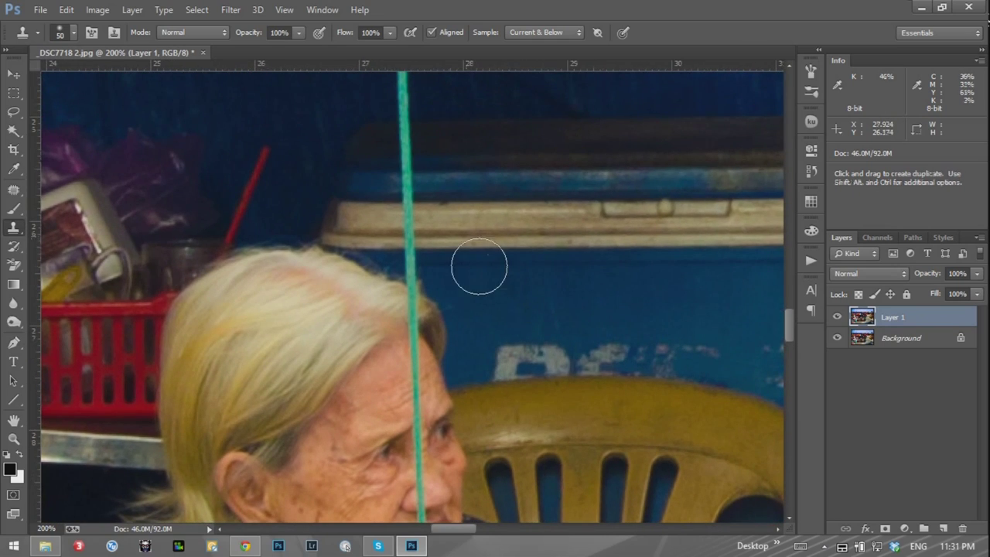
{"action": "key", "text": "alt"}
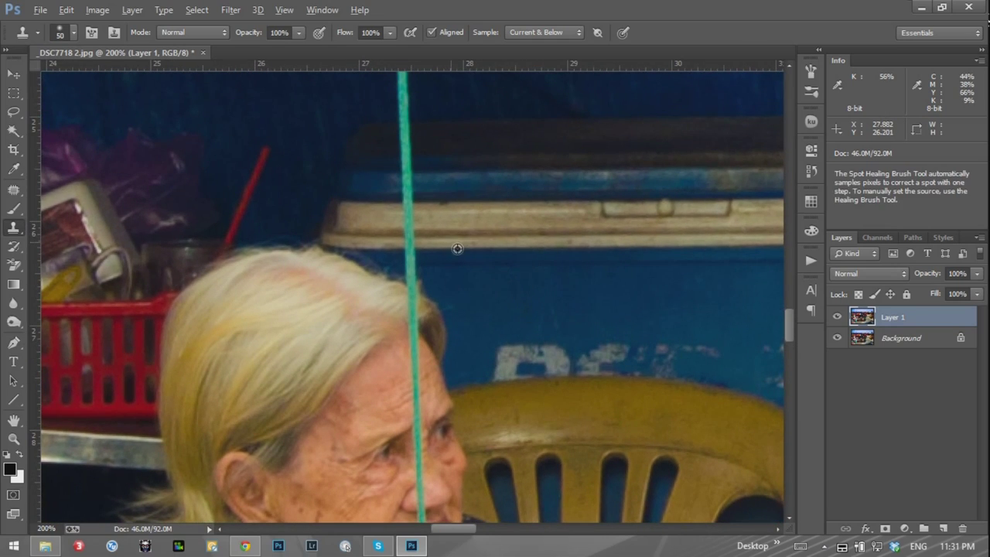
{"action": "left_click", "coordinate": [458, 246], "text": "alt"}
{"action": "key", "text": "bracketleft"}
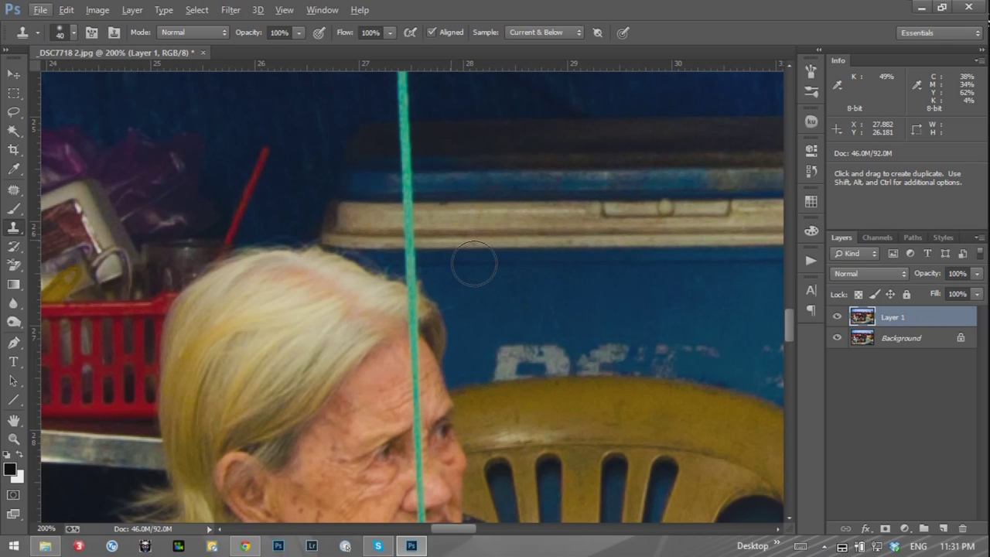
{"action": "key", "text": "alt"}
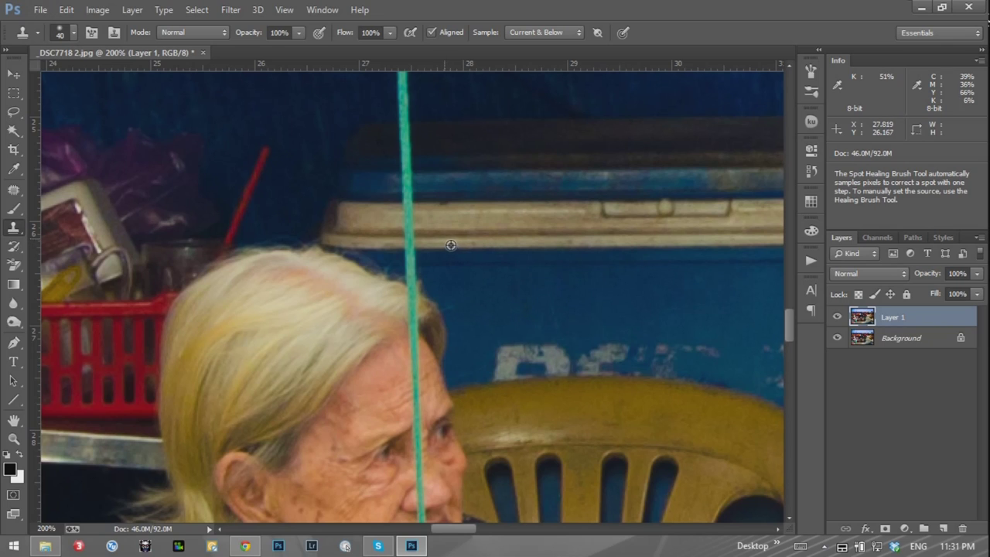
{"action": "left_click", "coordinate": [451, 246], "text": "alt"}
{"action": "mouse_move", "coordinate": [451, 266]}
{"action": "left_mouse_down"}
{"action": "mouse_move", "coordinate": [442, 237]}
{"action": "mouse_move", "coordinate": [444, 268]}
{"action": "mouse_move", "coordinate": [436, 264]}
{"action": "left_mouse_up"}
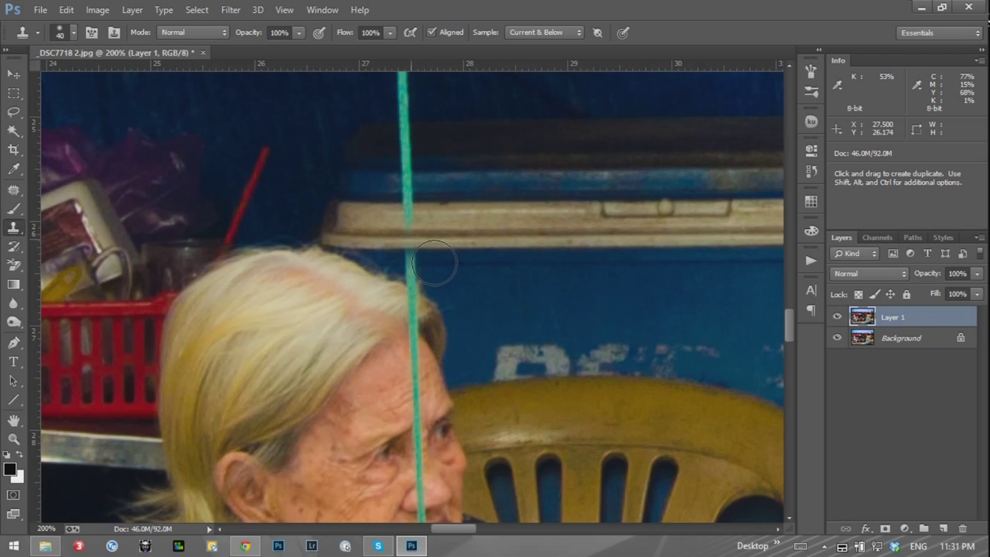
{"action": "mouse_move", "coordinate": [432, 266]}
{"action": "left_mouse_down"}
{"action": "mouse_move", "coordinate": [420, 218]}
{"action": "mouse_move", "coordinate": [426, 178]}
{"action": "mouse_move", "coordinate": [446, 164]}
{"action": "mouse_move", "coordinate": [414, 194]}
{"action": "mouse_move", "coordinate": [440, 177]}
{"action": "mouse_move", "coordinate": [431, 167]}
{"action": "mouse_move", "coordinate": [426, 179]}
{"action": "left_mouse_up"}
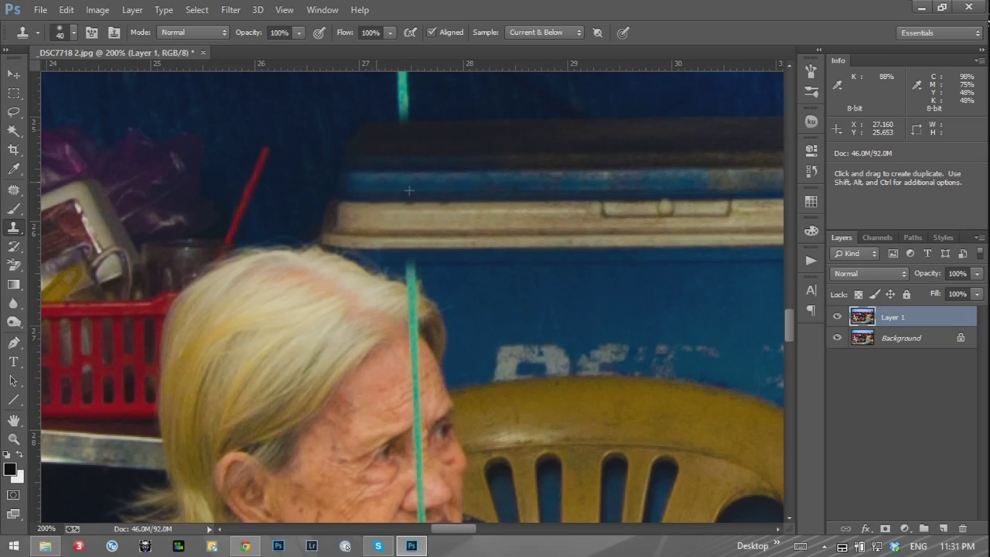
Clone the rest of the green string off the dark backdrop, then zoom out
{"action": "left_click_drag", "start_coordinate": [483, 162], "coordinate": [464, 376]}
{"action": "mouse_move", "coordinate": [425, 212]}
{"action": "left_mouse_down"}
{"action": "mouse_move", "coordinate": [374, 154]}
{"action": "mouse_move", "coordinate": [401, 294]}
{"action": "left_mouse_up"}
{"action": "left_click_drag", "start_coordinate": [403, 347], "coordinate": [407, 373]}
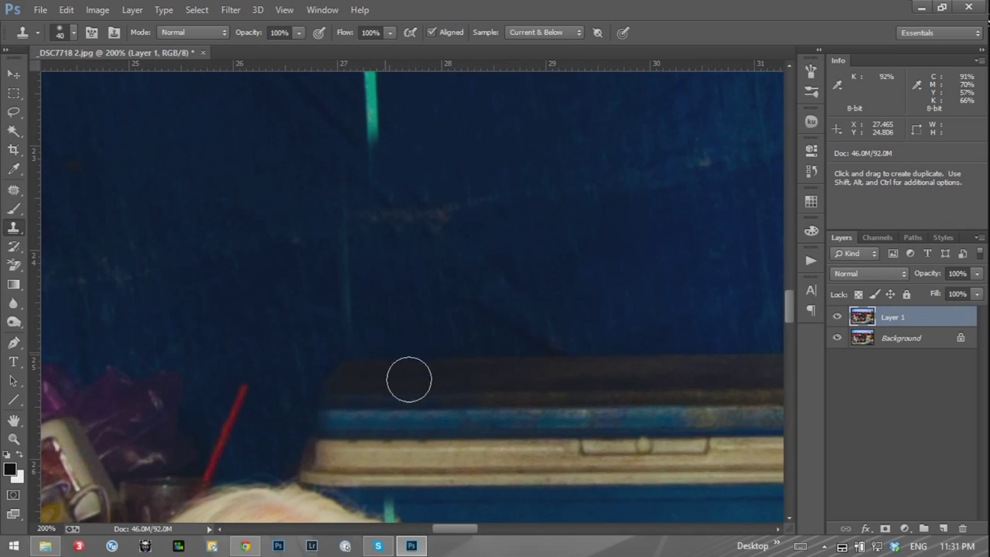
{"action": "left_click_drag", "start_coordinate": [382, 279], "coordinate": [366, 356]}
{"action": "left_click_drag", "start_coordinate": [477, 228], "coordinate": [464, 459]}
{"action": "mouse_move", "coordinate": [372, 174]}
{"action": "left_mouse_down"}
{"action": "mouse_move", "coordinate": [387, 260]}
{"action": "mouse_move", "coordinate": [379, 221]}
{"action": "mouse_move", "coordinate": [389, 400]}
{"action": "left_mouse_up"}
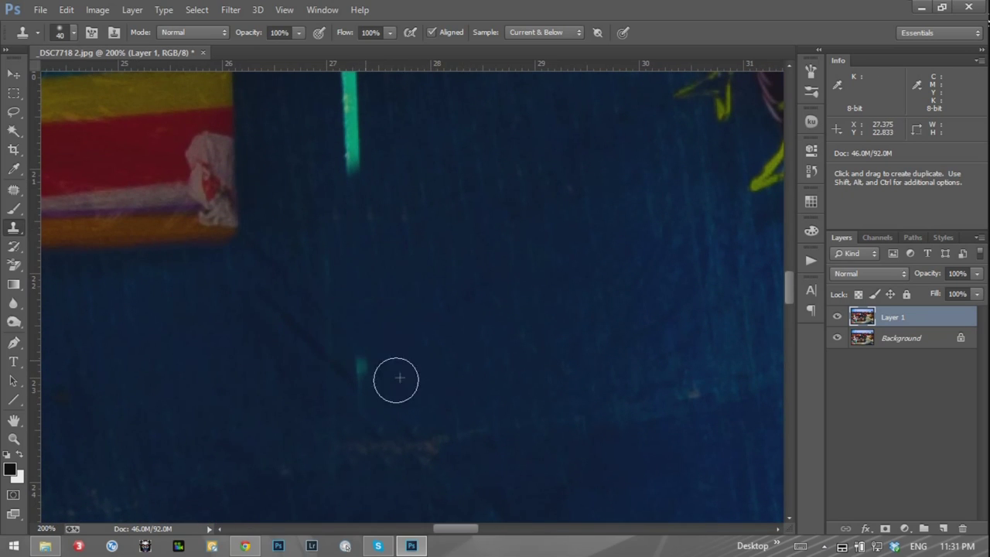
{"action": "left_click_drag", "start_coordinate": [447, 175], "coordinate": [470, 358]}
{"action": "left_click_drag", "start_coordinate": [476, 207], "coordinate": [475, 144]}
{"action": "left_click_drag", "start_coordinate": [442, 310], "coordinate": [407, 415]}
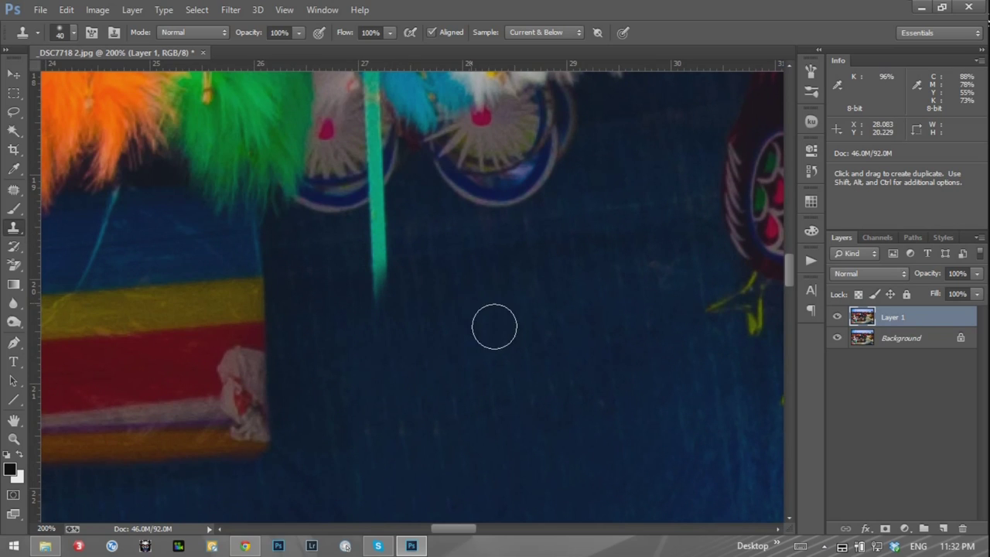
{"action": "left_click_drag", "start_coordinate": [379, 263], "coordinate": [402, 291]}
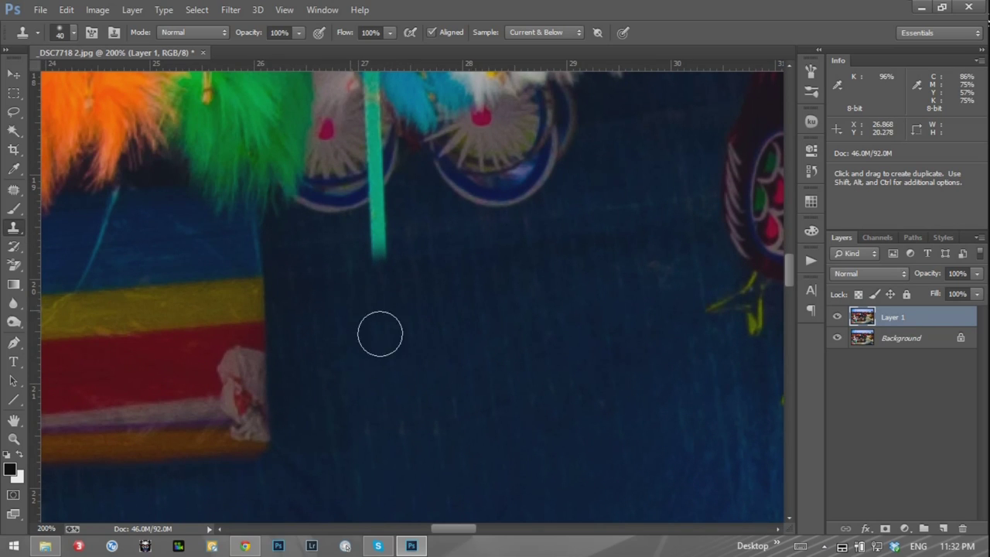
{"action": "key", "text": "z"}
{"action": "left_click_drag", "start_coordinate": [531, 336], "coordinate": [439, 348]}
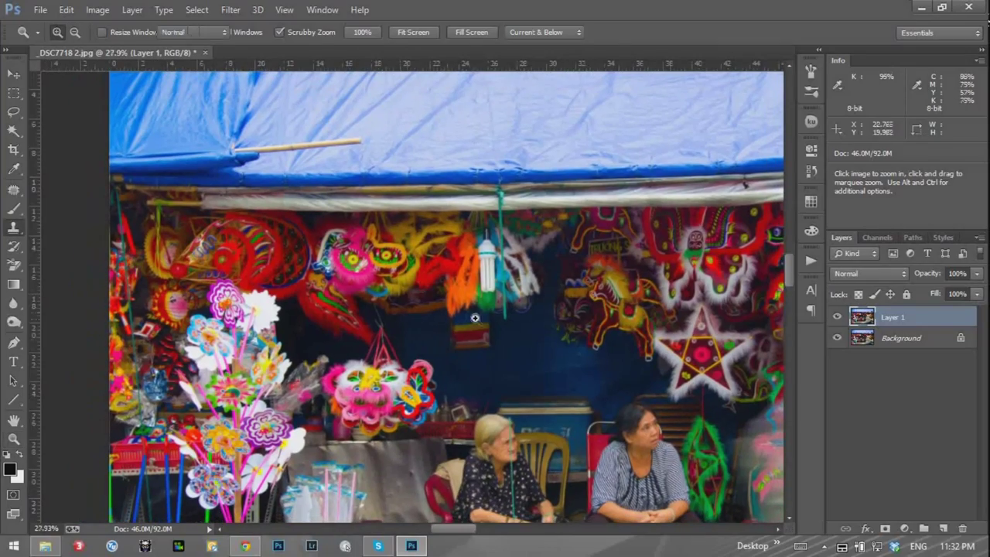
Zoom onto the top of the woman's head and clone over hair where the string passed
{"action": "key", "text": "s"}
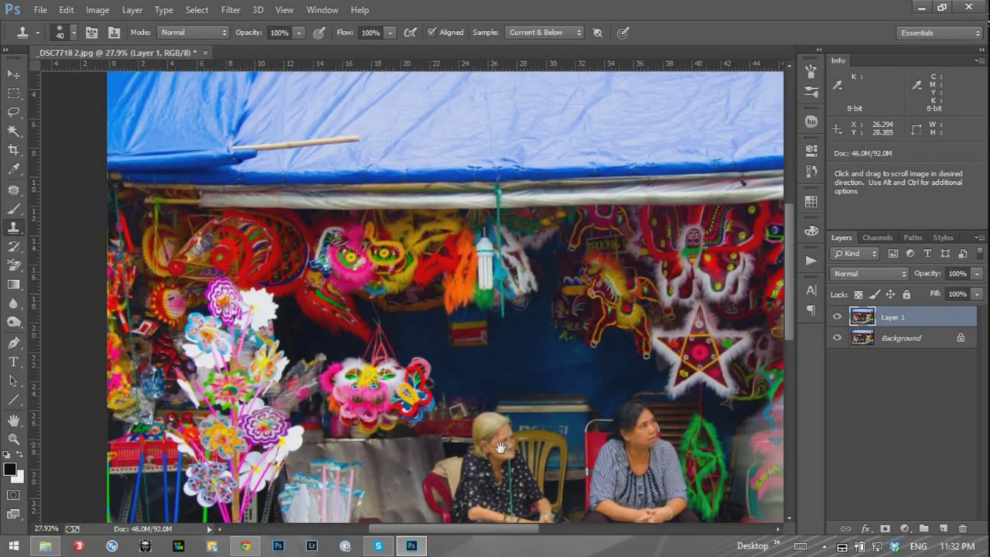
{"action": "scroll", "coordinate": [504, 338], "scroll_direction": "down", "scroll_amount": 5}
{"action": "key", "text": "z"}
{"action": "mouse_move", "coordinate": [500, 280]}
{"action": "left_mouse_down"}
{"action": "mouse_move", "coordinate": [610, 284]}
{"action": "mouse_move", "coordinate": [597, 259]}
{"action": "left_mouse_up"}
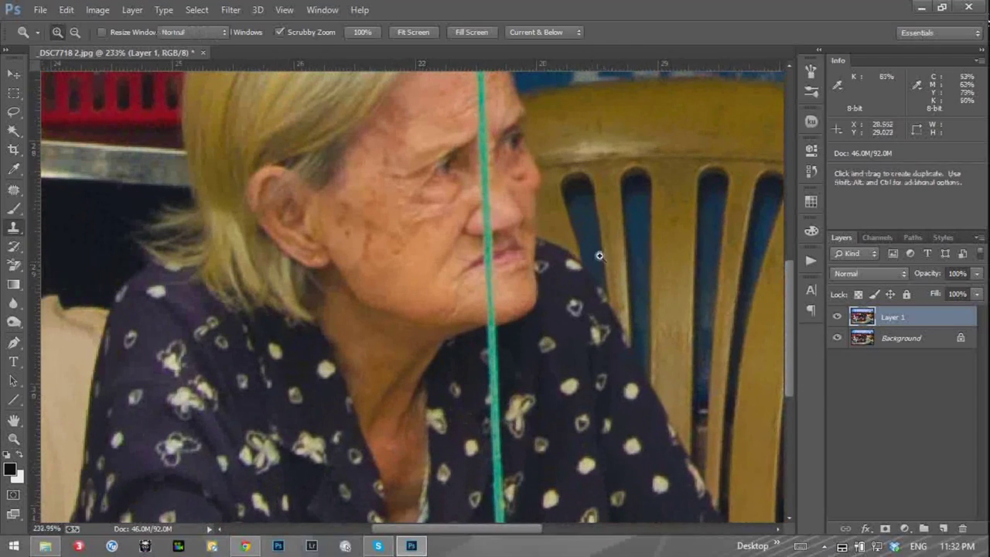
{"action": "key", "text": "s"}
{"action": "left_click_drag", "start_coordinate": [557, 150], "coordinate": [565, 354]}
{"action": "left_click_drag", "start_coordinate": [445, 240], "coordinate": [410, 201]}
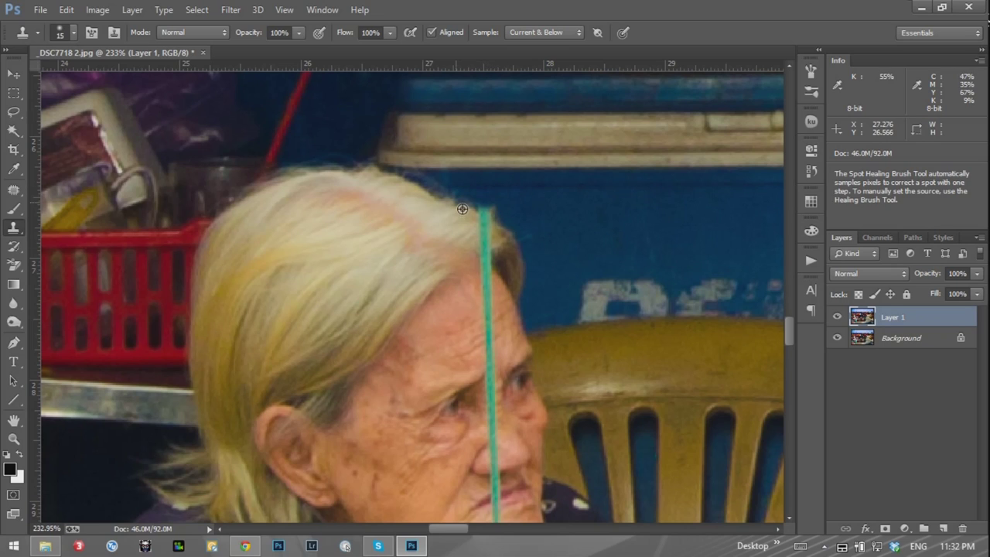
Clone the string's top off her hair at brush 30, resampling hair near her forehead
{"action": "key", "text": "]"}
{"action": "key", "text": "]"}
{"action": "left_click", "coordinate": [452, 208], "text": "alt"}
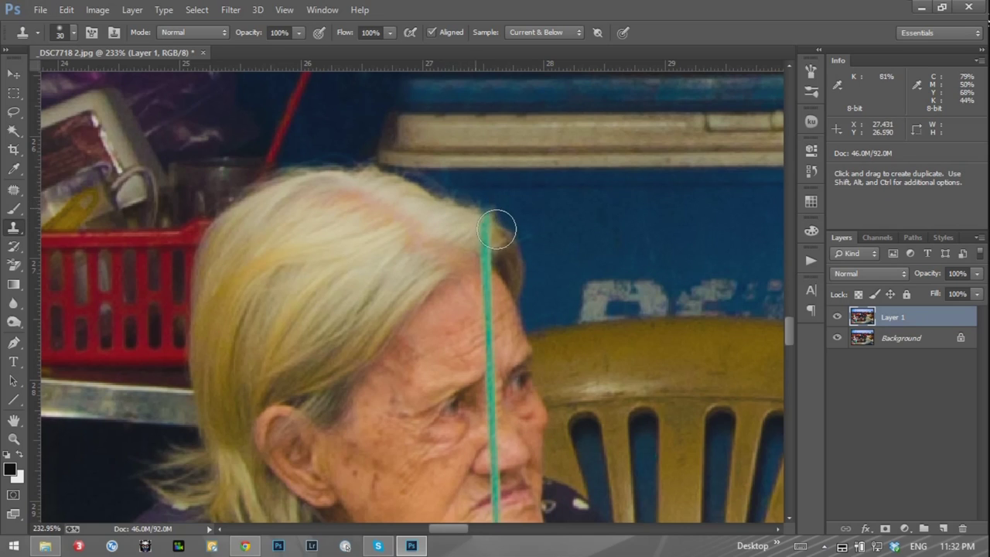
{"action": "left_click_drag", "start_coordinate": [505, 232], "coordinate": [504, 266]}
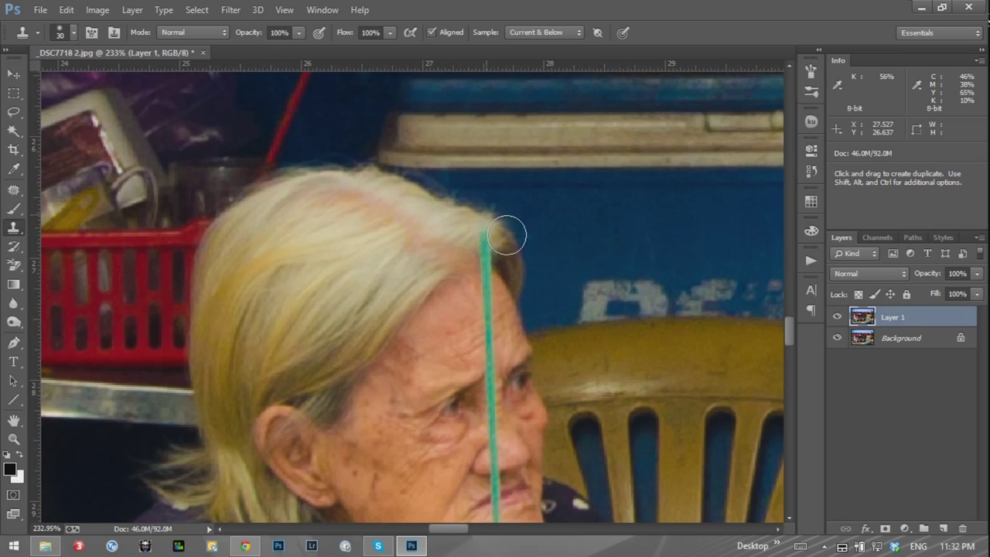
{"action": "left_click", "coordinate": [413, 289], "text": "alt"}
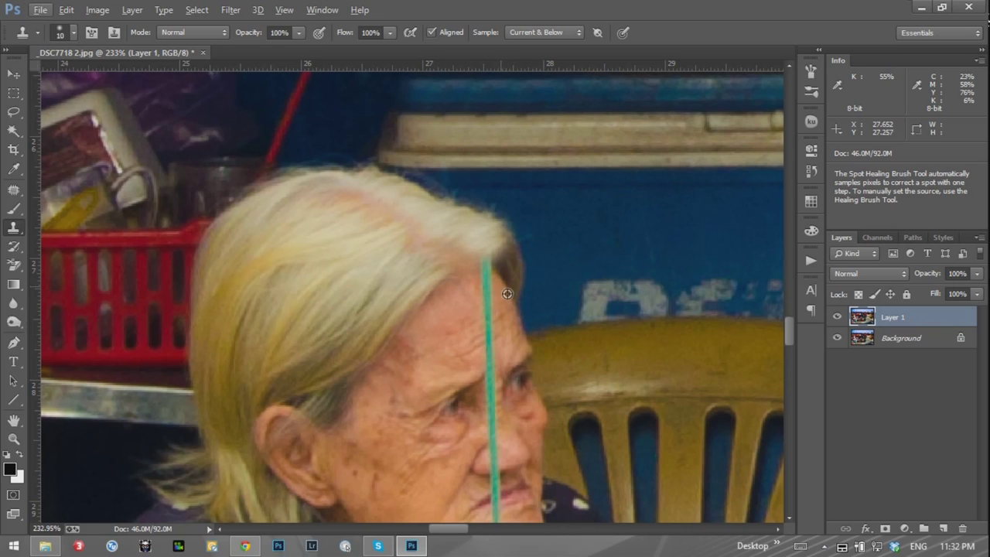
{"action": "left_click", "coordinate": [504, 284], "text": "alt"}
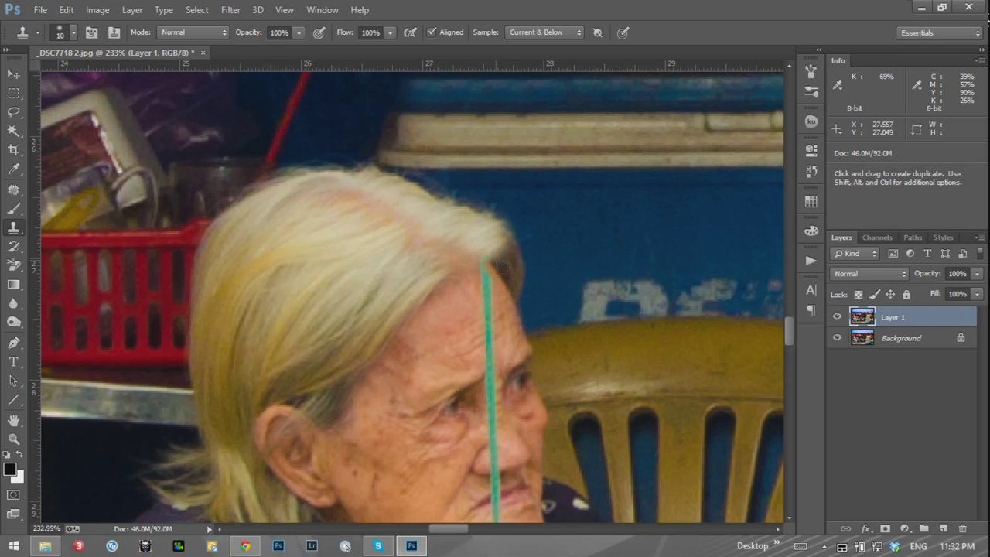
{"action": "key", "text": "alt"}
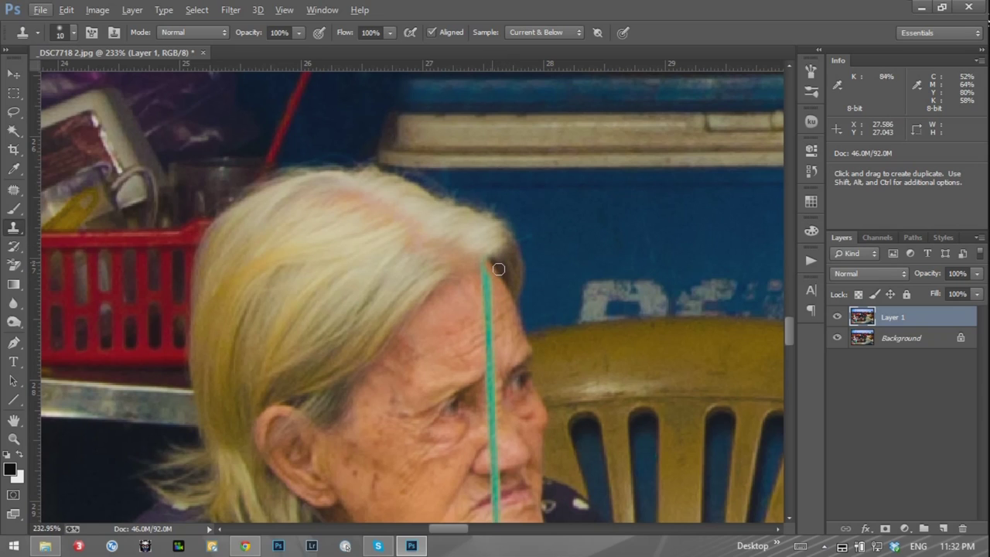
{"action": "key", "text": "alt"}
{"action": "left_click", "coordinate": [480, 283], "text": "alt"}
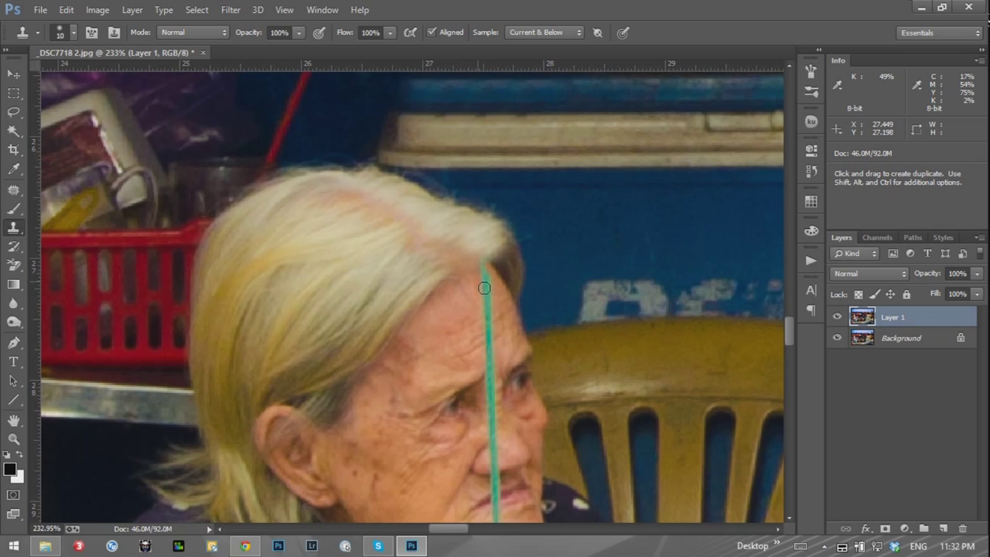
{"action": "left_click", "coordinate": [474, 287], "text": "alt"}
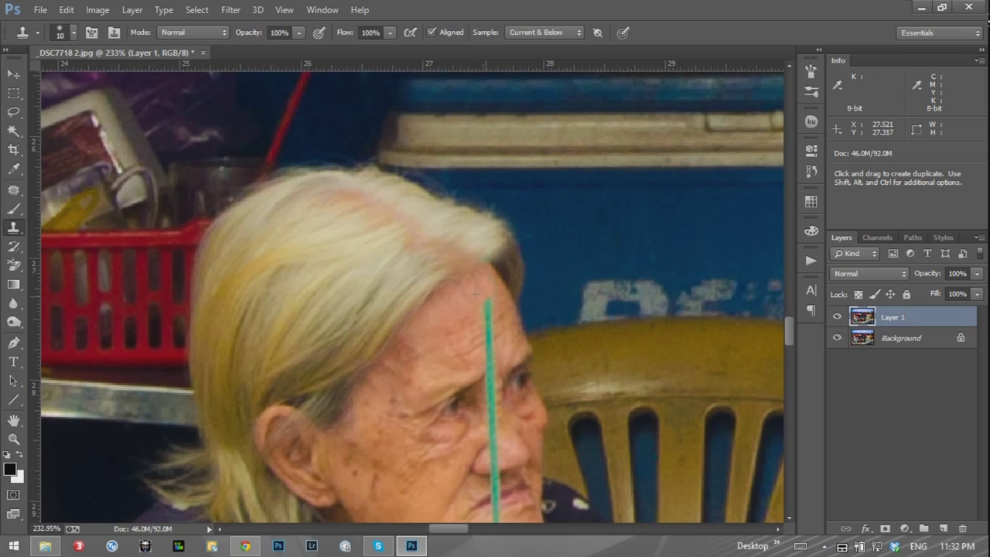
{"action": "left_click", "coordinate": [480, 341], "text": "alt"}
{"action": "scroll", "coordinate": [449, 327], "scroll_direction": "down", "scroll_amount": 5}
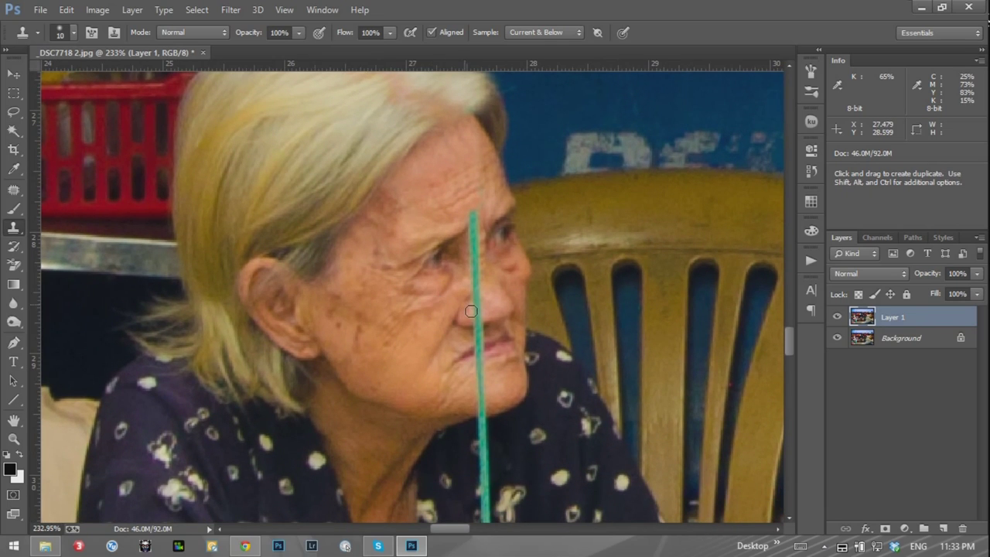
Zoom in on the woman's eyes and clone skin over the green string beside her eye
{"action": "left_click", "coordinate": [498, 192], "text": "alt"}
{"action": "left_click_drag", "start_coordinate": [499, 331], "coordinate": [495, 297]}
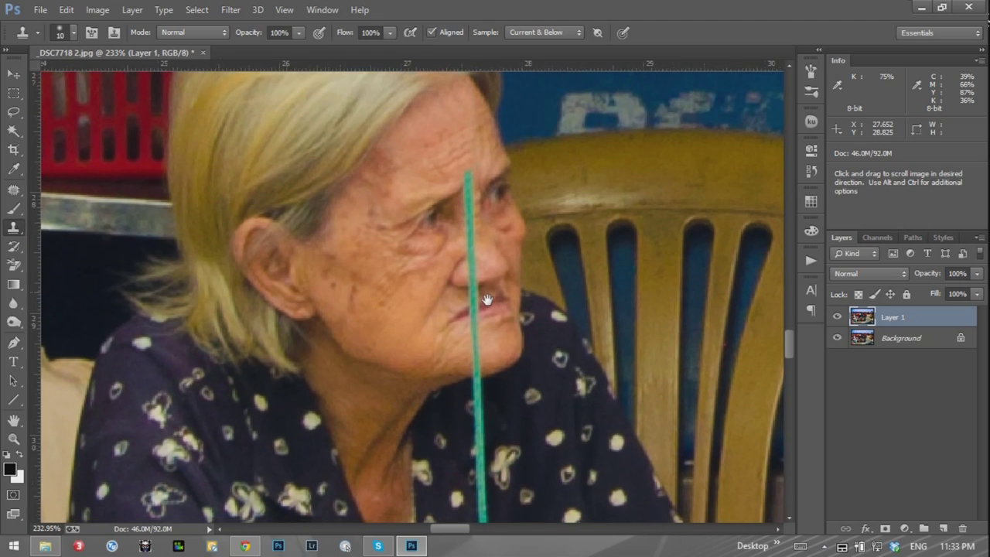
{"action": "left_click", "coordinate": [13, 439]}
{"action": "mouse_move", "coordinate": [498, 213]}
{"action": "left_mouse_down"}
{"action": "mouse_move", "coordinate": [547, 222]}
{"action": "mouse_move", "coordinate": [499, 235]}
{"action": "left_mouse_up"}
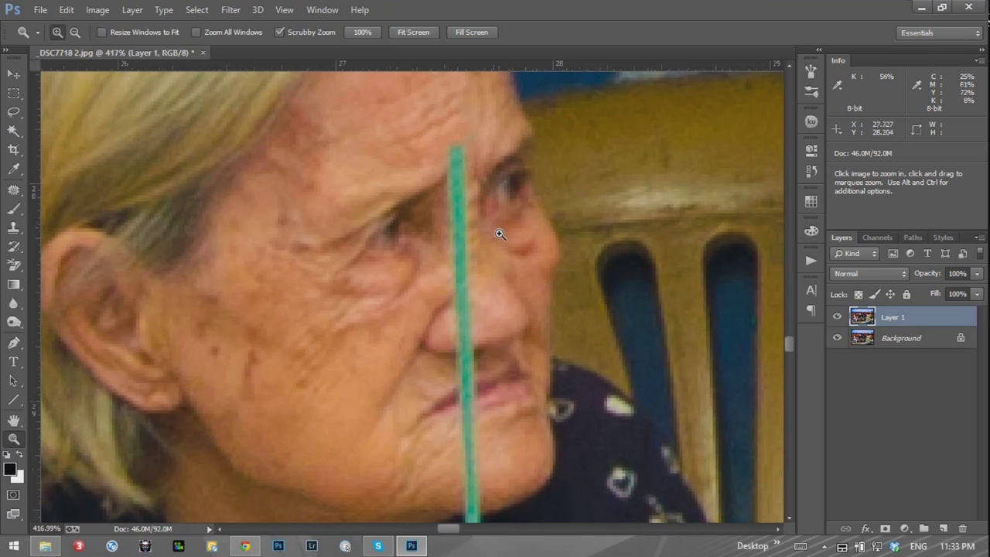
{"action": "left_click", "coordinate": [13, 228]}
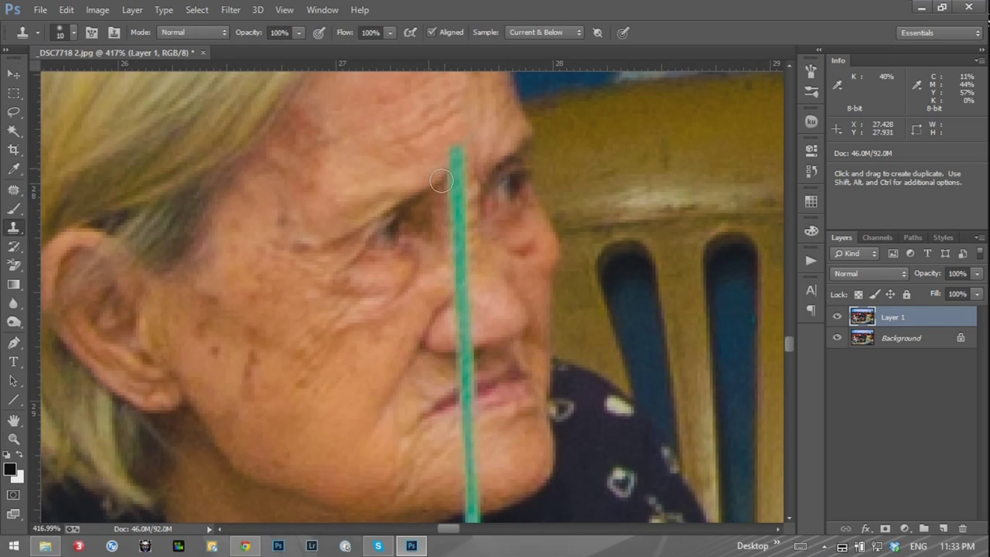
{"action": "left_click", "coordinate": [492, 138], "text": "alt"}
{"action": "left_click_drag", "start_coordinate": [465, 150], "coordinate": [470, 215]}
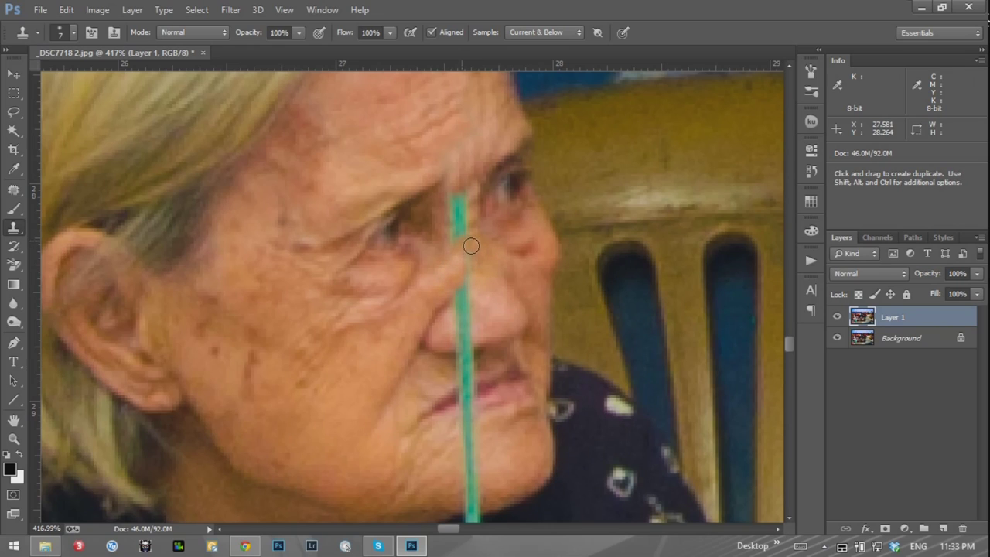
Retouch the string between the eyes, undoing two bad clone strokes and resampling nearby skin
{"action": "left_click", "coordinate": [478, 187], "text": "alt"}
{"action": "left_click", "coordinate": [467, 221]}
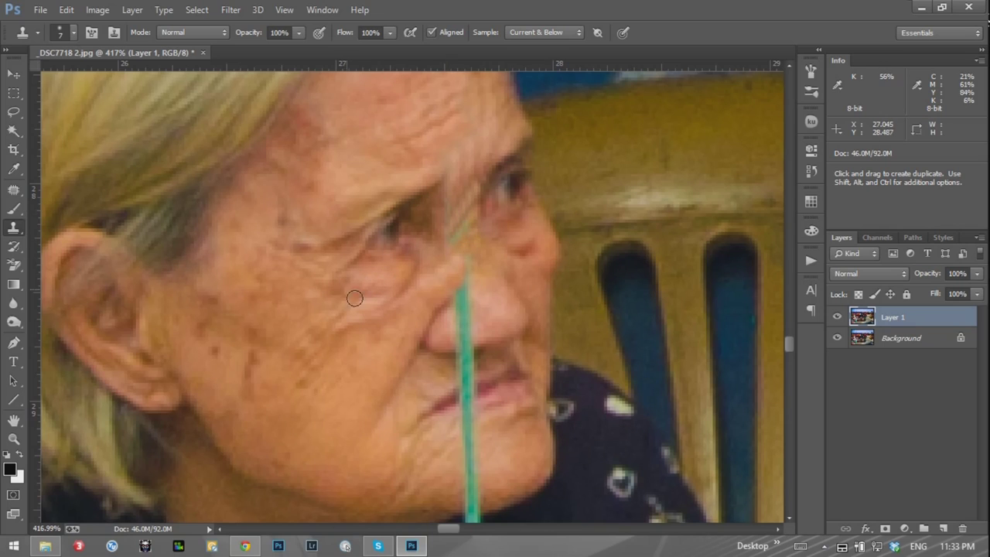
{"action": "key", "text": "ctrl+z"}
{"action": "key", "text": "ctrl+alt+z"}
{"action": "key", "text": "ctrl+alt+z"}
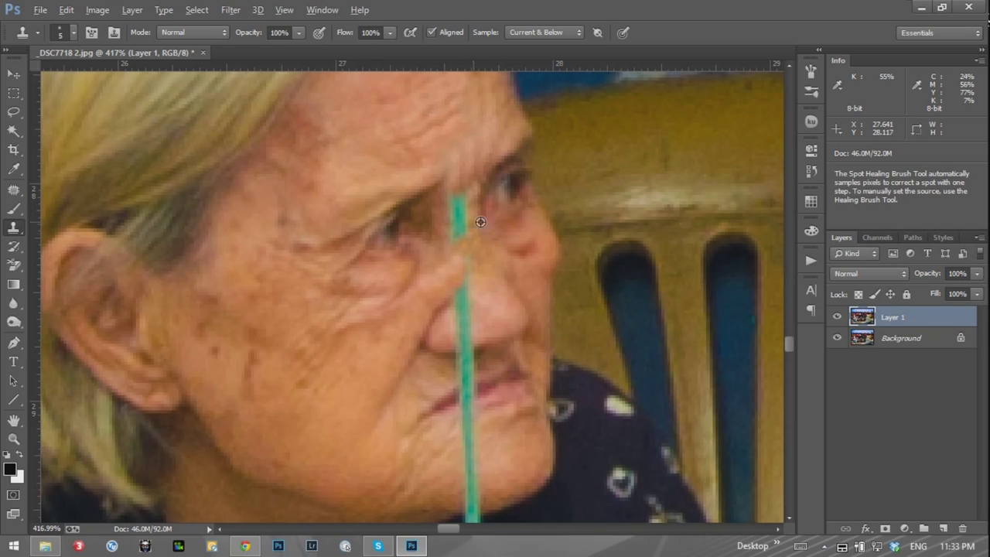
{"action": "left_click", "coordinate": [478, 208], "text": "alt"}
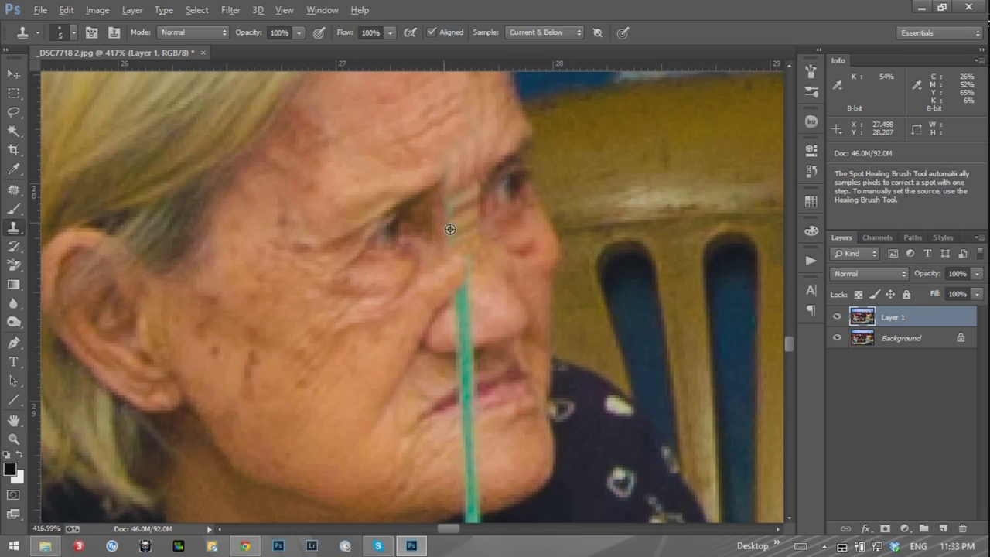
{"action": "left_click", "coordinate": [448, 226], "text": "alt"}
Clone the string off the nose bridge at 86% opacity, then restore opacity to 100%
{"action": "left_click_drag", "start_coordinate": [482, 261], "coordinate": [469, 229]}
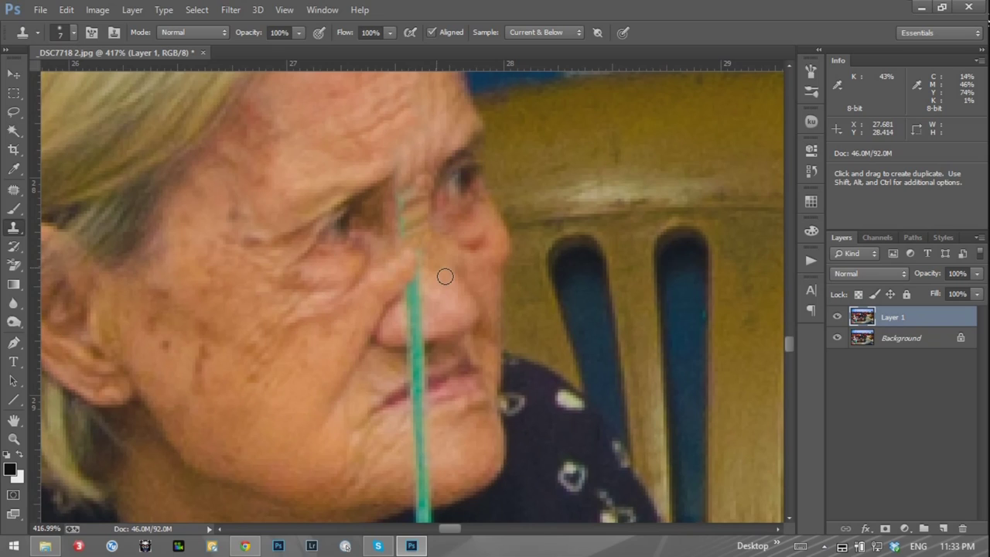
{"action": "left_click_drag", "start_coordinate": [258, 34], "coordinate": [279, 36]}
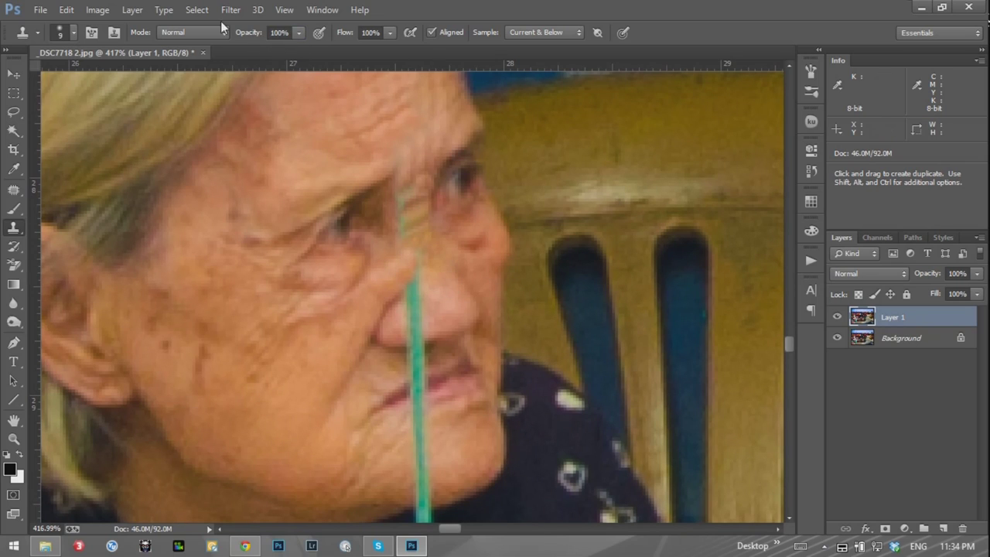
{"action": "left_click_drag", "start_coordinate": [258, 35], "coordinate": [244, 36]}
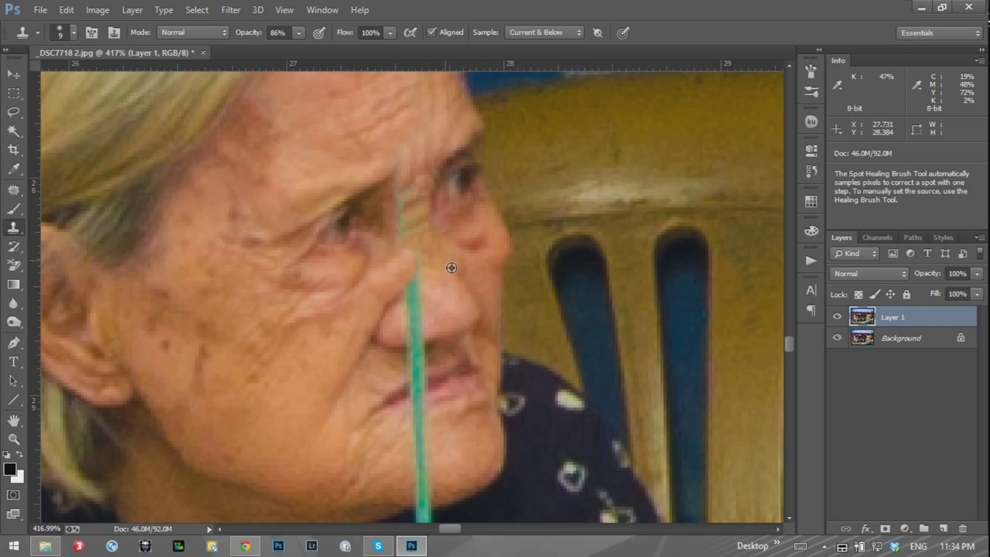
{"action": "left_click_drag", "start_coordinate": [420, 230], "coordinate": [446, 268]}
{"action": "left_click", "coordinate": [397, 267], "text": "alt"}
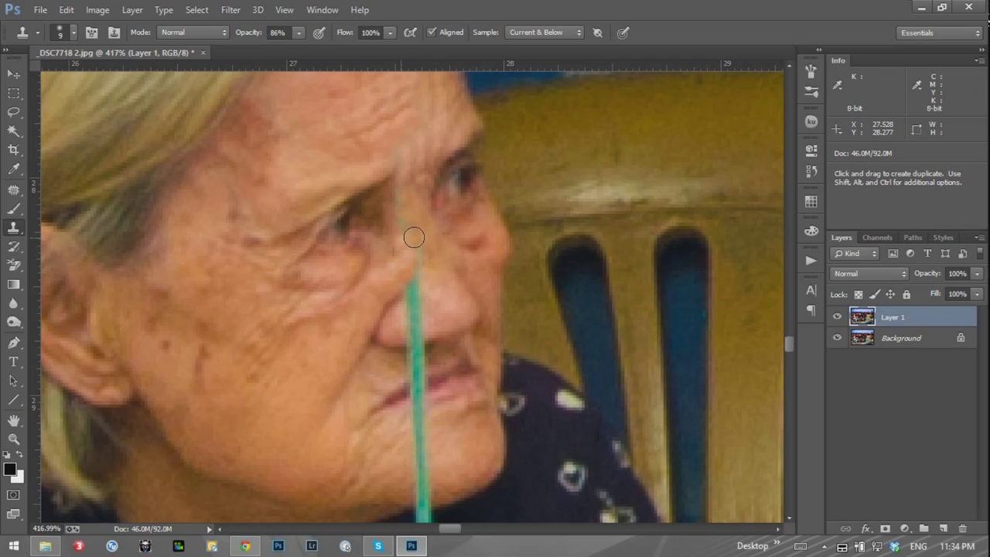
{"action": "left_click", "coordinate": [450, 280], "text": "alt"}
{"action": "left_click_drag", "start_coordinate": [431, 276], "coordinate": [421, 311]}
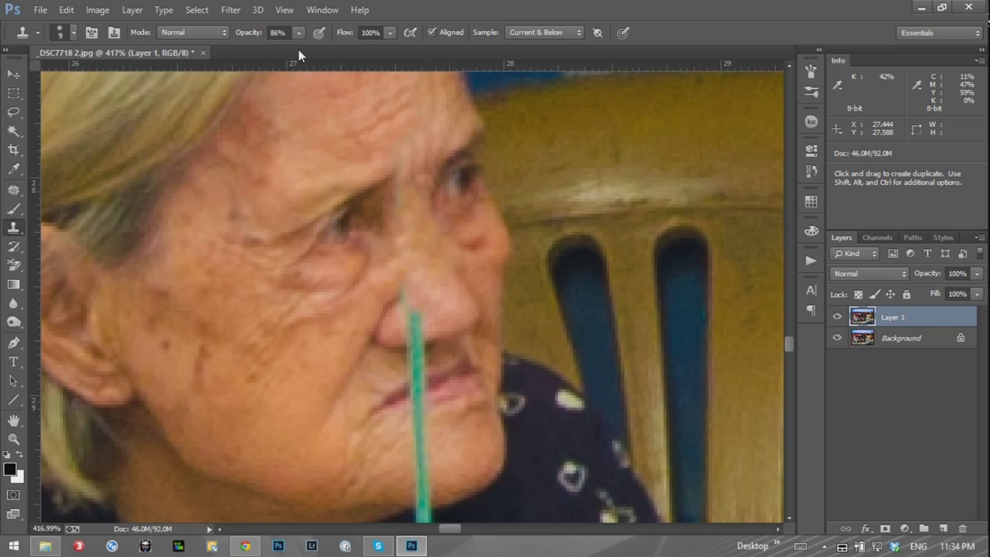
{"action": "left_click_drag", "start_coordinate": [263, 34], "coordinate": [288, 34]}
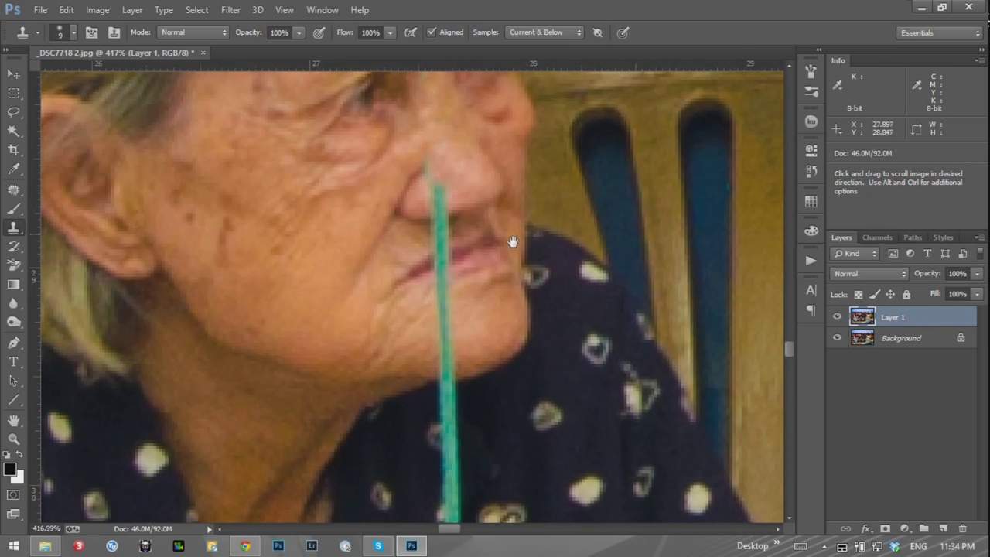
{"action": "left_click_drag", "start_coordinate": [486, 371], "coordinate": [513, 239]}
Sample skin beside the nose and lips and clone the teal string off the nose tip and upper lip
{"action": "left_click", "coordinate": [464, 203], "text": "alt"}
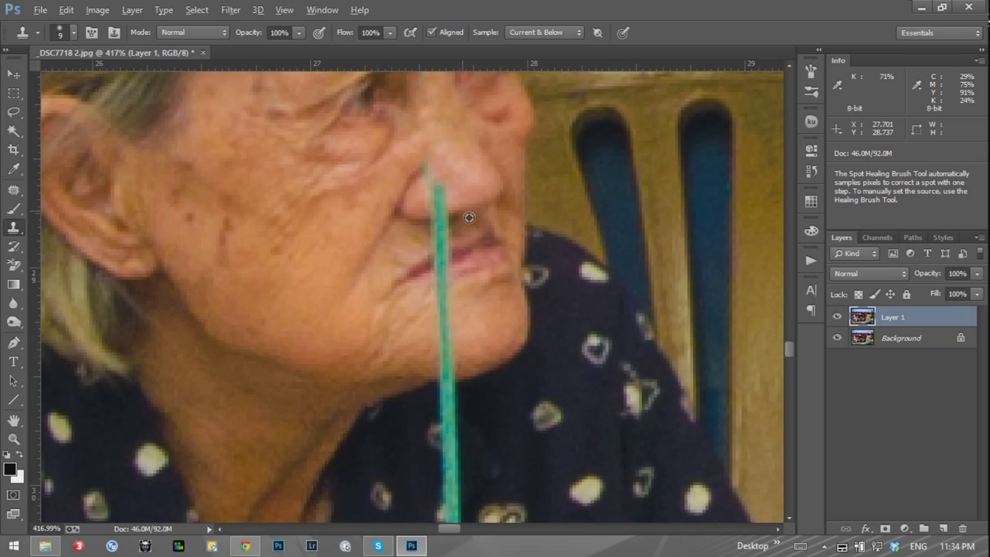
{"action": "left_click_drag", "start_coordinate": [442, 218], "coordinate": [447, 208]}
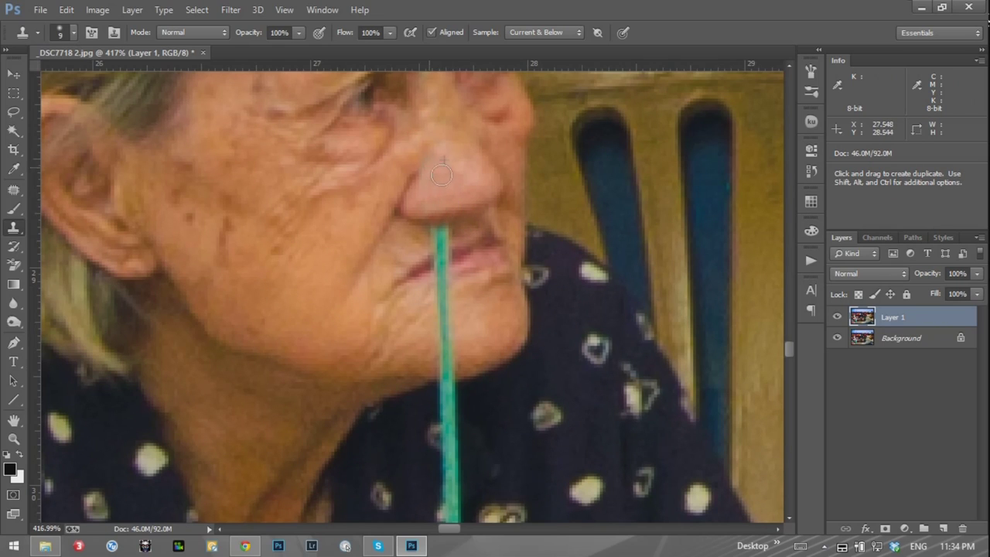
{"action": "left_click_drag", "start_coordinate": [467, 332], "coordinate": [475, 294]}
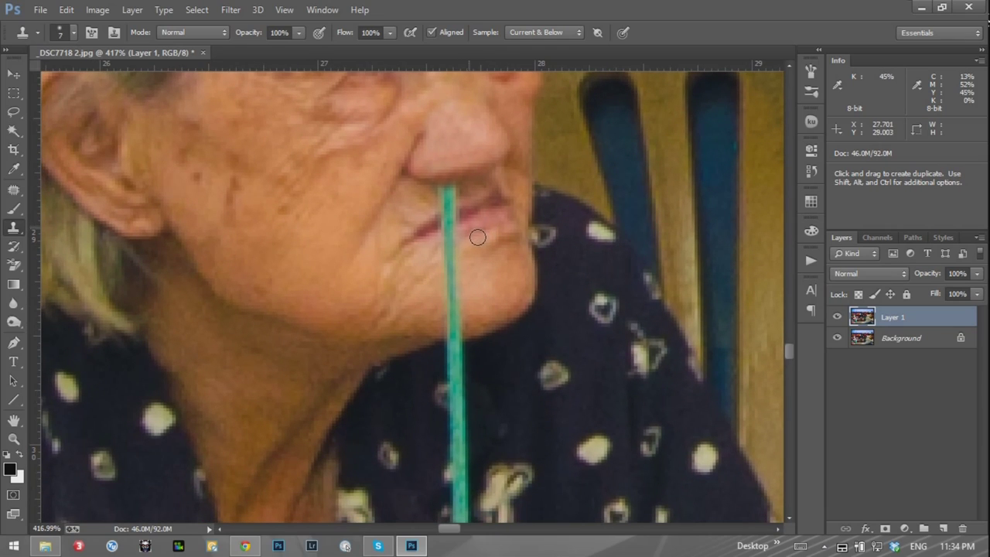
{"action": "left_click", "coordinate": [438, 239], "text": "alt"}
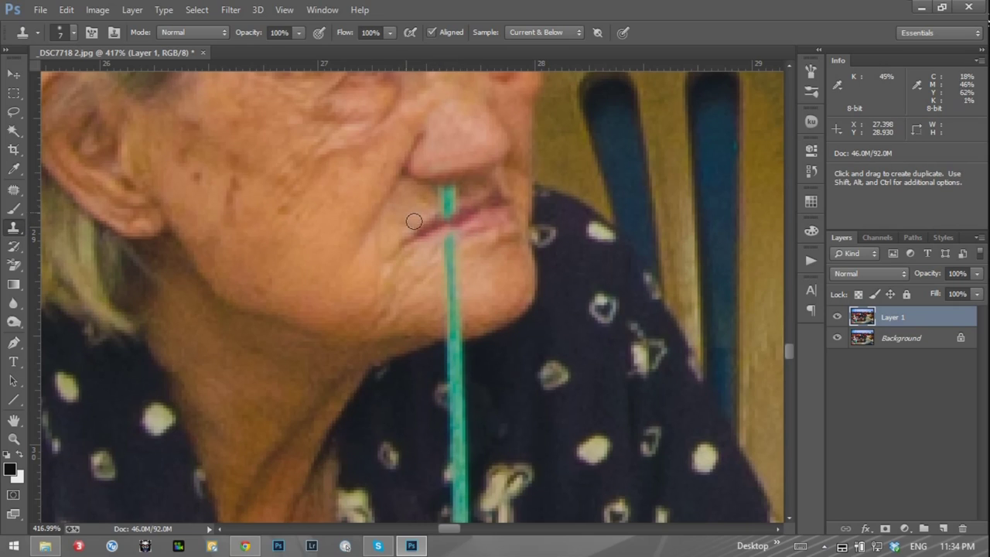
{"action": "left_click", "coordinate": [489, 225], "text": "alt"}
{"action": "left_click", "coordinate": [474, 198], "text": "alt"}
{"action": "left_click", "coordinate": [450, 192]}
{"action": "left_click_drag", "start_coordinate": [460, 195], "coordinate": [438, 197]}
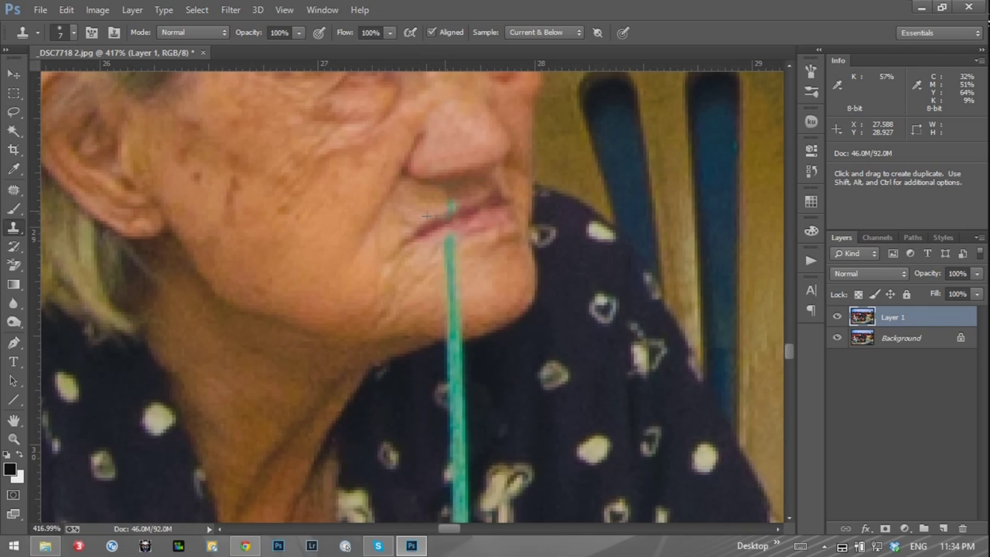
{"action": "left_click_drag", "start_coordinate": [488, 312], "coordinate": [504, 233]}
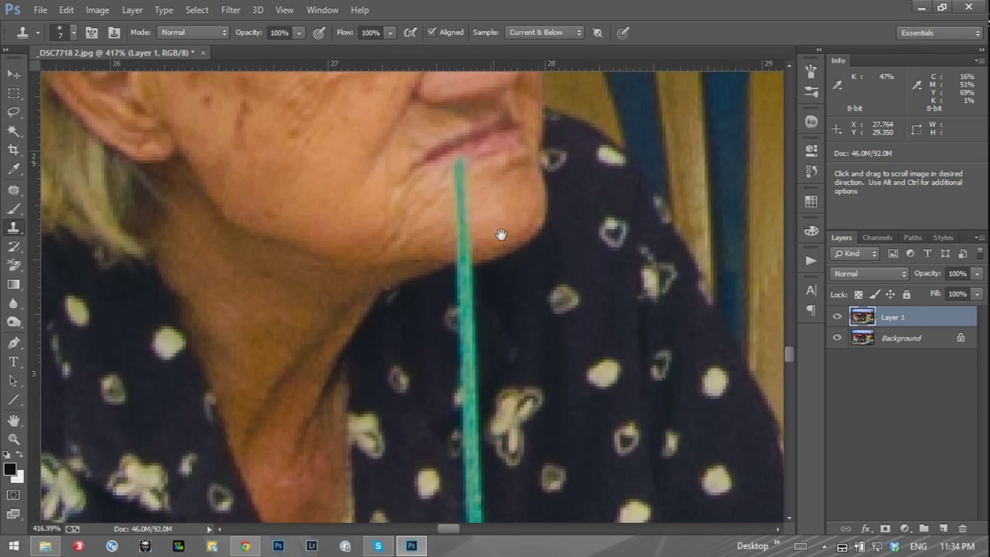
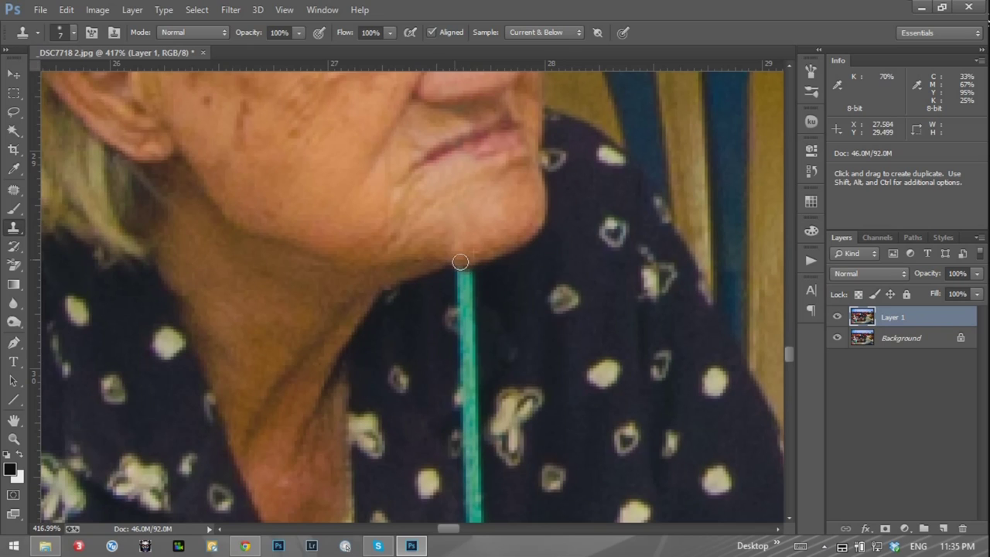
Clone over the rope just below the chin and down the shirt, enlarging the brush
{"action": "scroll", "coordinate": [507, 252], "scroll_direction": "down", "scroll_amount": 2}
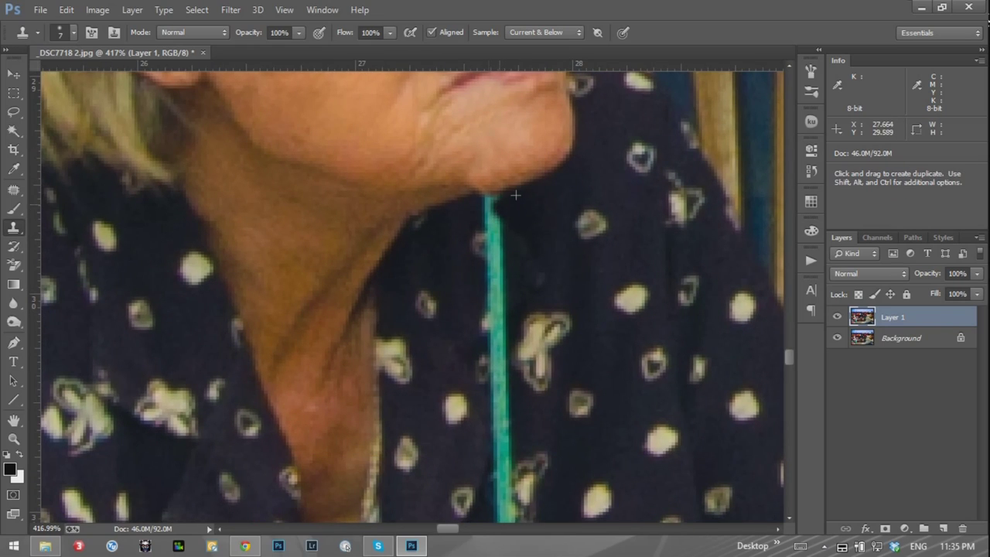
{"action": "mouse_move", "coordinate": [493, 214]}
{"action": "left_mouse_down"}
{"action": "mouse_move", "coordinate": [456, 265]}
{"action": "mouse_move", "coordinate": [500, 224]}
{"action": "mouse_move", "coordinate": [505, 267]}
{"action": "left_mouse_up"}
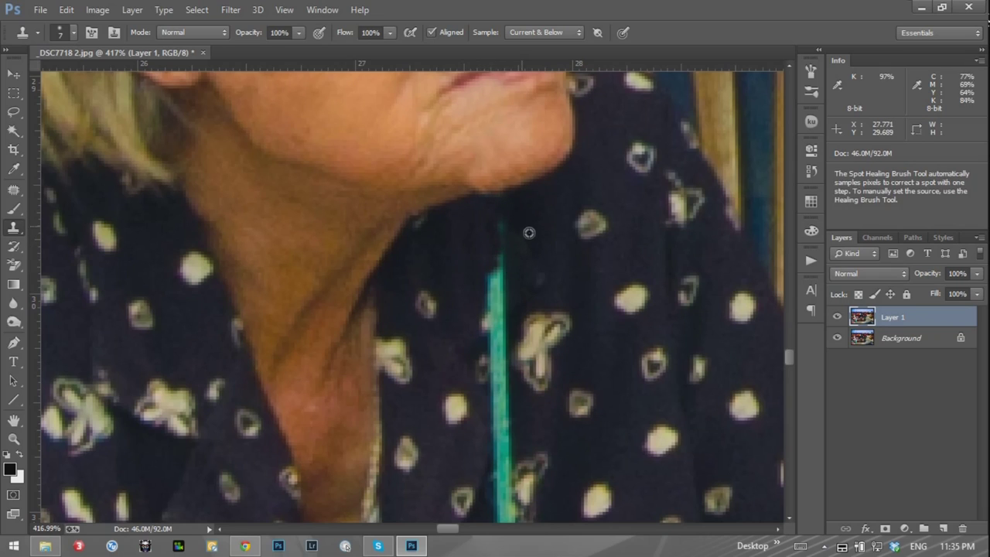
{"action": "left_click_drag", "start_coordinate": [505, 274], "coordinate": [508, 292]}
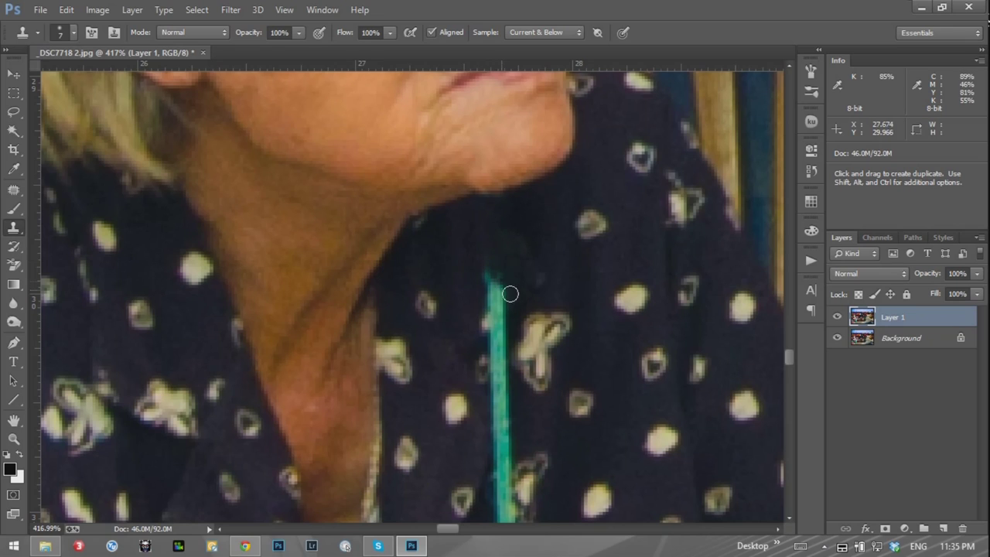
{"action": "mouse_move", "coordinate": [526, 349]}
{"action": "left_mouse_down"}
{"action": "mouse_move", "coordinate": [535, 233]}
{"action": "mouse_move", "coordinate": [538, 254]}
{"action": "mouse_move", "coordinate": [559, 237]}
{"action": "left_mouse_up"}
{"action": "key", "text": "bracketright"}
{"action": "key", "text": "bracketright"}
{"action": "key", "text": "bracketright"}
{"action": "key", "text": "j"}
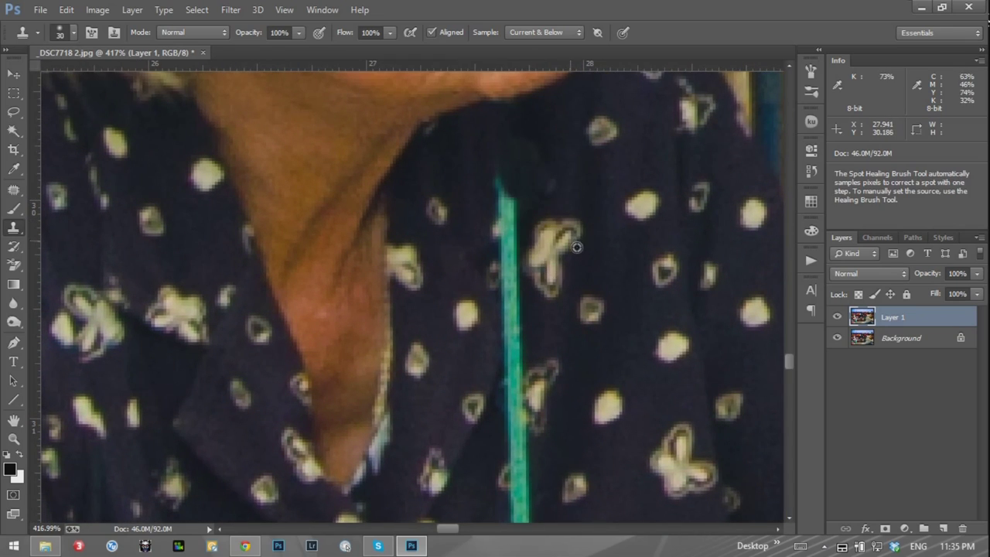
Resample shirt fabric beside the rope and repaint its top, undoing a bad stroke
{"action": "left_click", "coordinate": [474, 203], "text": "alt"}
{"action": "left_click_drag", "start_coordinate": [507, 197], "coordinate": [538, 245]}
{"action": "key", "text": "ctrl+alt+z"}
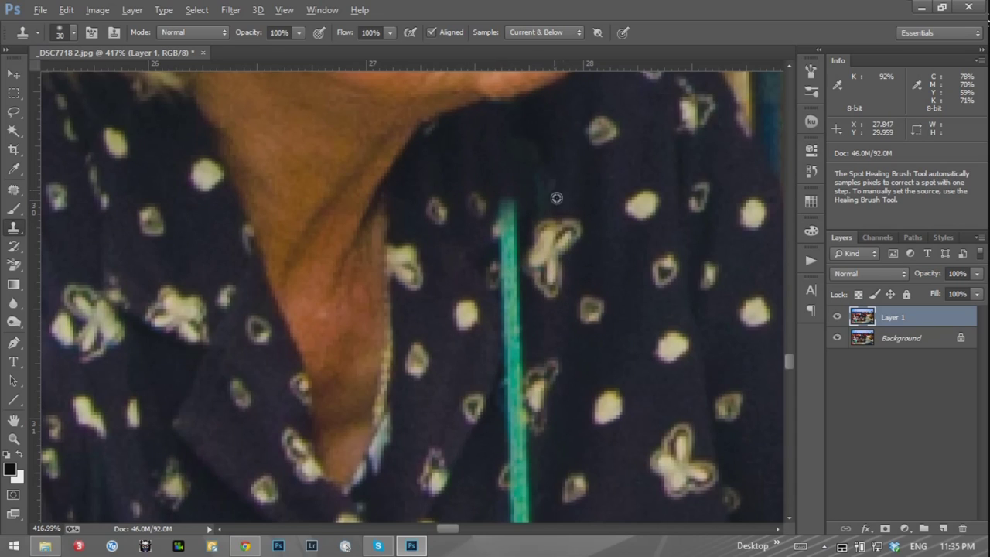
{"action": "key", "text": "j"}
{"action": "left_click_drag", "start_coordinate": [579, 230], "coordinate": [546, 271]}
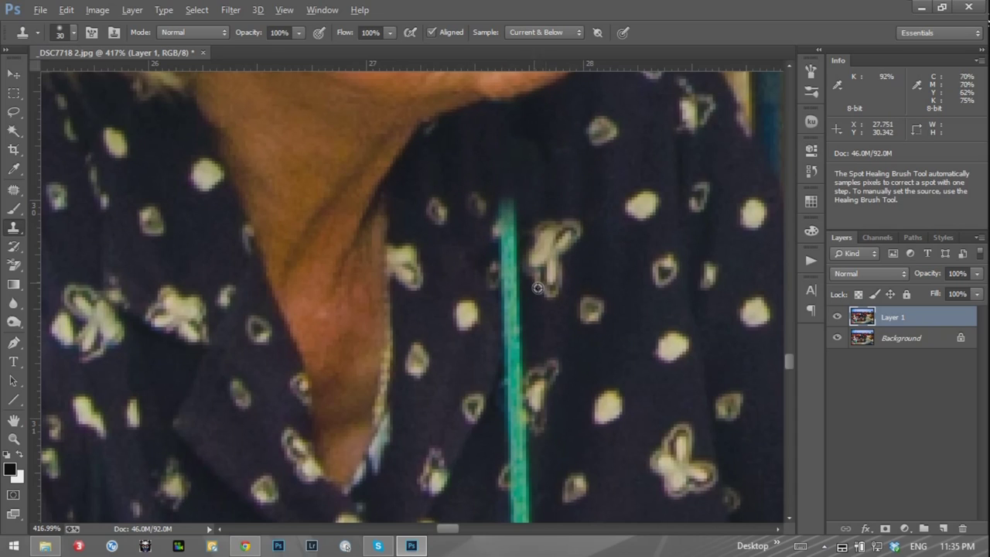
Clone fabric down the shirt, undo those strokes, shrink the brush to 10, and zoom out
{"action": "left_click", "coordinate": [561, 314]}
{"action": "key", "text": "s"}
{"action": "mouse_move", "coordinate": [556, 369]}
{"action": "left_mouse_down"}
{"action": "mouse_move", "coordinate": [545, 294]}
{"action": "mouse_move", "coordinate": [557, 255]}
{"action": "mouse_move", "coordinate": [578, 281]}
{"action": "left_mouse_up"}
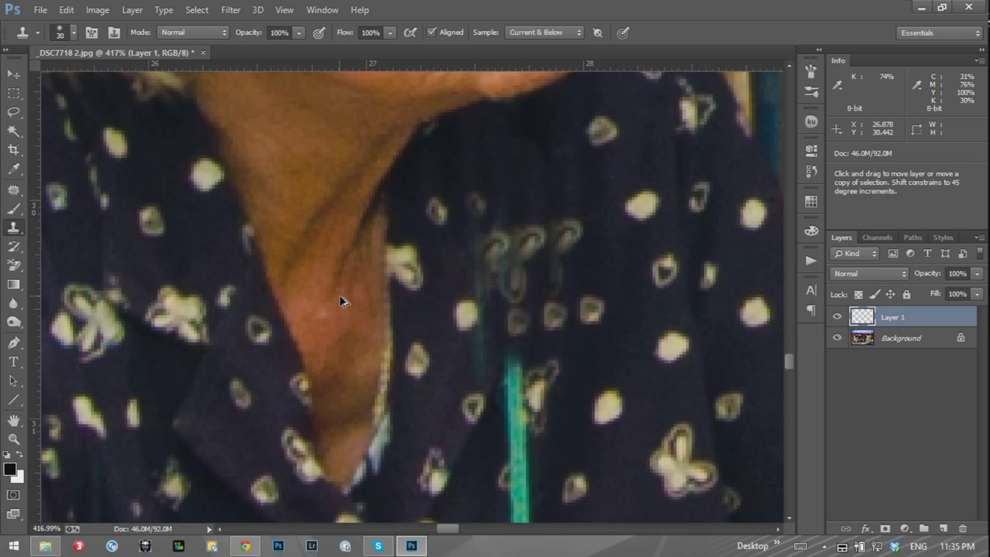
{"action": "key", "text": "ctrl+alt+z"}
{"action": "key", "text": "ctrl+alt+z"}
{"action": "key", "text": "ctrl+alt+z"}
{"action": "key", "text": "ctrl+alt+z"}
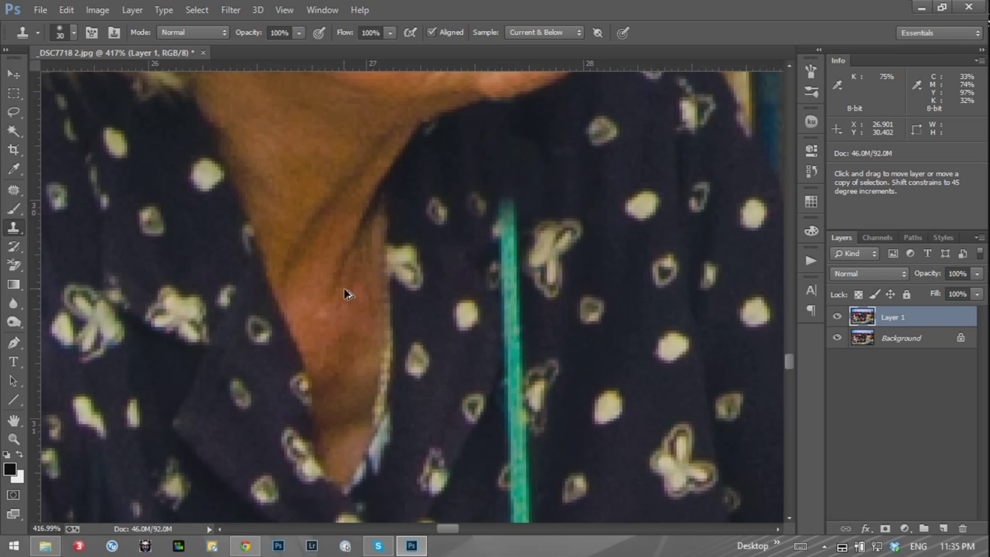
{"action": "key", "text": "bracketleft"}
{"action": "key", "text": "bracketleft"}
{"action": "key", "text": "bracketleft"}
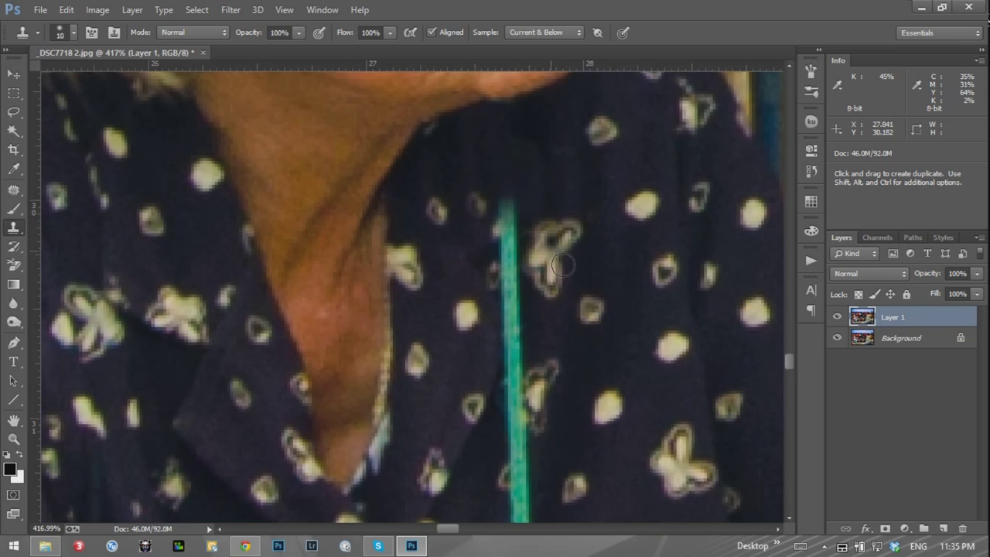
{"action": "mouse_move", "coordinate": [561, 385]}
{"action": "left_mouse_down"}
{"action": "mouse_move", "coordinate": [535, 236]}
{"action": "mouse_move", "coordinate": [530, 301]}
{"action": "left_mouse_up"}
{"action": "key", "text": "z"}
{"action": "mouse_move", "coordinate": [595, 281]}
{"action": "left_mouse_down"}
{"action": "mouse_move", "coordinate": [513, 298]}
{"action": "mouse_move", "coordinate": [570, 297]}
{"action": "mouse_move", "coordinate": [578, 287]}
{"action": "mouse_move", "coordinate": [559, 320]}
{"action": "mouse_move", "coordinate": [541, 192]}
{"action": "left_mouse_up"}
Zoom in on the arm and clone shirt fabric over the rope above the forearm
{"action": "left_click_drag", "start_coordinate": [542, 410], "coordinate": [542, 270]}
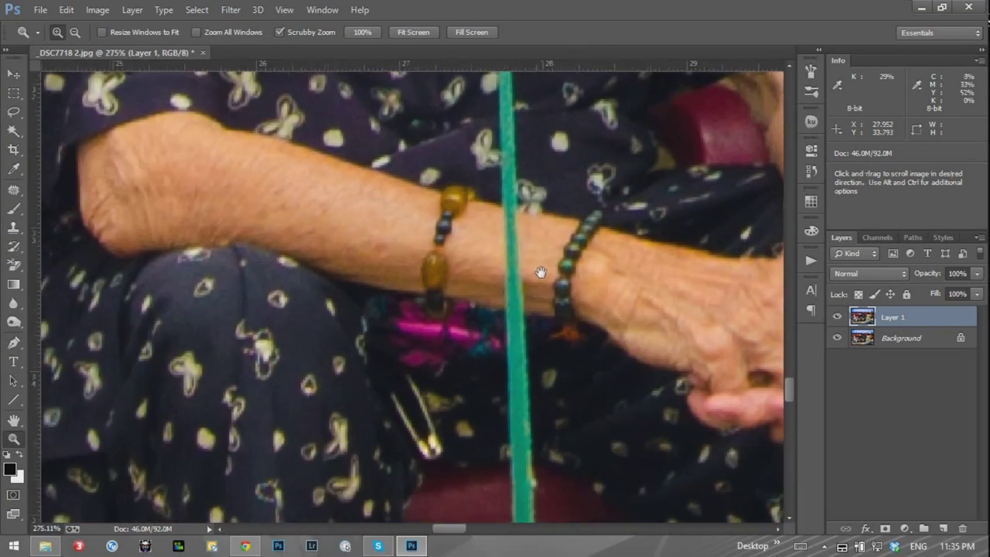
{"action": "left_click_drag", "start_coordinate": [537, 228], "coordinate": [580, 239]}
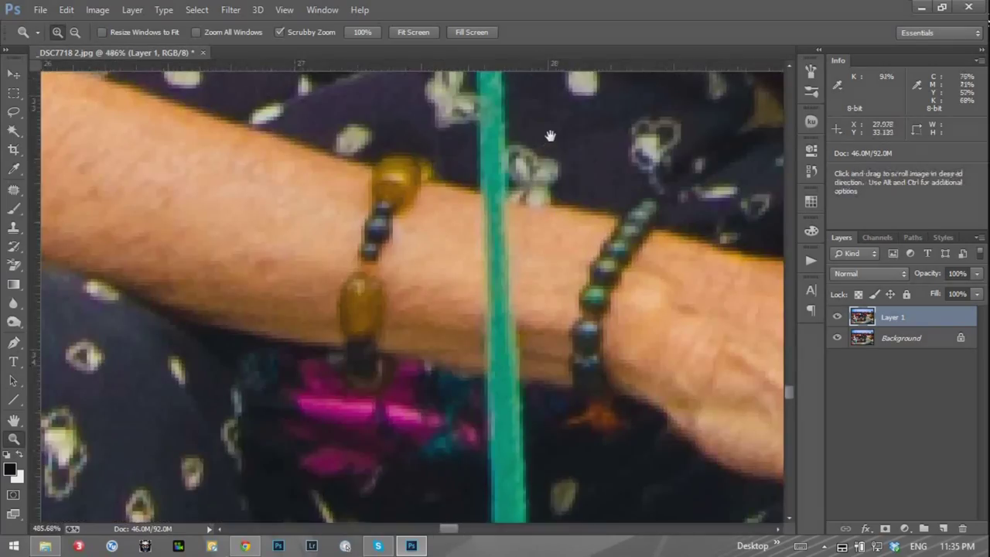
{"action": "left_click_drag", "start_coordinate": [549, 137], "coordinate": [550, 335]}
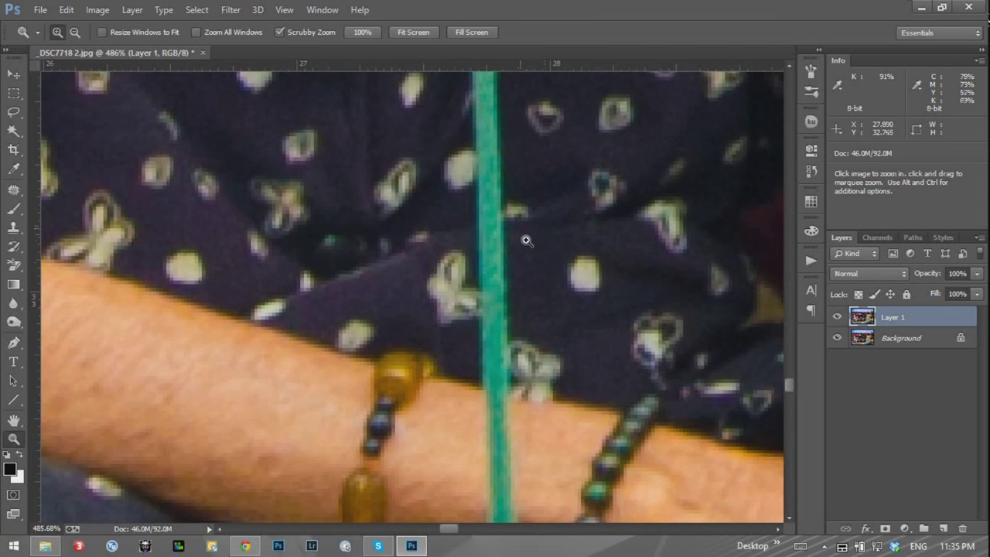
{"action": "key", "text": "s"}
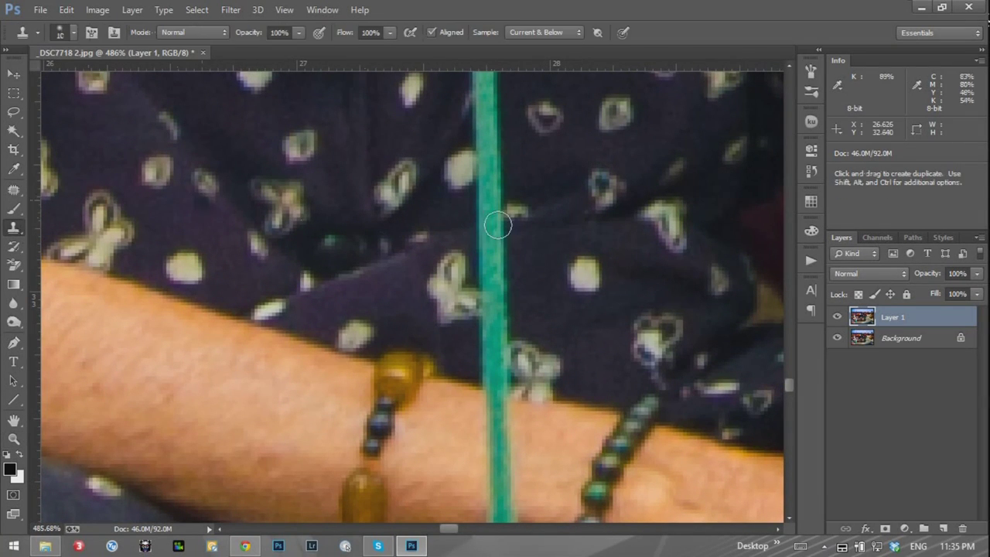
{"action": "mouse_move", "coordinate": [522, 265]}
{"action": "left_mouse_down"}
{"action": "mouse_move", "coordinate": [516, 229]}
{"action": "mouse_move", "coordinate": [538, 352]}
{"action": "left_mouse_up"}
{"action": "left_click_drag", "start_coordinate": [513, 473], "coordinate": [525, 309]}
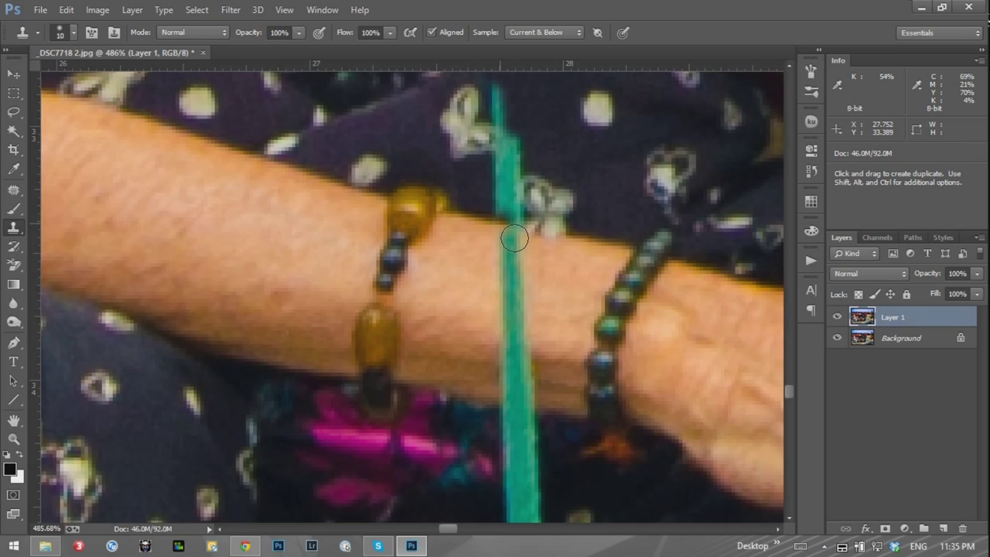
Sample arm skin and paint the rope out across the wrist and forearm
{"action": "left_click_drag", "start_coordinate": [515, 237], "coordinate": [570, 261]}
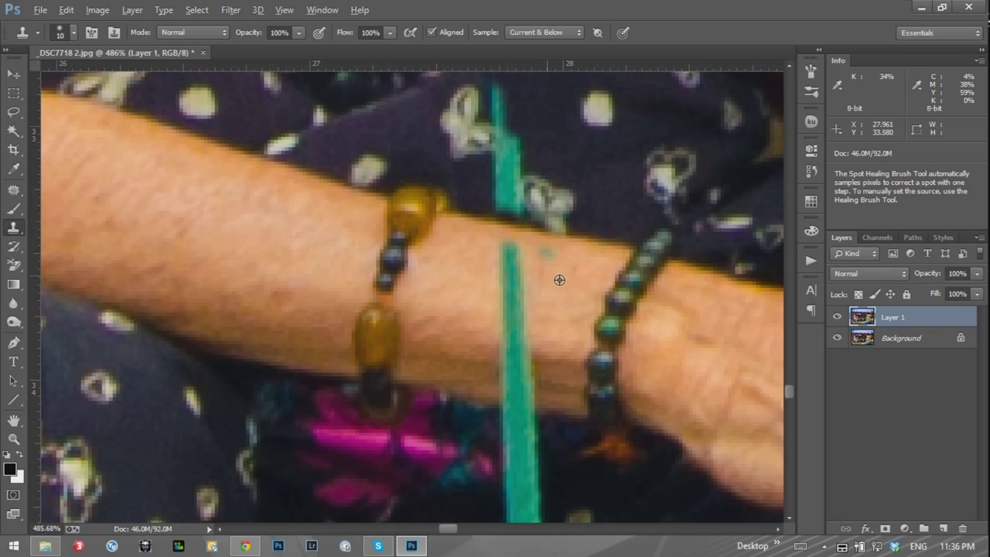
{"action": "left_click", "coordinate": [477, 264], "text": "alt"}
{"action": "mouse_move", "coordinate": [513, 261]}
{"action": "left_mouse_down"}
{"action": "mouse_move", "coordinate": [518, 322]}
{"action": "mouse_move", "coordinate": [534, 330]}
{"action": "mouse_move", "coordinate": [528, 364]}
{"action": "left_mouse_up"}
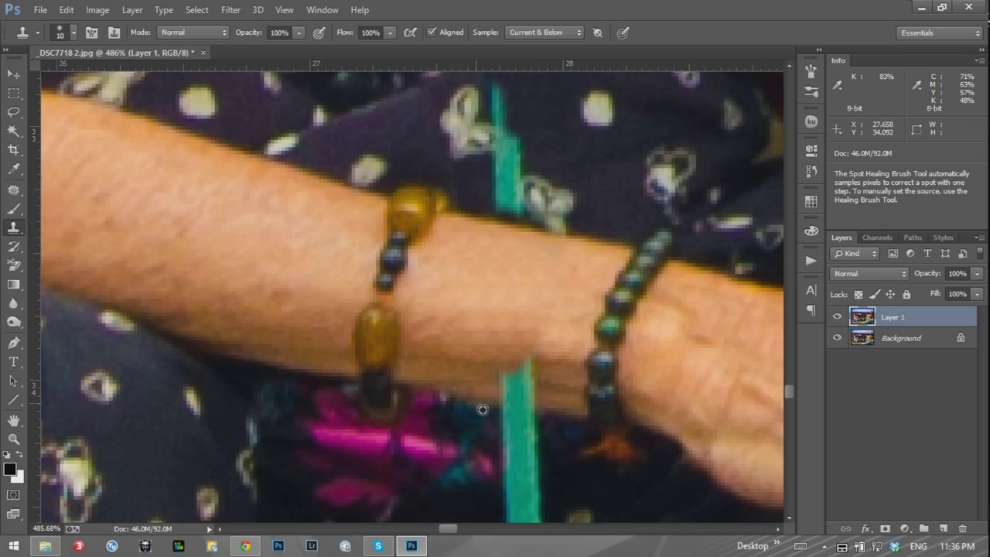
{"action": "left_click", "coordinate": [567, 420], "text": "alt"}
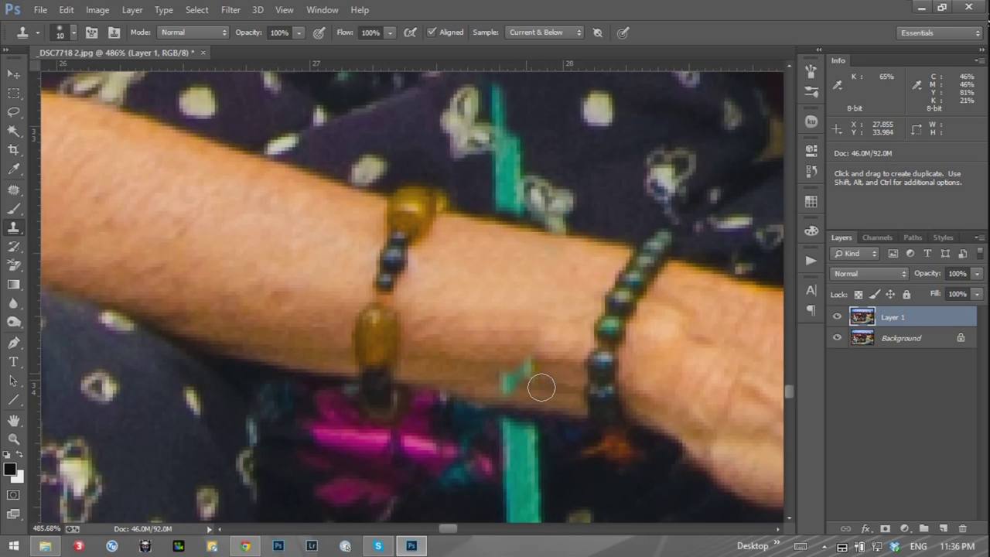
{"action": "mouse_move", "coordinate": [578, 454]}
{"action": "left_mouse_down"}
{"action": "mouse_move", "coordinate": [593, 194]}
{"action": "mouse_move", "coordinate": [553, 162]}
{"action": "left_mouse_up"}
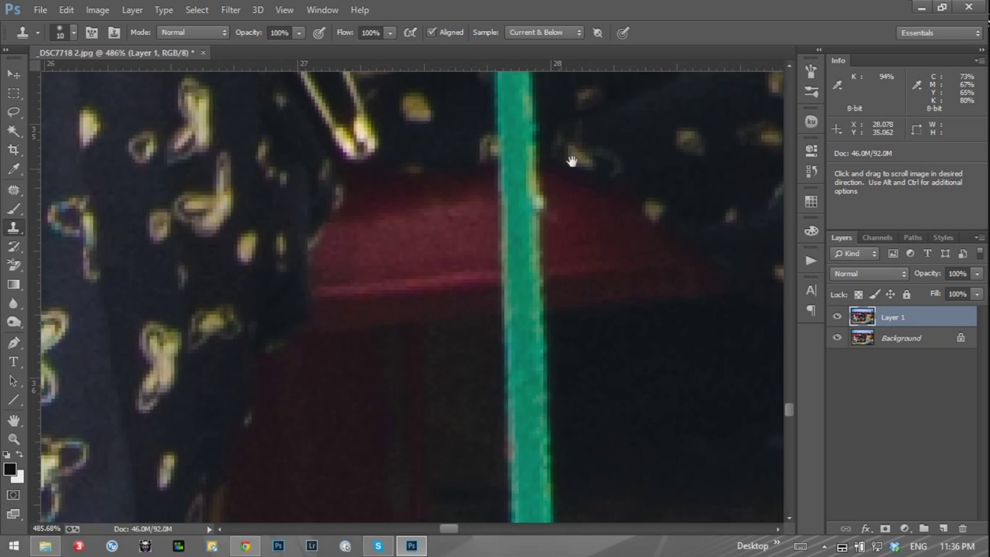
{"action": "scroll", "coordinate": [555, 265], "scroll_direction": "down", "scroll_amount": 5}
{"action": "scroll", "coordinate": [519, 349], "scroll_direction": "down", "scroll_amount": 5}
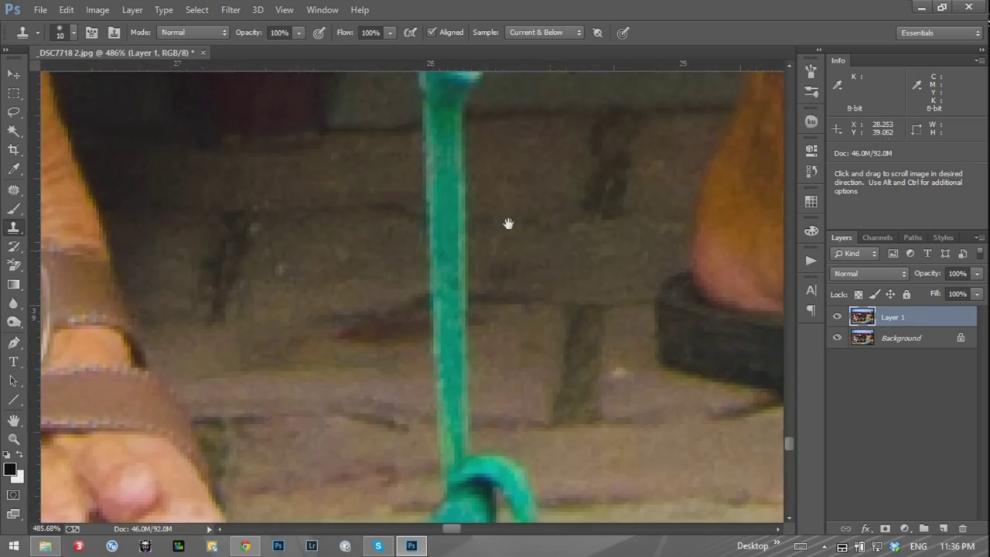
{"action": "scroll", "coordinate": [502, 275], "scroll_direction": "down", "scroll_amount": 5}
{"action": "scroll", "coordinate": [501, 243], "scroll_direction": "down", "scroll_amount": 5}
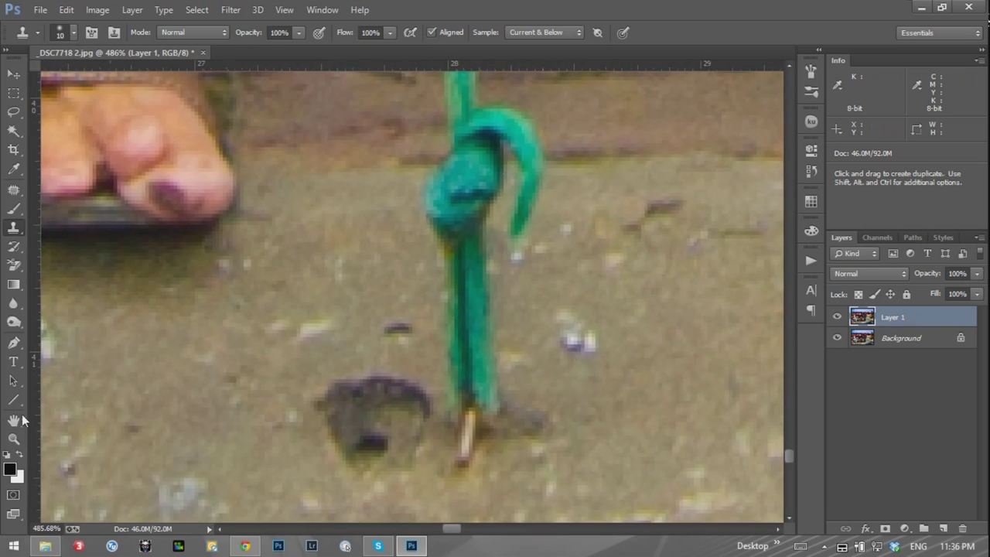
{"action": "left_click", "coordinate": [13, 439]}
{"action": "left_click", "coordinate": [456, 247], "text": "alt"}
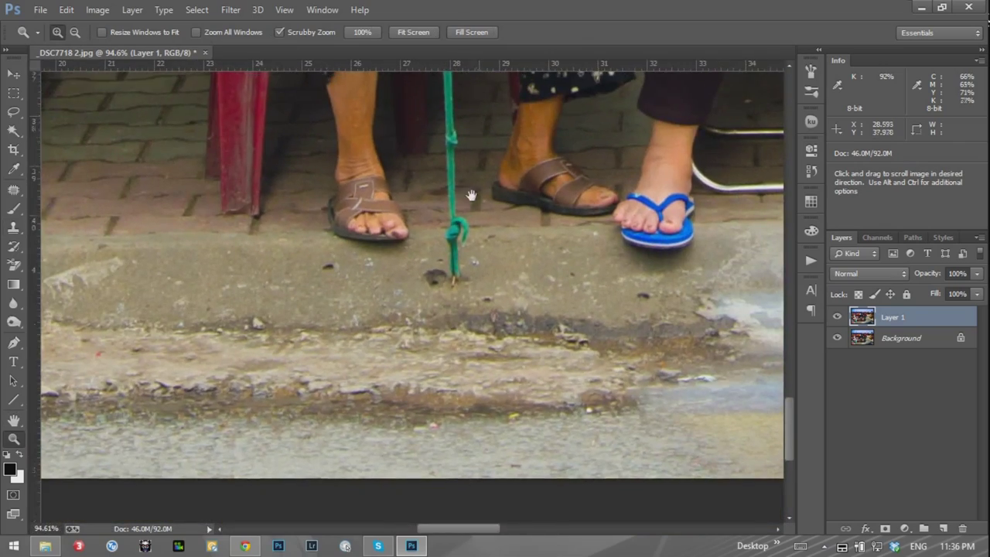
{"action": "left_click_drag", "start_coordinate": [471, 195], "coordinate": [453, 387]}
{"action": "scroll", "coordinate": [434, 379], "scroll_direction": "up", "scroll_amount": 5}
{"action": "scroll", "coordinate": [428, 373], "scroll_direction": "up", "scroll_amount": 2}
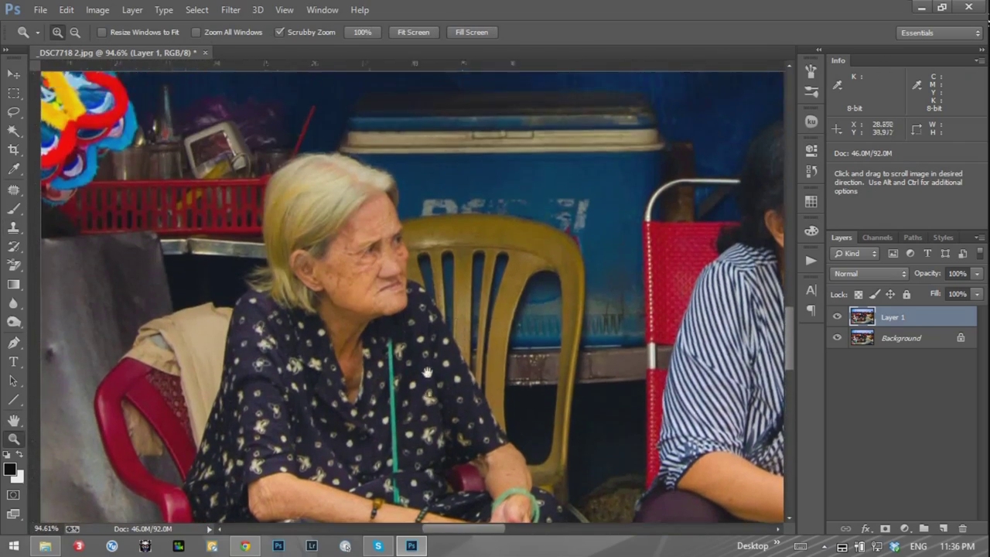
{"action": "scroll", "coordinate": [429, 372], "scroll_direction": "down", "scroll_amount": 5}
{"action": "scroll", "coordinate": [437, 369], "scroll_direction": "down", "scroll_amount": 2}
{"action": "scroll", "coordinate": [446, 365], "scroll_direction": "up", "scroll_amount": 2}
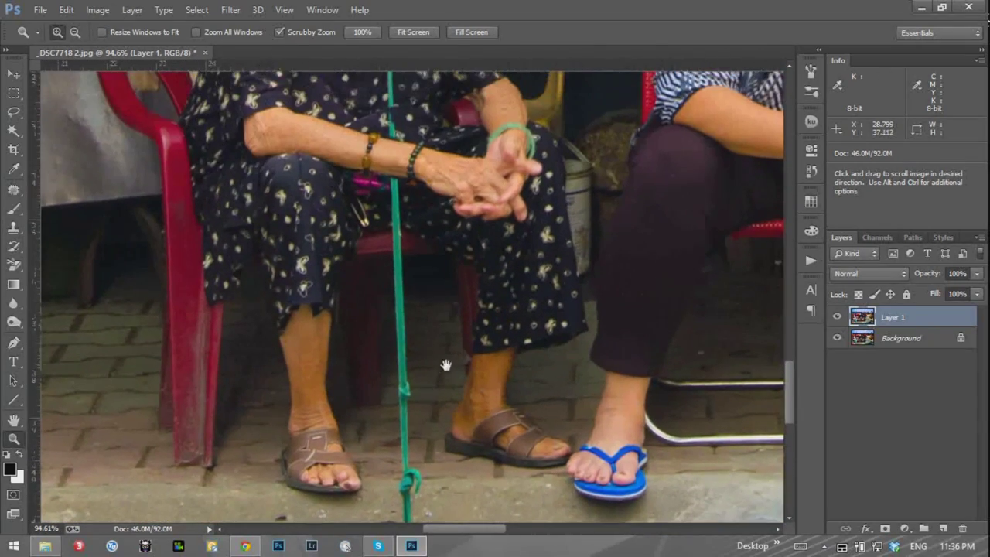
{"action": "left_click", "coordinate": [408, 176]}
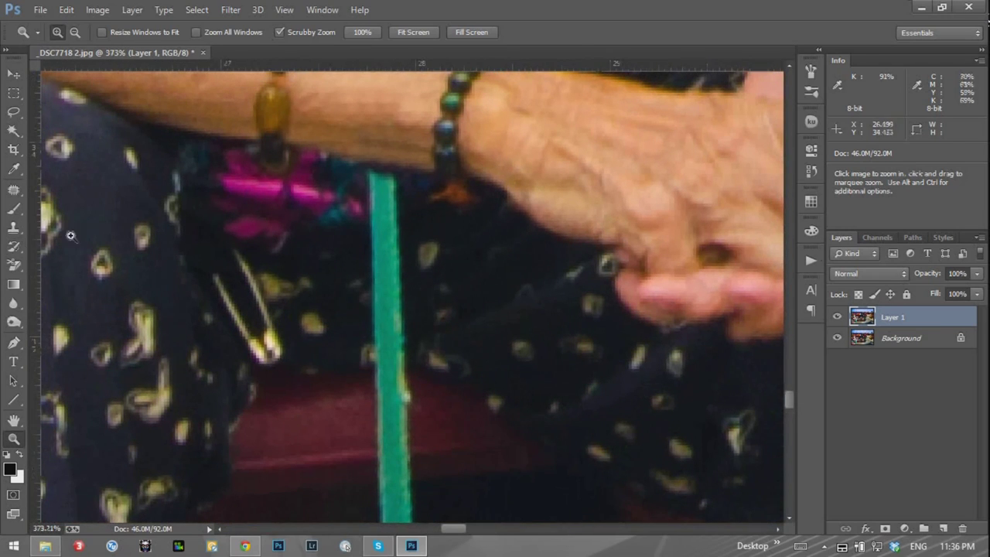
{"action": "left_click", "coordinate": [14, 227]}
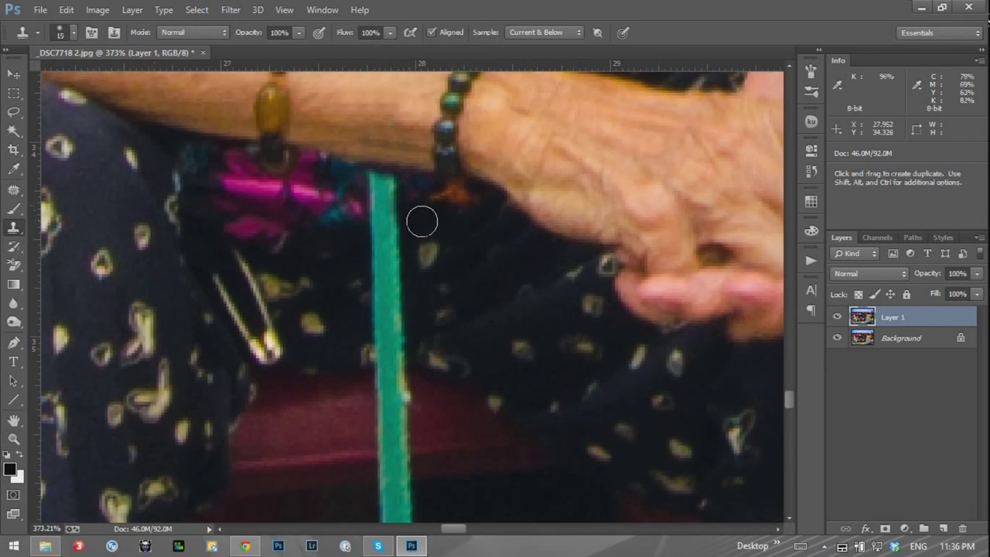
Enlarge the clone brush to 25 and cover the rope on the dress with dark fabric
{"action": "key", "text": "bracketright"}
{"action": "left_click", "coordinate": [424, 231], "text": "alt"}
{"action": "mouse_move", "coordinate": [391, 205]}
{"action": "left_mouse_down"}
{"action": "mouse_move", "coordinate": [404, 267]}
{"action": "mouse_move", "coordinate": [413, 250]}
{"action": "mouse_move", "coordinate": [385, 203]}
{"action": "left_mouse_up"}
{"action": "left_click", "coordinate": [436, 301], "text": "alt"}
{"action": "left_click_drag", "start_coordinate": [430, 305], "coordinate": [414, 308]}
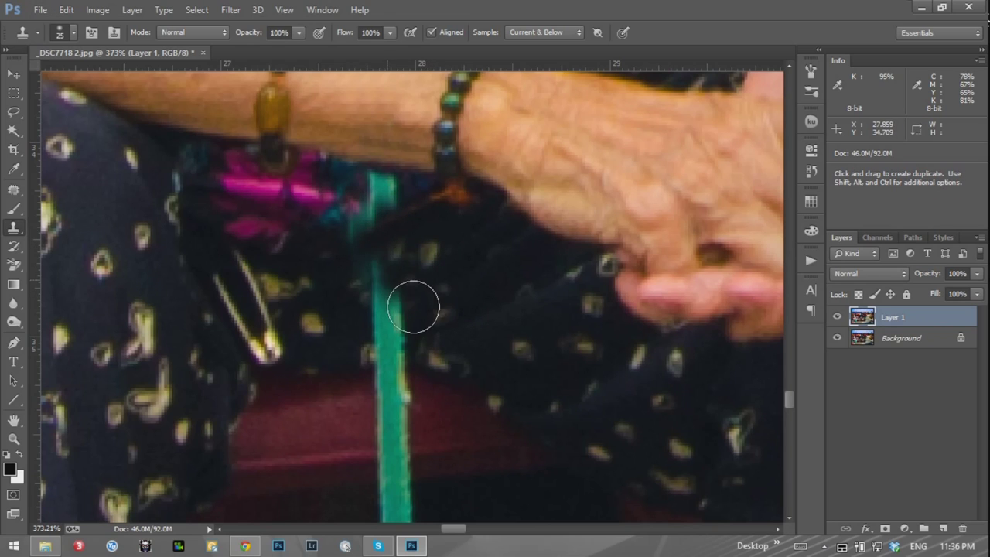
{"action": "left_click_drag", "start_coordinate": [394, 434], "coordinate": [405, 250]}
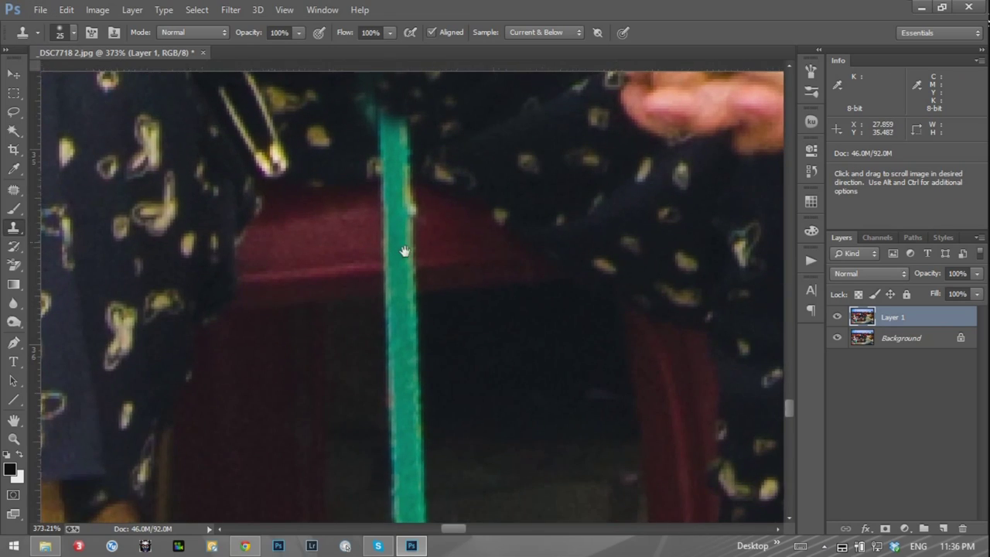
Clone dark background and brick wall texture over the rope down to its knot by the toes
{"action": "left_click", "coordinate": [452, 292], "text": "alt"}
{"action": "mouse_move", "coordinate": [427, 293]}
{"action": "left_mouse_down"}
{"action": "mouse_move", "coordinate": [433, 321]}
{"action": "mouse_move", "coordinate": [420, 278]}
{"action": "mouse_move", "coordinate": [442, 325]}
{"action": "mouse_move", "coordinate": [449, 389]}
{"action": "mouse_move", "coordinate": [433, 375]}
{"action": "left_mouse_up"}
{"action": "mouse_move", "coordinate": [504, 435]}
{"action": "left_mouse_down"}
{"action": "mouse_move", "coordinate": [487, 182]}
{"action": "mouse_move", "coordinate": [418, 184]}
{"action": "mouse_move", "coordinate": [411, 210]}
{"action": "mouse_move", "coordinate": [438, 268]}
{"action": "mouse_move", "coordinate": [433, 294]}
{"action": "left_mouse_up"}
{"action": "mouse_move", "coordinate": [381, 203]}
{"action": "left_mouse_down"}
{"action": "mouse_move", "coordinate": [403, 267]}
{"action": "mouse_move", "coordinate": [436, 316]}
{"action": "mouse_move", "coordinate": [419, 323]}
{"action": "mouse_move", "coordinate": [433, 409]}
{"action": "mouse_move", "coordinate": [433, 373]}
{"action": "mouse_move", "coordinate": [403, 434]}
{"action": "mouse_move", "coordinate": [426, 475]}
{"action": "mouse_move", "coordinate": [480, 459]}
{"action": "mouse_move", "coordinate": [455, 236]}
{"action": "mouse_move", "coordinate": [456, 75]}
{"action": "left_mouse_up"}
{"action": "mouse_move", "coordinate": [434, 387]}
{"action": "left_mouse_down"}
{"action": "mouse_move", "coordinate": [456, 472]}
{"action": "mouse_move", "coordinate": [417, 434]}
{"action": "mouse_move", "coordinate": [386, 447]}
{"action": "left_mouse_up"}
{"action": "left_click_drag", "start_coordinate": [433, 400], "coordinate": [411, 127]}
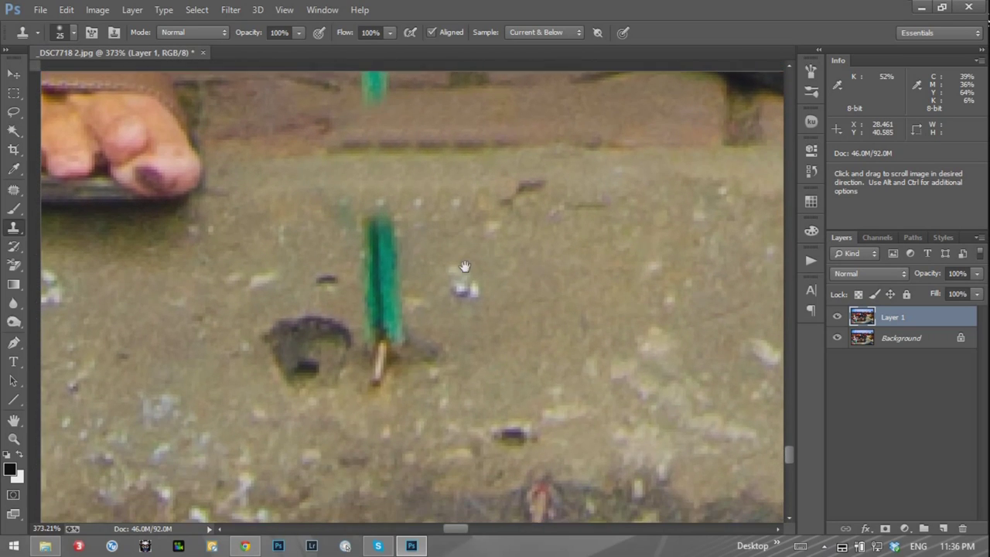
Clone pavement over the rope's end and the teal streak between her feet
{"action": "mouse_move", "coordinate": [480, 318]}
{"action": "left_mouse_down"}
{"action": "mouse_move", "coordinate": [404, 290]}
{"action": "mouse_move", "coordinate": [385, 261]}
{"action": "mouse_move", "coordinate": [365, 256]}
{"action": "mouse_move", "coordinate": [340, 198]}
{"action": "left_mouse_up"}
{"action": "mouse_move", "coordinate": [340, 198]}
{"action": "left_mouse_down"}
{"action": "mouse_move", "coordinate": [508, 204]}
{"action": "mouse_move", "coordinate": [654, 230]}
{"action": "left_mouse_up"}
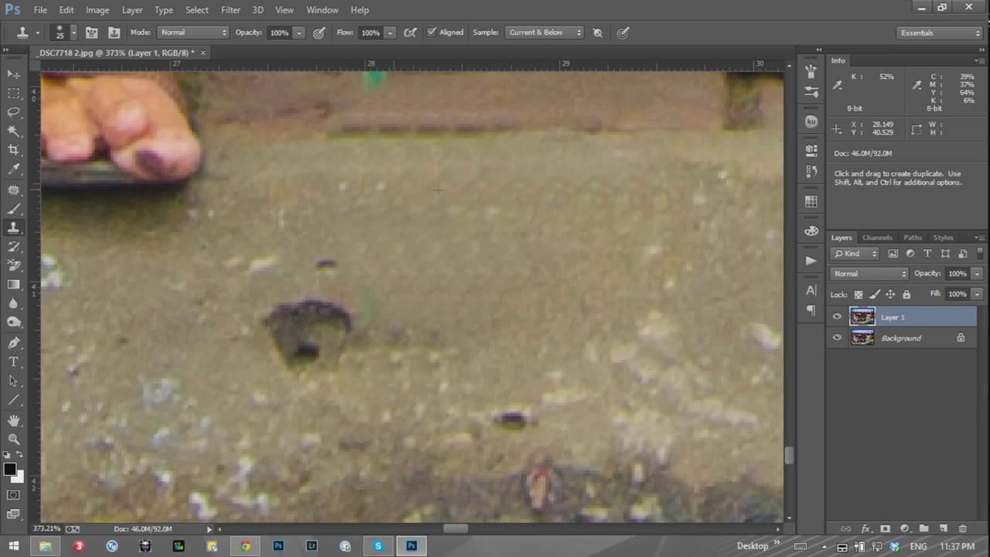
{"action": "scroll", "coordinate": [476, 309], "scroll_direction": "up", "scroll_amount": 3}
{"action": "scroll", "coordinate": [428, 387], "scroll_direction": "up", "scroll_amount": 3}
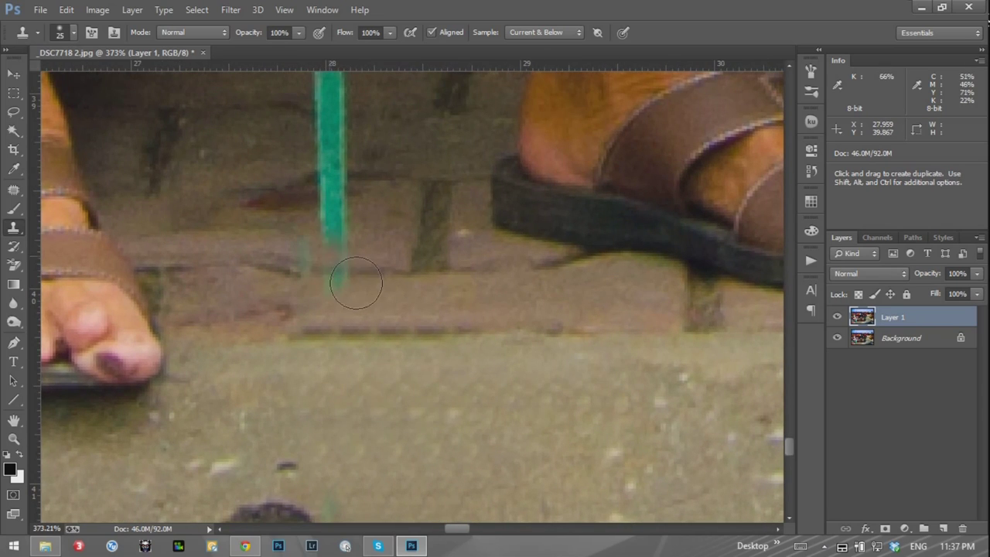
{"action": "mouse_move", "coordinate": [368, 270]}
{"action": "left_mouse_down"}
{"action": "mouse_move", "coordinate": [363, 193]}
{"action": "mouse_move", "coordinate": [400, 173]}
{"action": "mouse_move", "coordinate": [417, 385]}
{"action": "left_mouse_up"}
{"action": "mouse_move", "coordinate": [376, 332]}
{"action": "left_mouse_down"}
{"action": "mouse_move", "coordinate": [349, 299]}
{"action": "mouse_move", "coordinate": [379, 207]}
{"action": "mouse_move", "coordinate": [325, 184]}
{"action": "mouse_move", "coordinate": [351, 186]}
{"action": "left_mouse_up"}
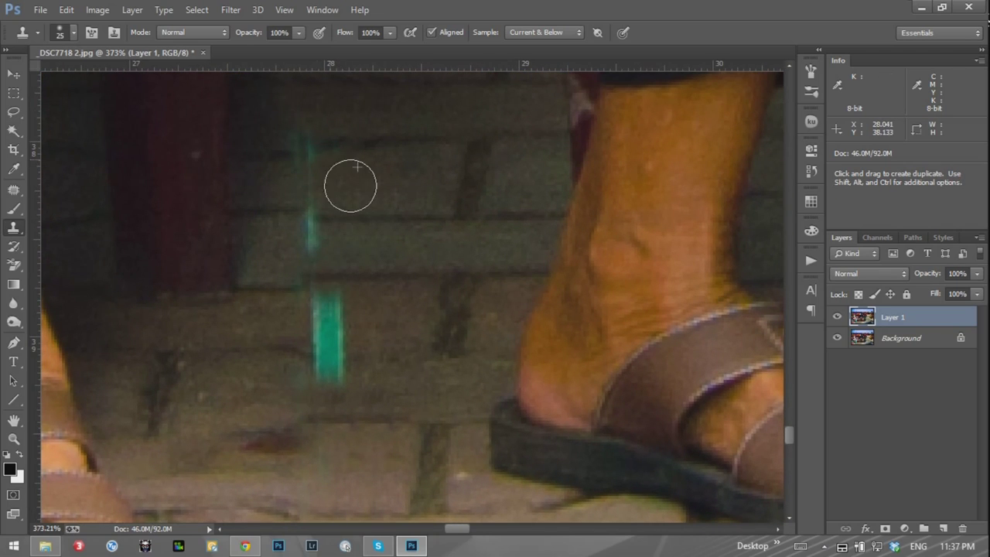
{"action": "left_click_drag", "start_coordinate": [352, 242], "coordinate": [363, 403]}
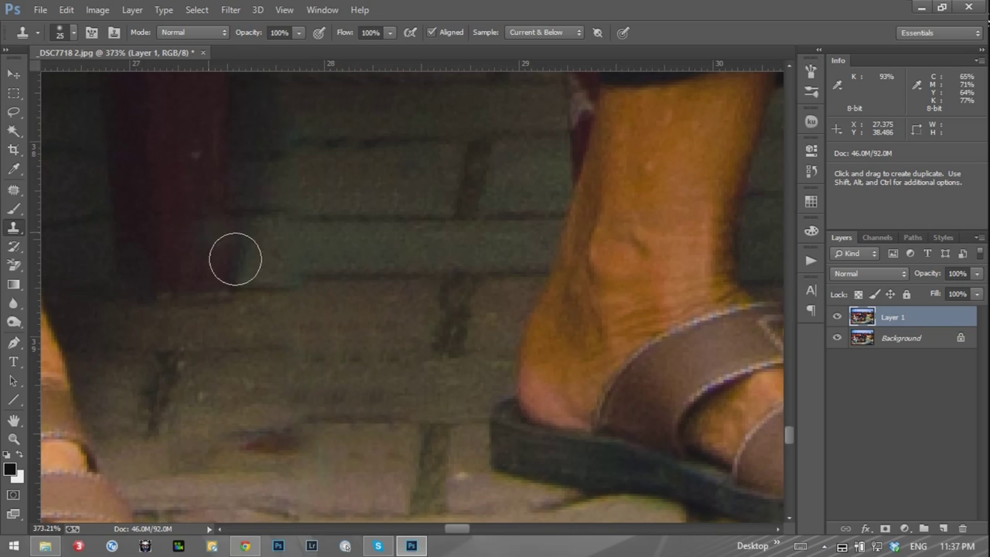
{"action": "left_click_drag", "start_coordinate": [491, 268], "coordinate": [309, 309]}
{"action": "mouse_move", "coordinate": [430, 168]}
{"action": "left_mouse_down"}
{"action": "mouse_move", "coordinate": [434, 410]}
{"action": "mouse_move", "coordinate": [444, 214]}
{"action": "left_mouse_up"}
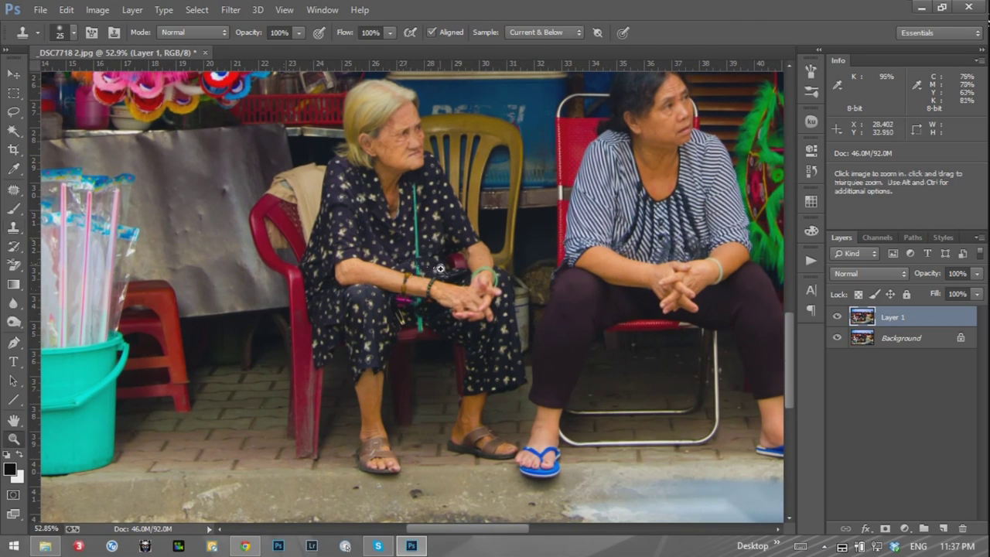
Zoom out to the whole retouched photo, briefly checking the stock images folder
{"action": "left_click_drag", "start_coordinate": [298, 266], "coordinate": [232, 271]}
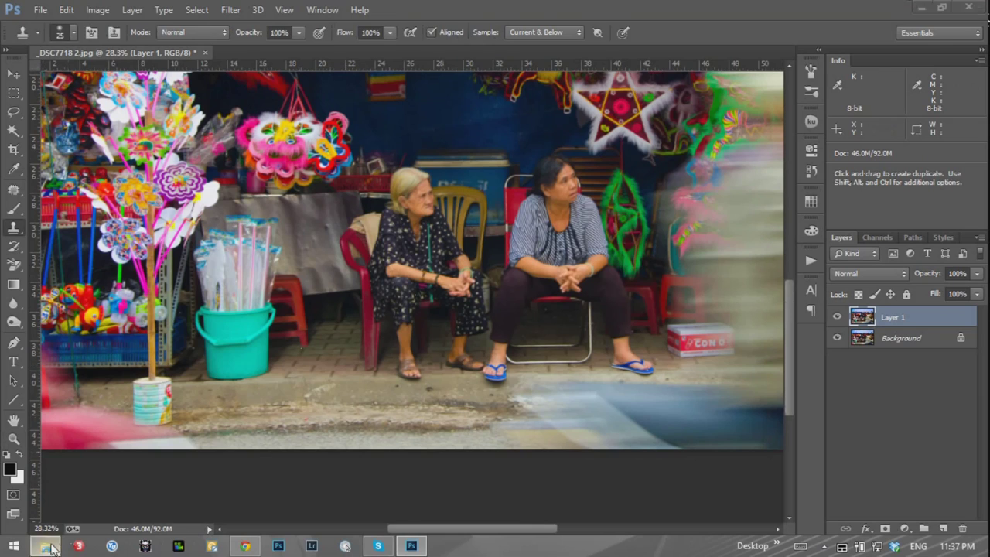
{"action": "left_click", "coordinate": [45, 546]}
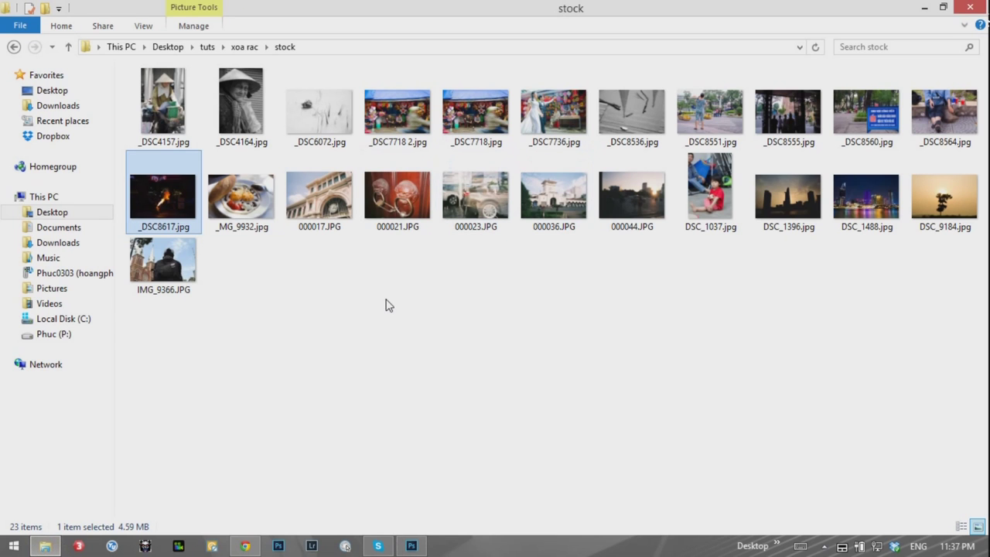
{"action": "left_click", "coordinate": [411, 546]}
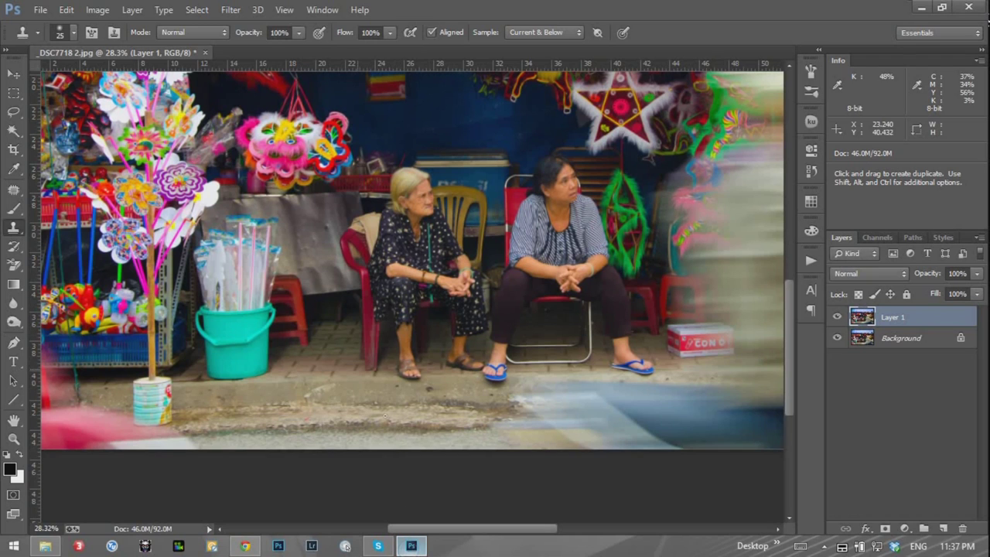
{"action": "left_click_drag", "start_coordinate": [338, 264], "coordinate": [296, 294]}
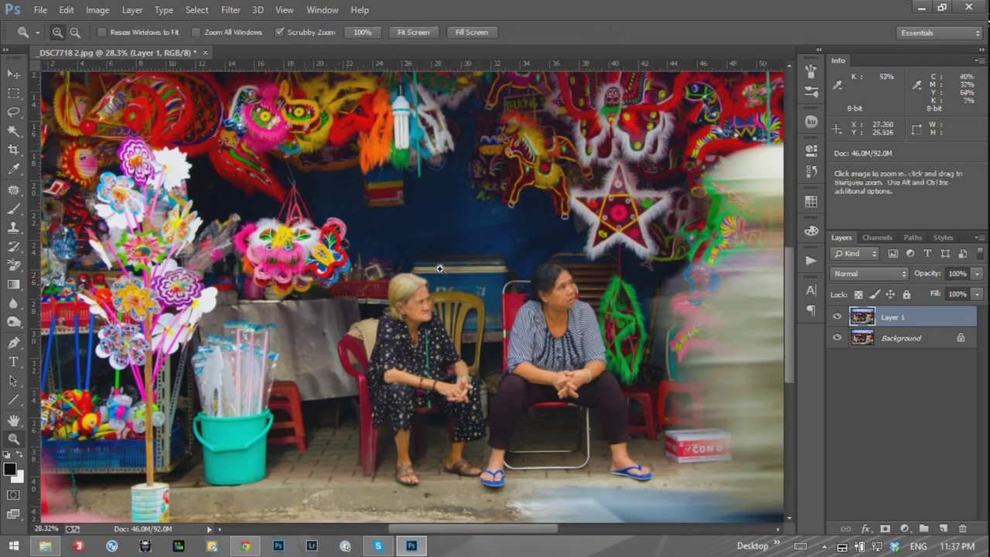
{"action": "left_click_drag", "start_coordinate": [364, 274], "coordinate": [422, 245]}
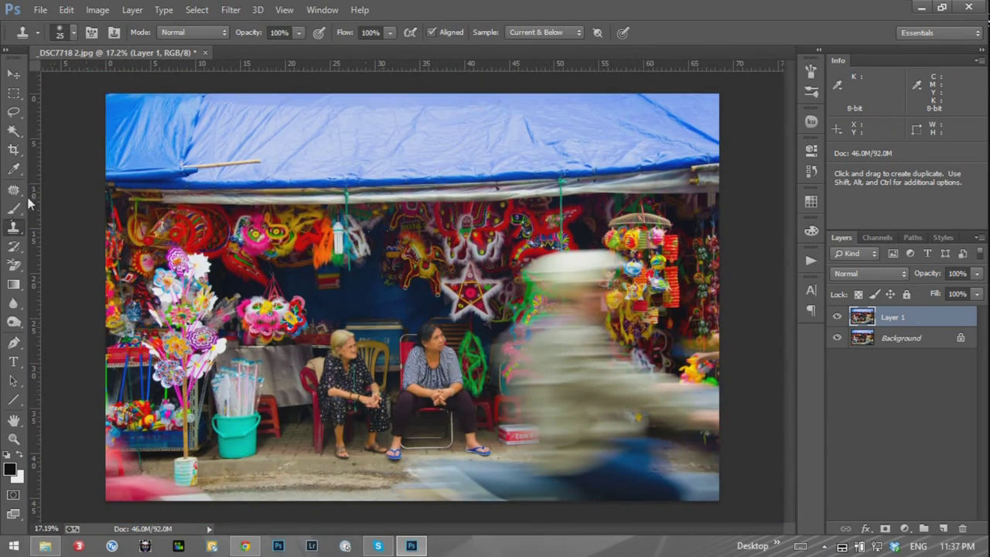
Browse the healing tools flyout, then choose the Lasso Tool
{"action": "left_click", "coordinate": [19, 195]}
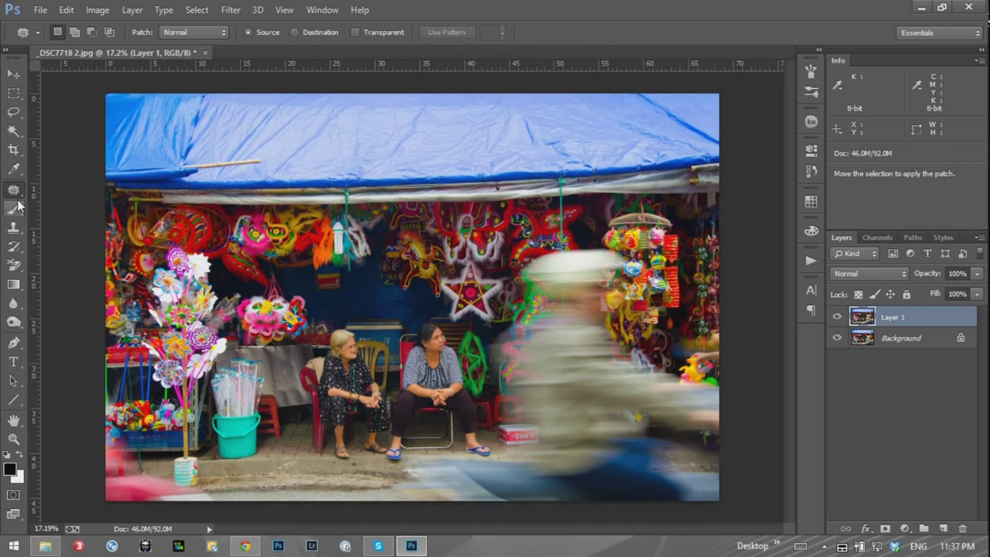
{"action": "left_click", "coordinate": [75, 214]}
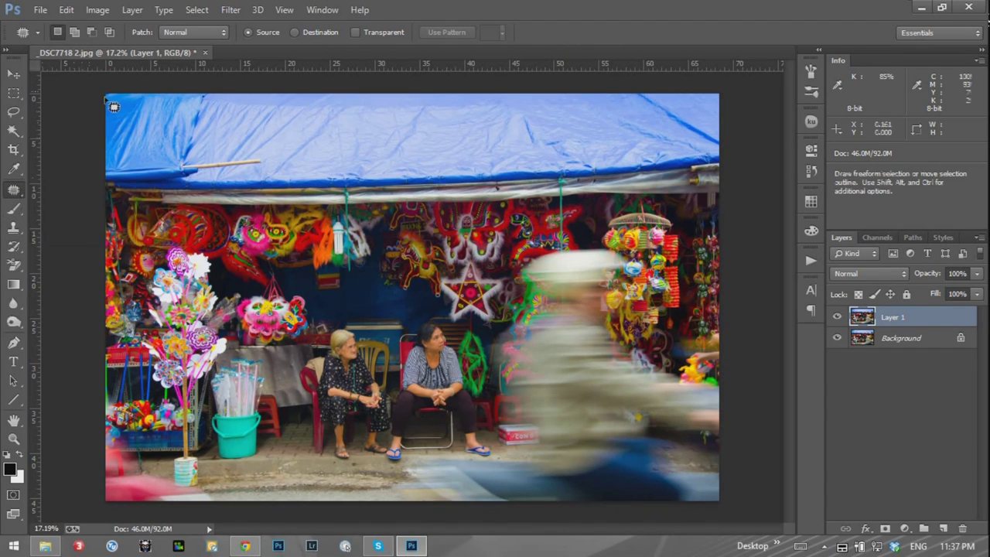
{"action": "left_click", "coordinate": [17, 228]}
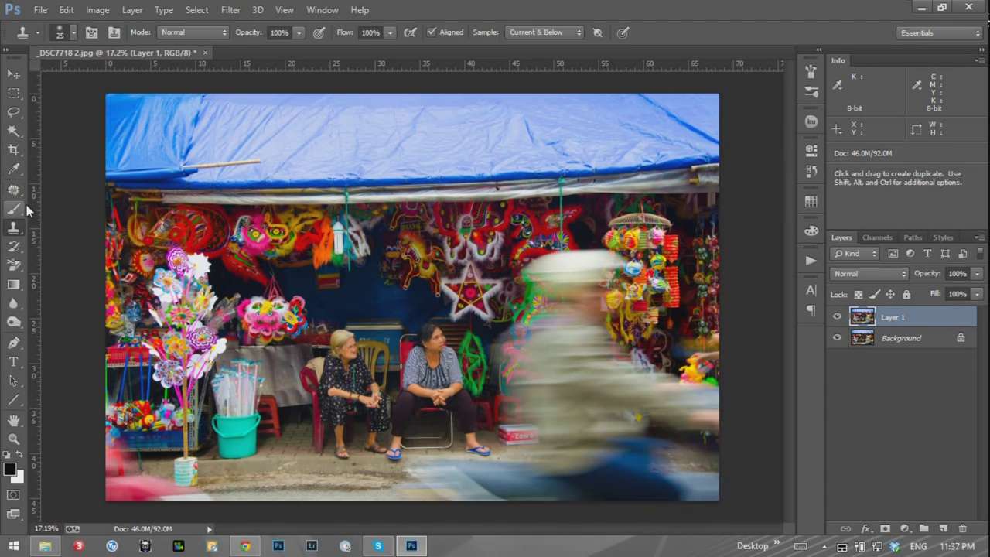
{"action": "left_click", "coordinate": [16, 192]}
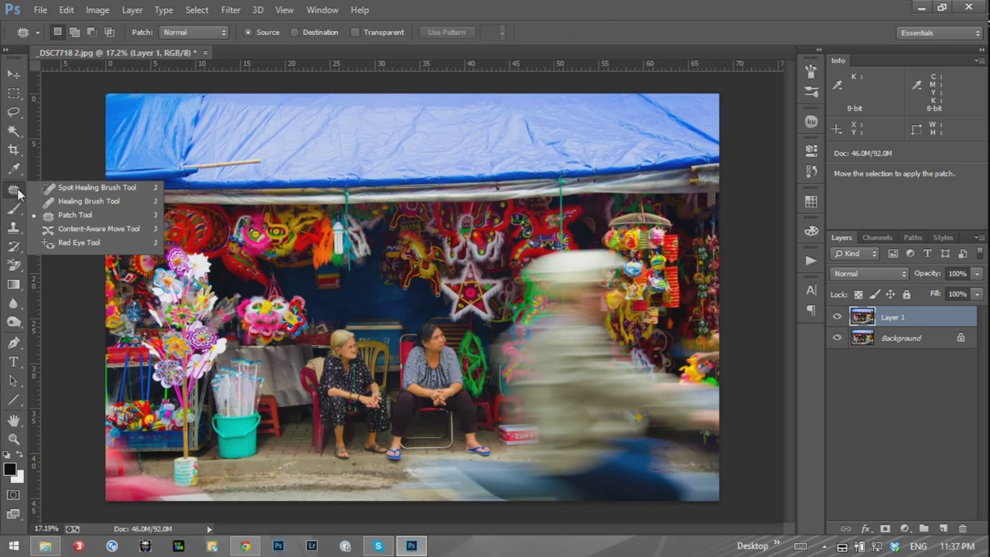
{"action": "left_click", "coordinate": [81, 157]}
{"action": "left_click", "coordinate": [15, 113]}
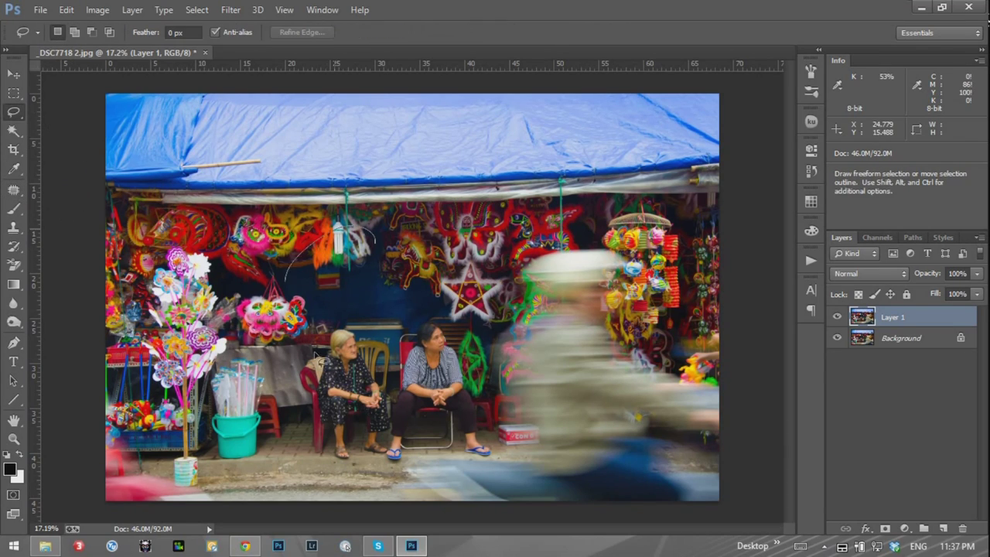
Lasso an area above the women and open Fill, cancelling without filling
{"action": "left_click_drag", "start_coordinate": [313, 353], "coordinate": [318, 356]}
{"action": "right_click", "coordinate": [353, 229]}
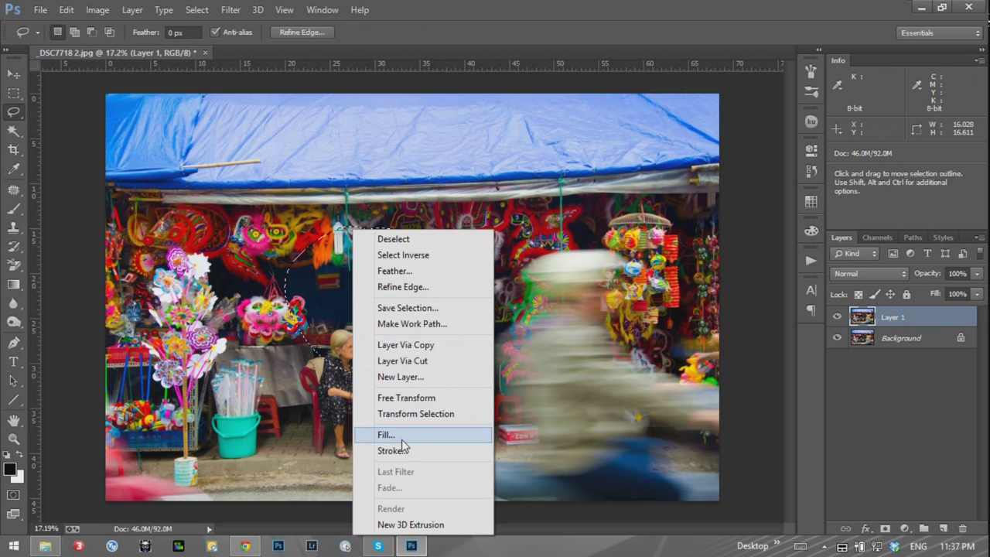
{"action": "left_click", "coordinate": [401, 438]}
{"action": "left_click", "coordinate": [579, 172]}
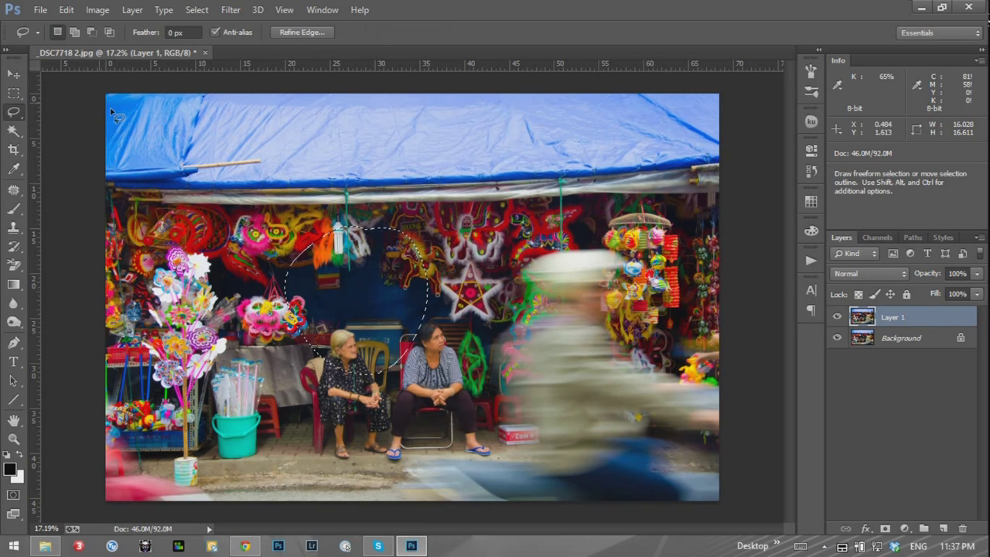
Switch to Rectangular Marquee, drop the selection, and minimize Photoshop to show the stock folder
{"action": "left_click", "coordinate": [13, 93]}
{"action": "left_click", "coordinate": [128, 108]}
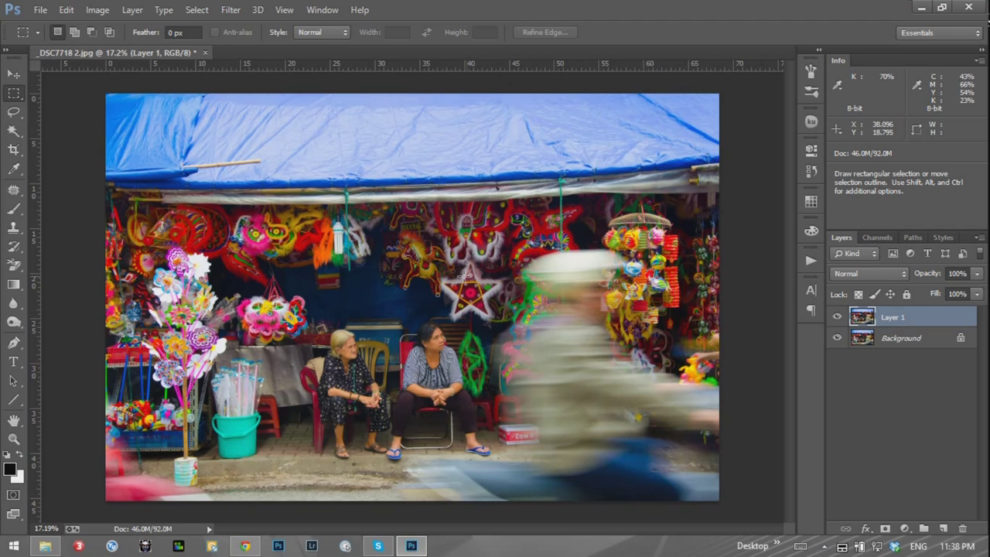
{"action": "left_click", "coordinate": [978, 439]}
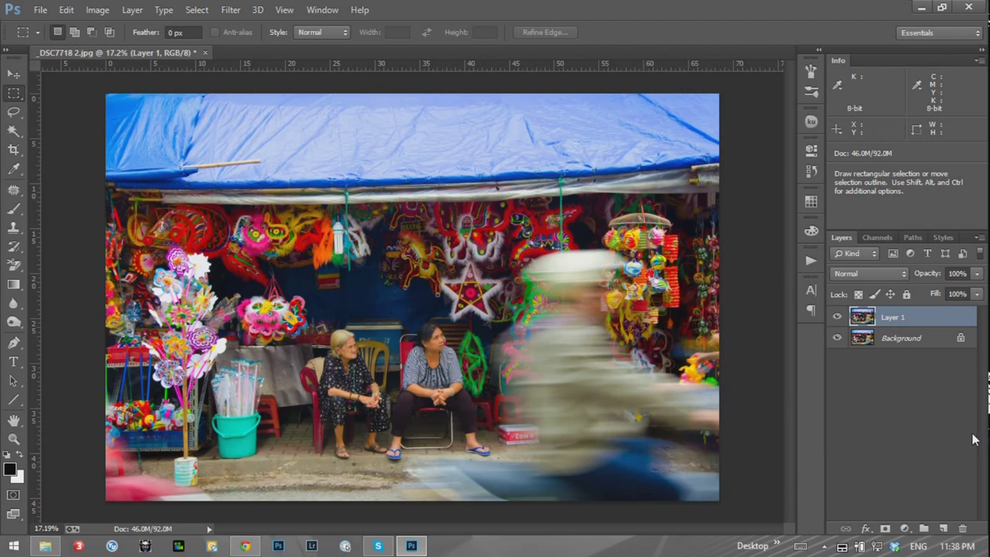
{"action": "left_click", "coordinate": [922, 9]}
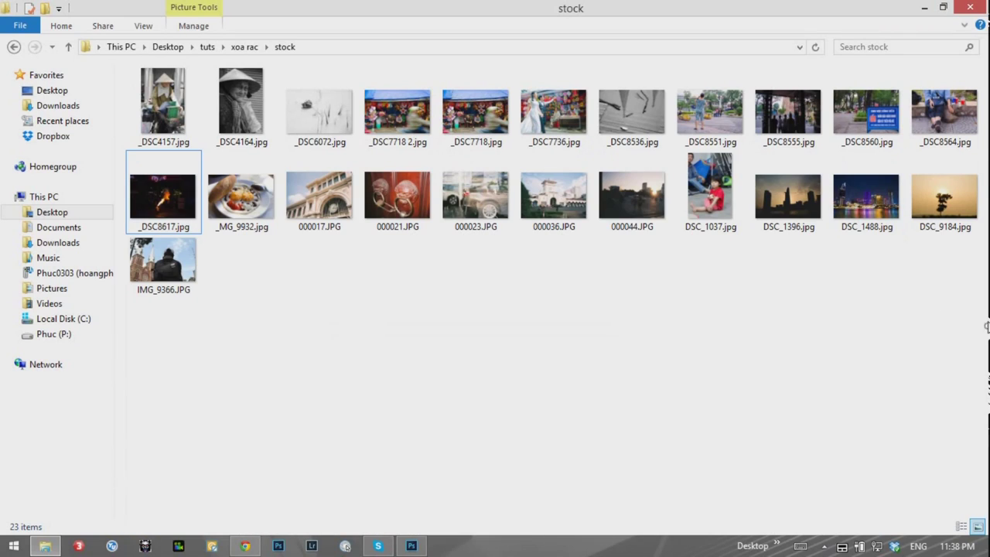